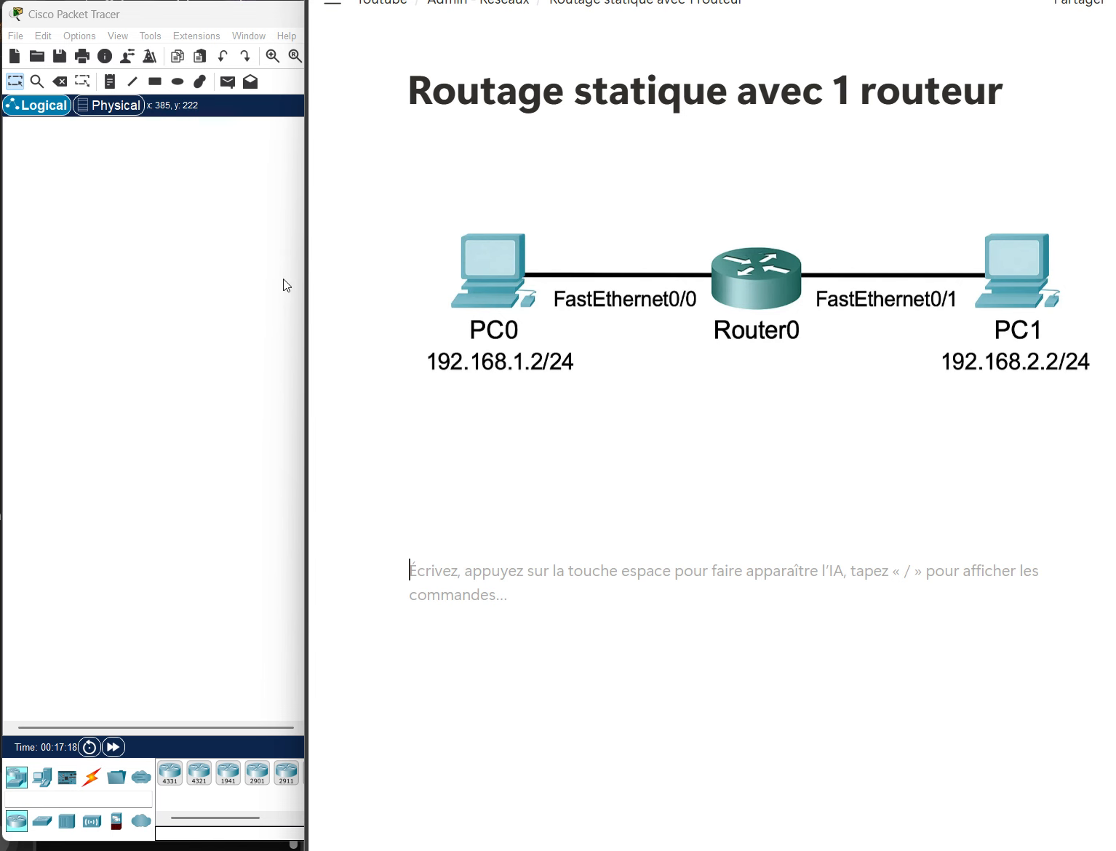
- Switch to Cisco Packet Tracer and place an ISR4331 router in the middle of the empty logical workspace
{"action": "left_click", "coordinate": [241, 312]}
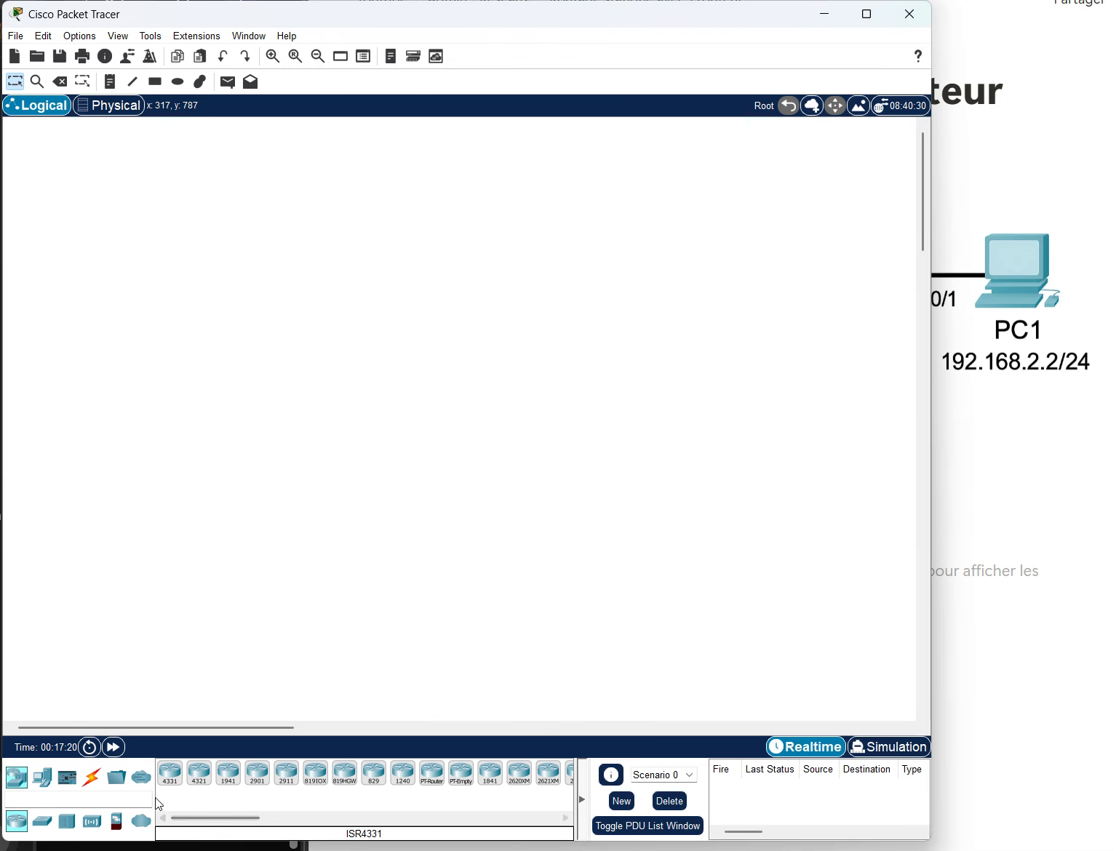
{"action": "left_click_drag", "start_coordinate": [169, 773], "coordinate": [277, 395]}
{"action": "left_click_drag", "start_coordinate": [350, 363], "coordinate": [350, 364]}
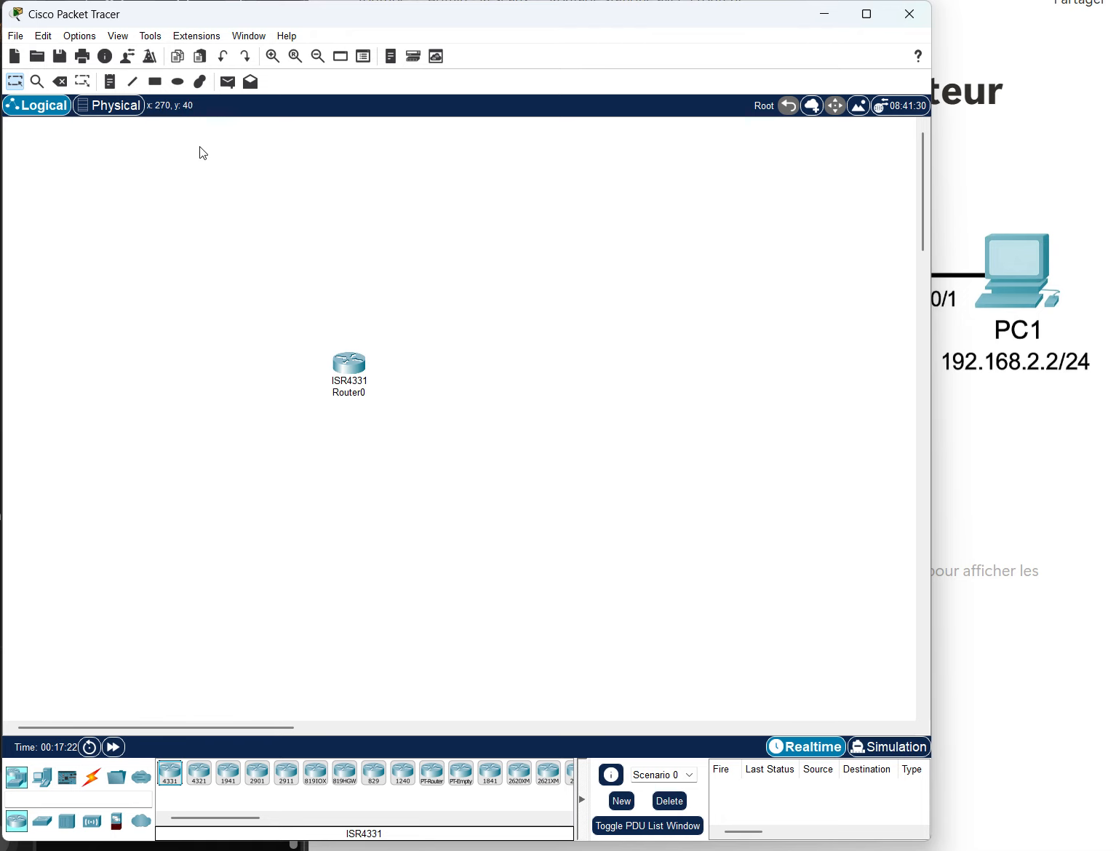
- Add two PC end devices below the router, one on each side, roughly level with each other
{"action": "left_click", "coordinate": [42, 777]}
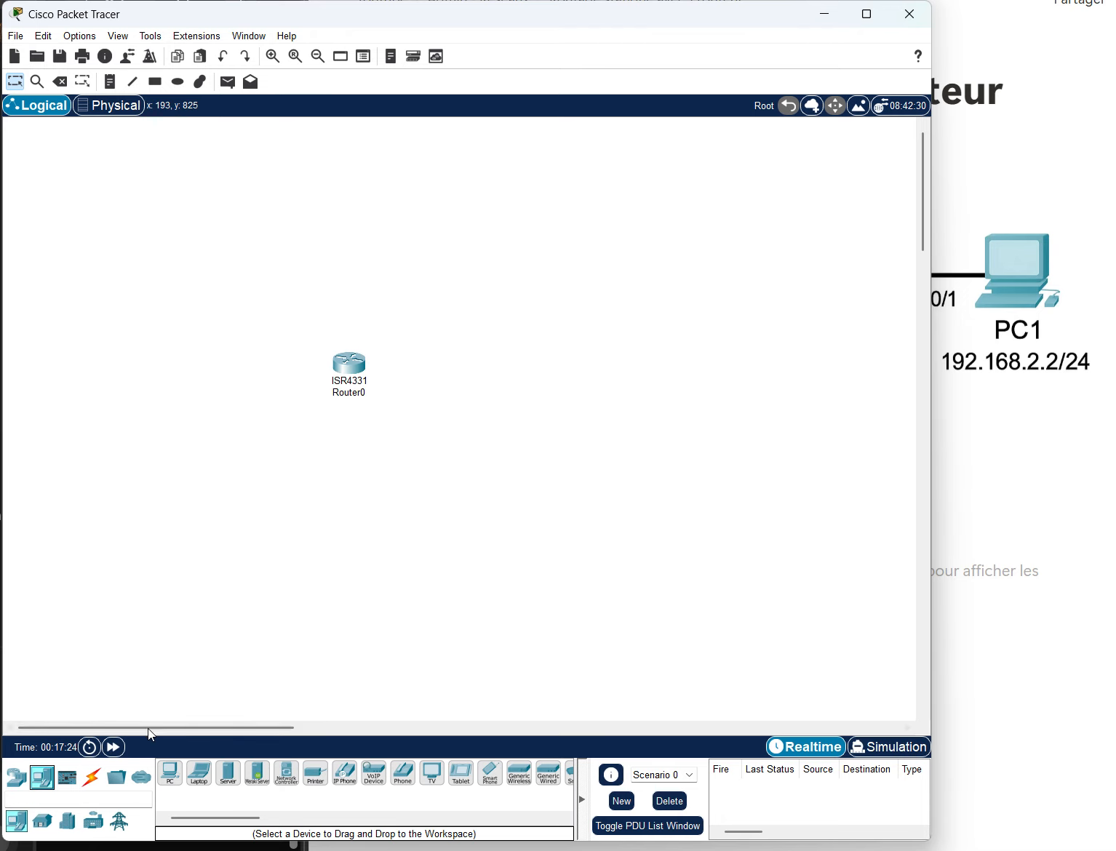
{"action": "left_click", "coordinate": [169, 773]}
{"action": "left_click", "coordinate": [222, 472]}
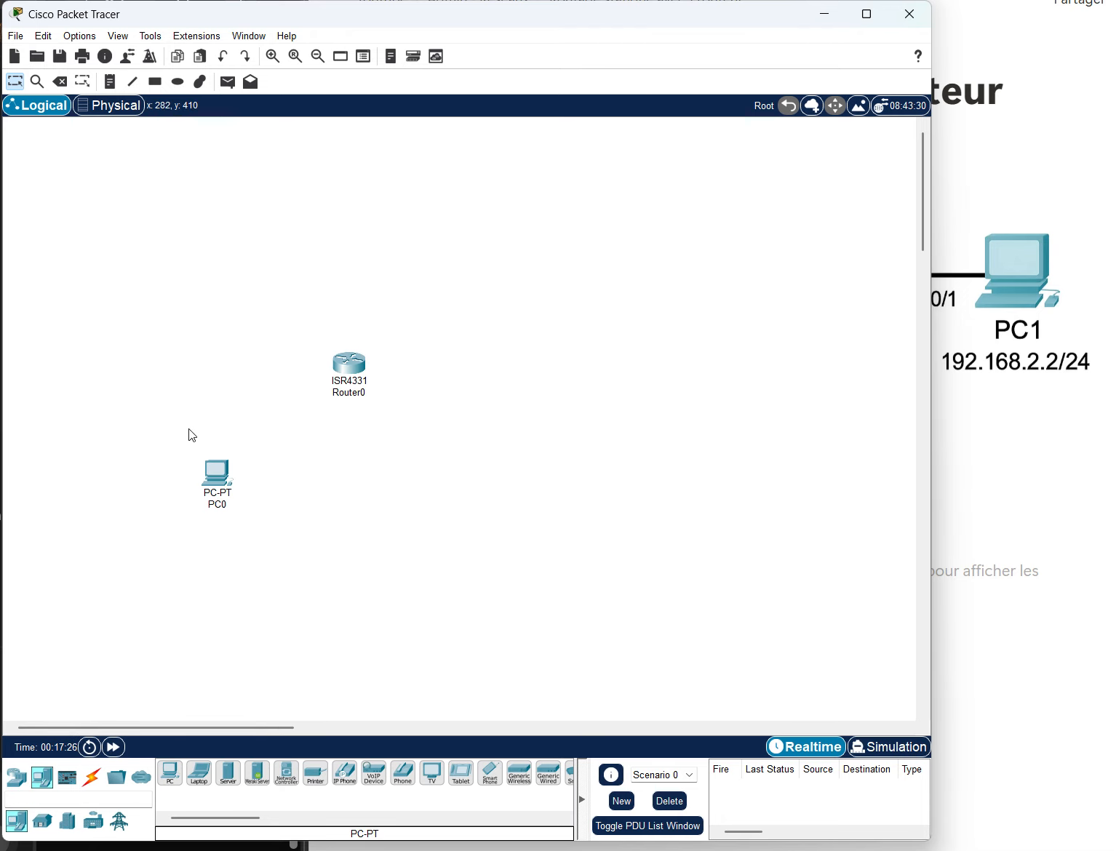
{"action": "left_click", "coordinate": [169, 774]}
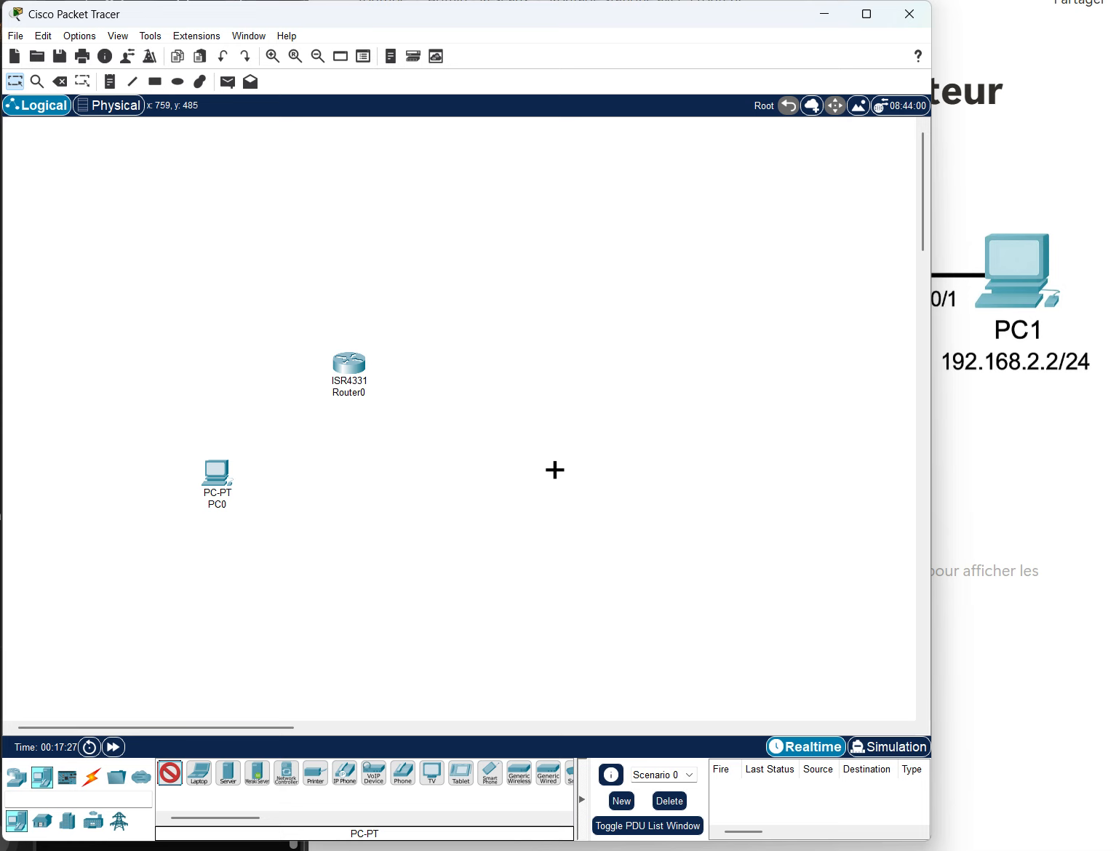
{"action": "left_click", "coordinate": [486, 486]}
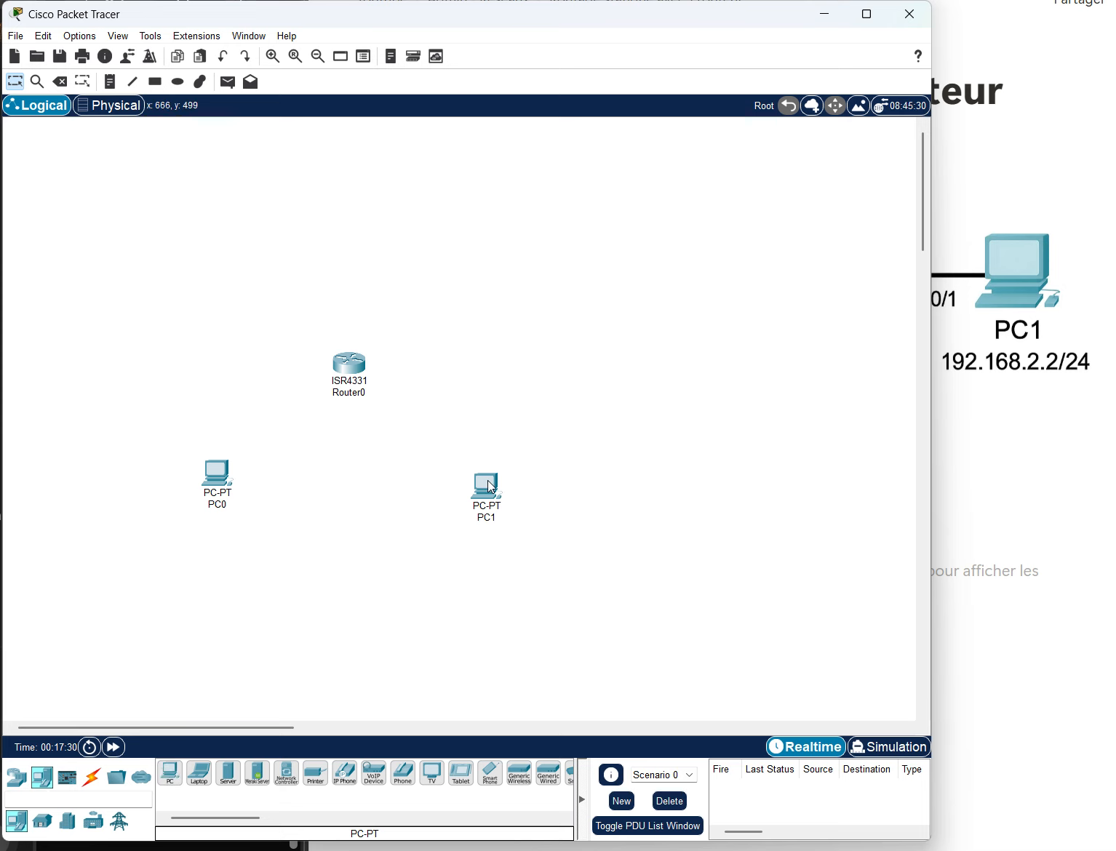
{"action": "left_click_drag", "start_coordinate": [485, 486], "coordinate": [470, 477]}
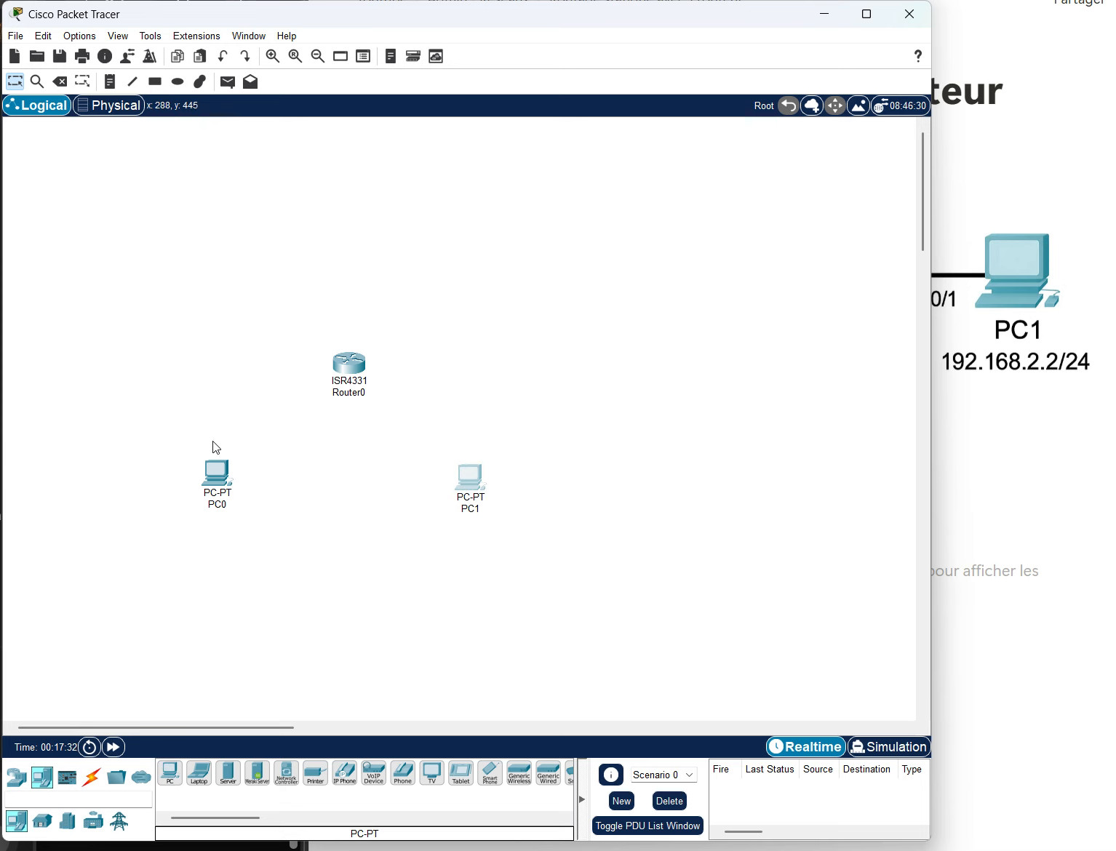
- Consult the network diagram, open PC0's IP configuration and position its window over the diagram page
{"action": "left_click", "coordinate": [1048, 460]}
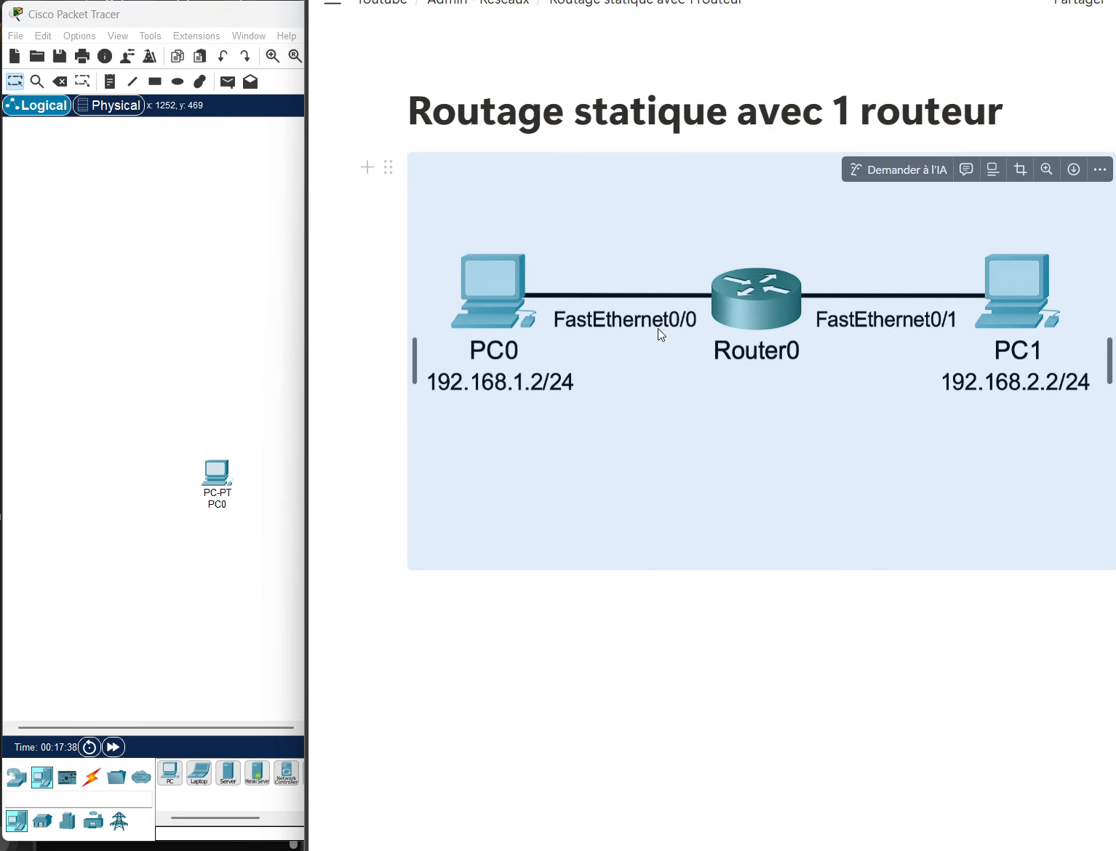
{"action": "left_click", "coordinate": [188, 404]}
{"action": "double_click", "coordinate": [216, 474]}
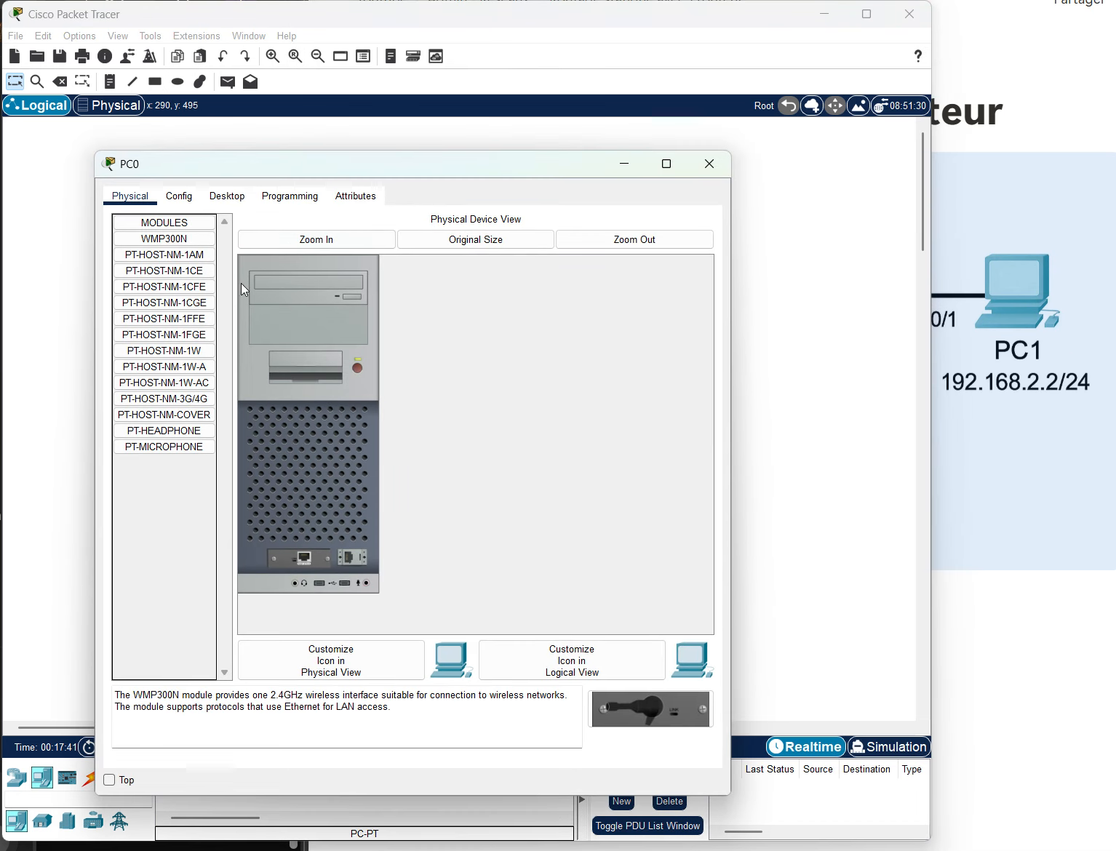
{"action": "left_click", "coordinate": [181, 193]}
{"action": "left_click", "coordinate": [227, 195]}
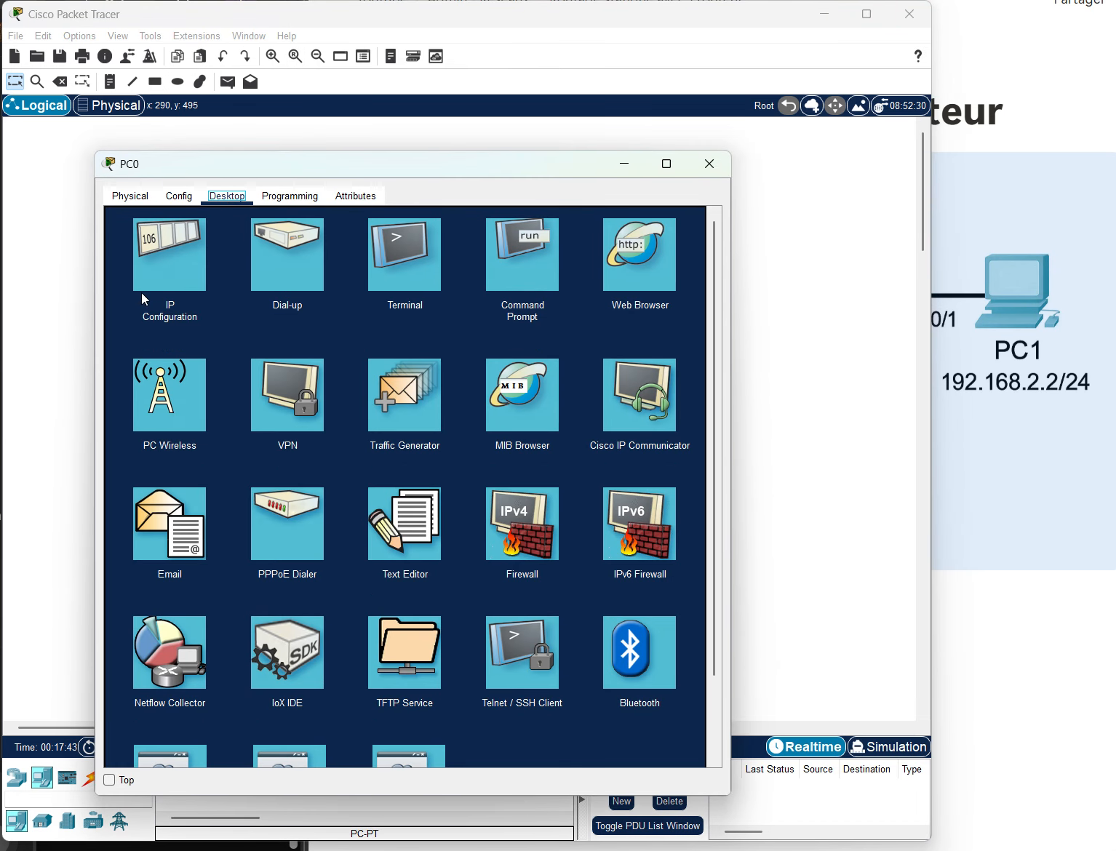
{"action": "left_click", "coordinate": [171, 267]}
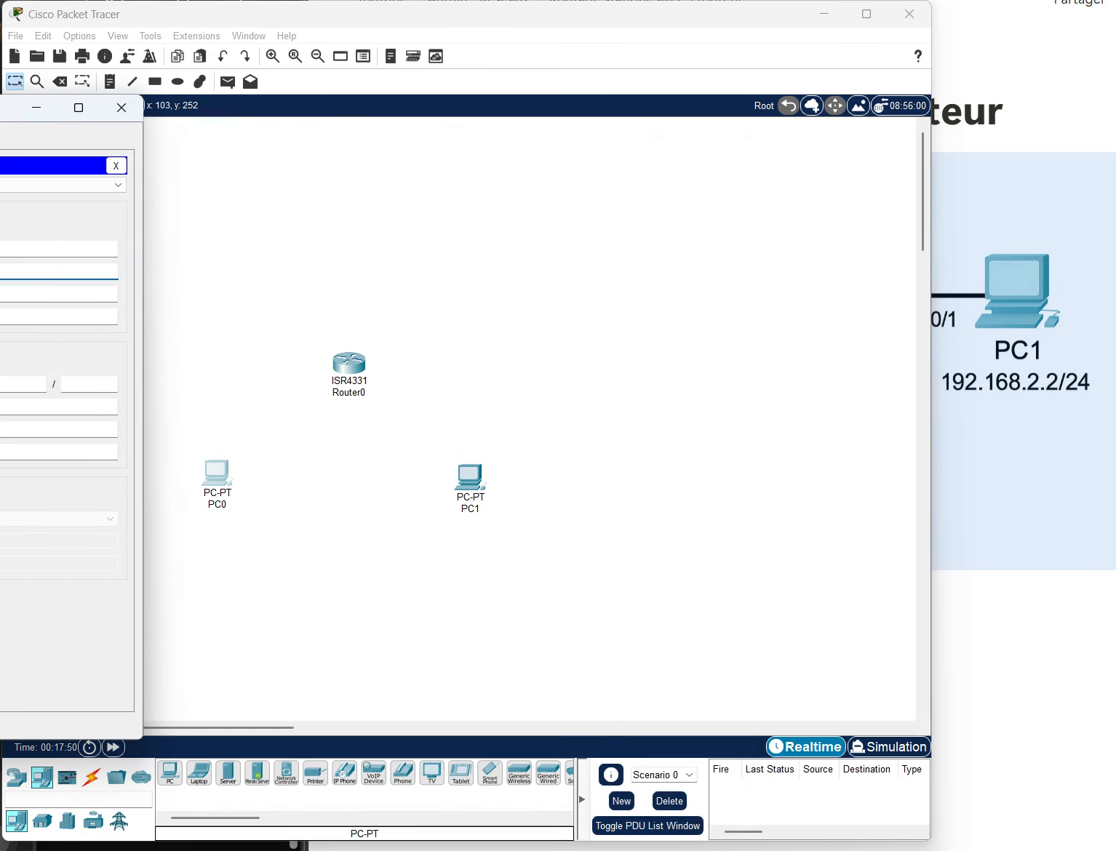
{"action": "left_click_drag", "start_coordinate": [337, 164], "coordinate": [99, 142]}
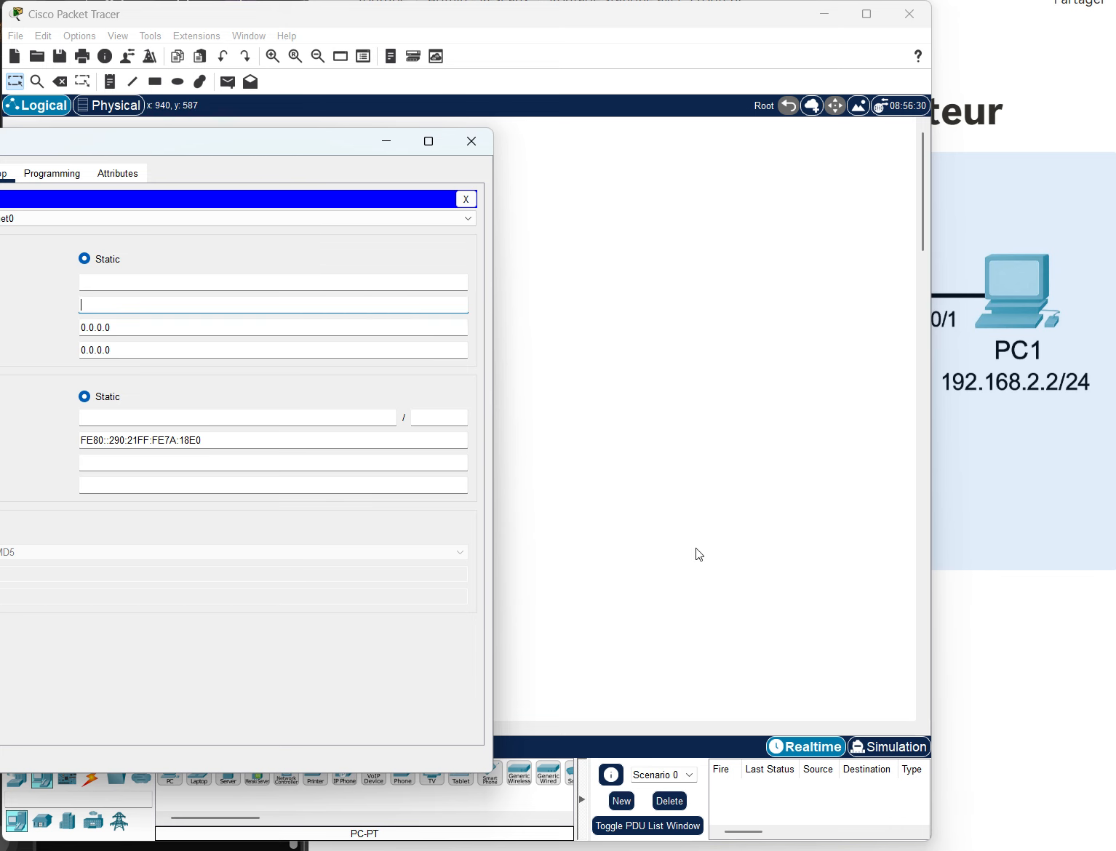
{"action": "left_click", "coordinate": [991, 593]}
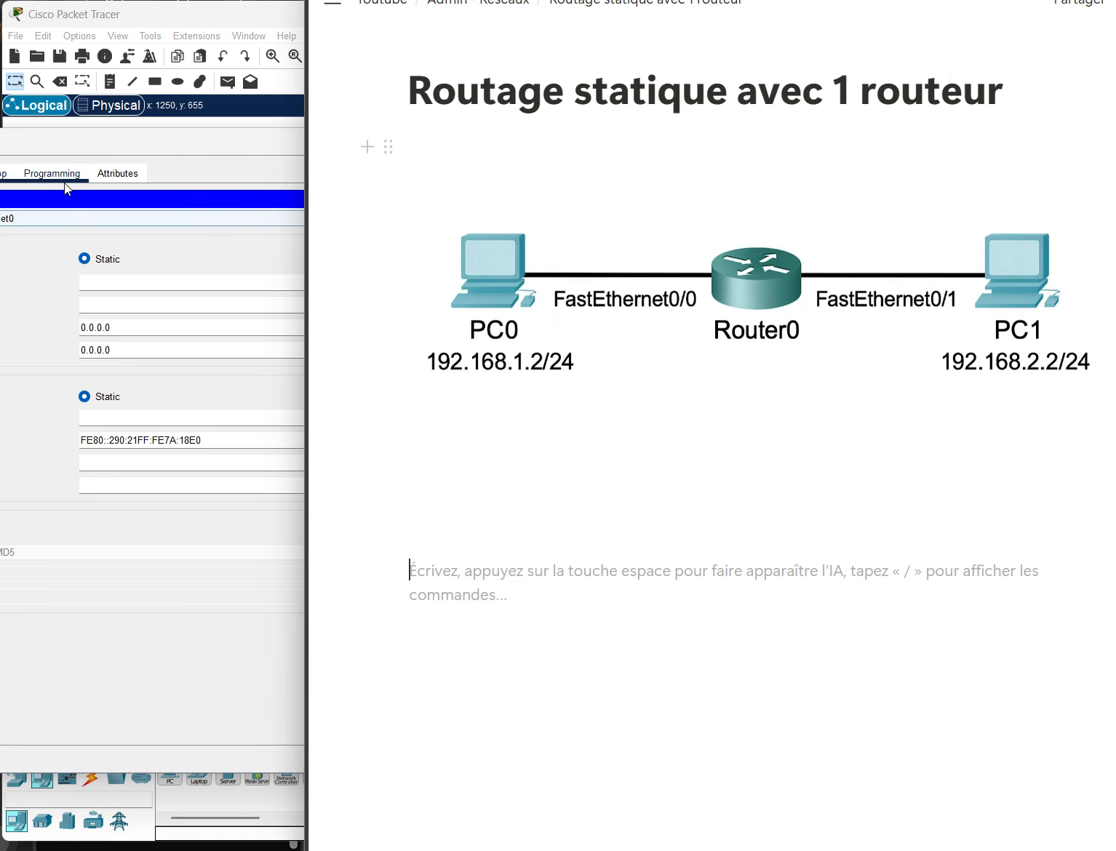
{"action": "left_click_drag", "start_coordinate": [75, 148], "coordinate": [346, 141]}
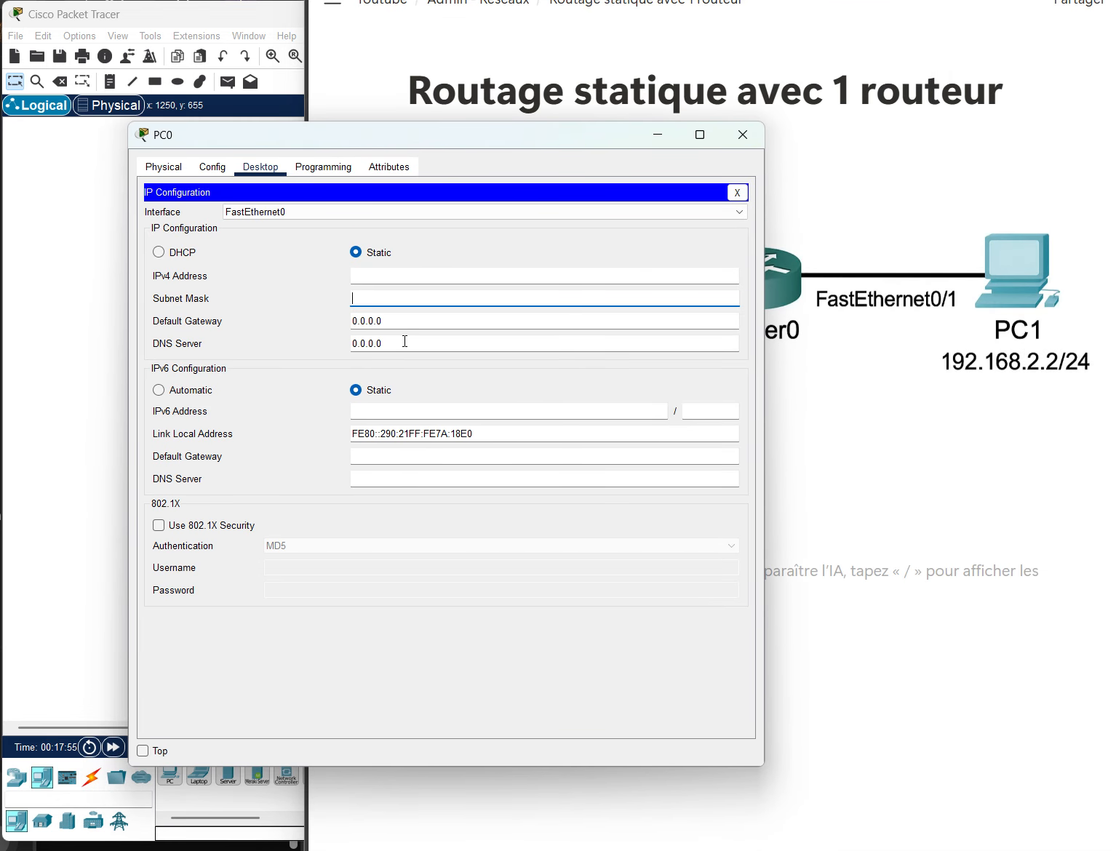
- Set PC0's static IPv4 address to 192.168.1.2, mask 255.255.255.0 and default gateway 192.168.1.1, and close the IP configuration
{"action": "left_click", "coordinate": [381, 277]}
{"action": "type", "text": "192.168."}
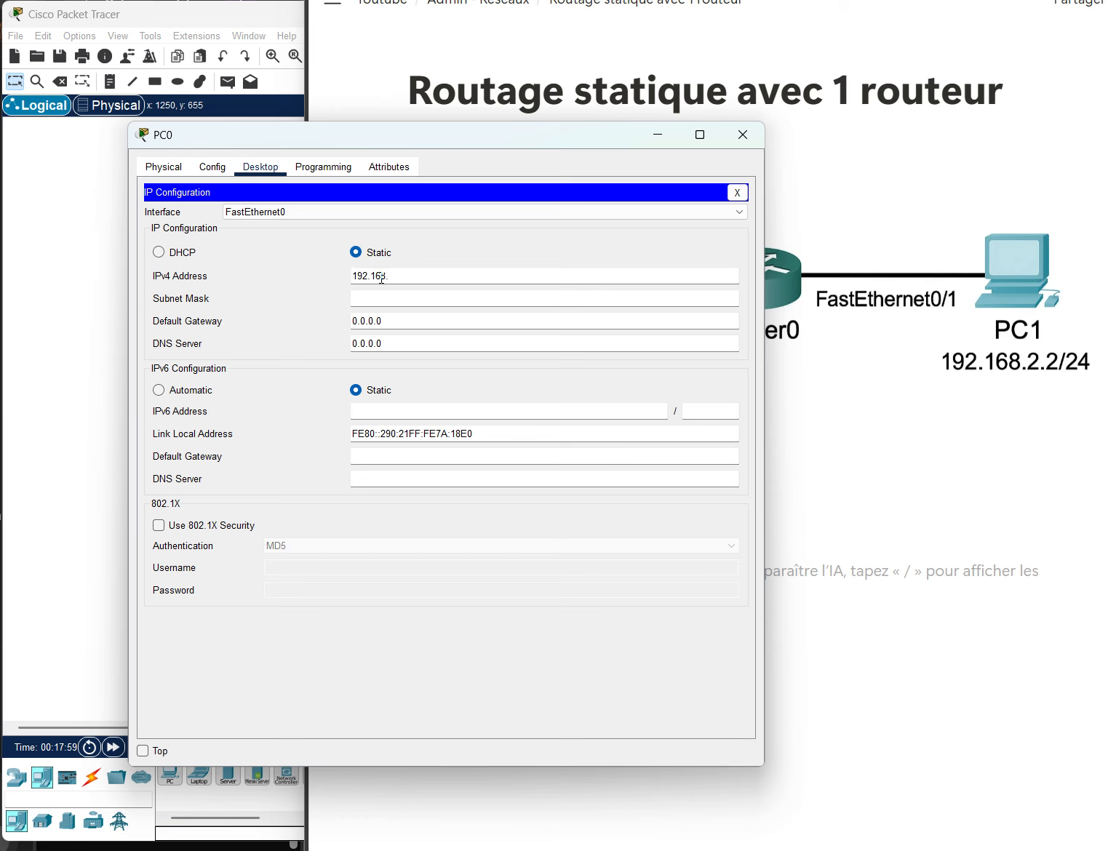
{"action": "type", "text": "1.2"}
{"action": "key", "text": "Tab"}
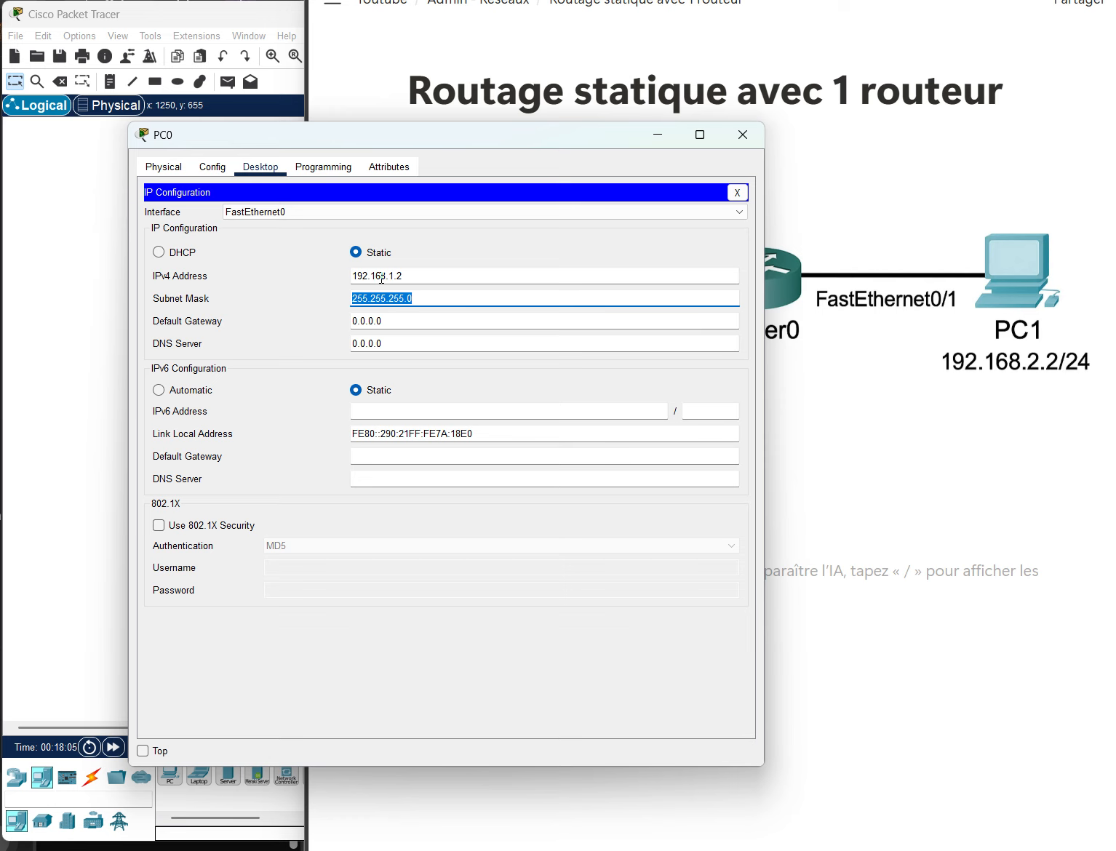
{"action": "key", "text": "Tab"}
{"action": "type", "text": "192."}
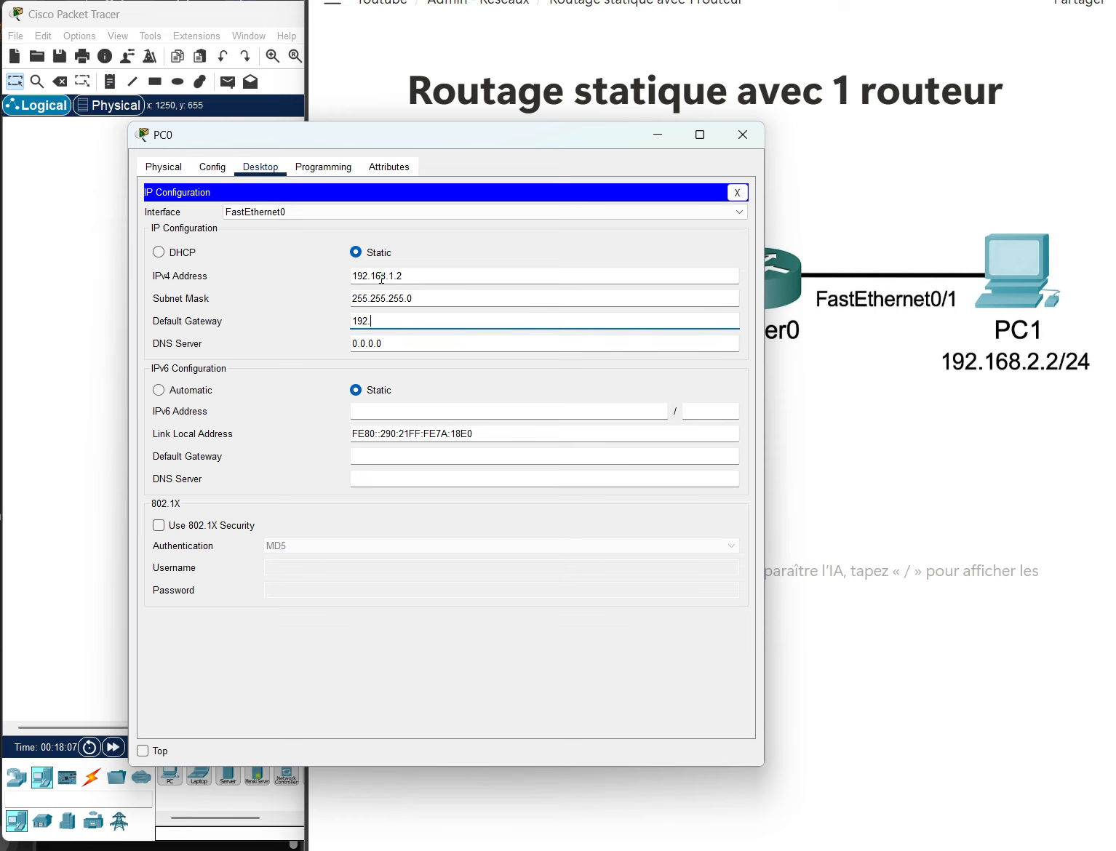
{"action": "type", "text": "168.1.1"}
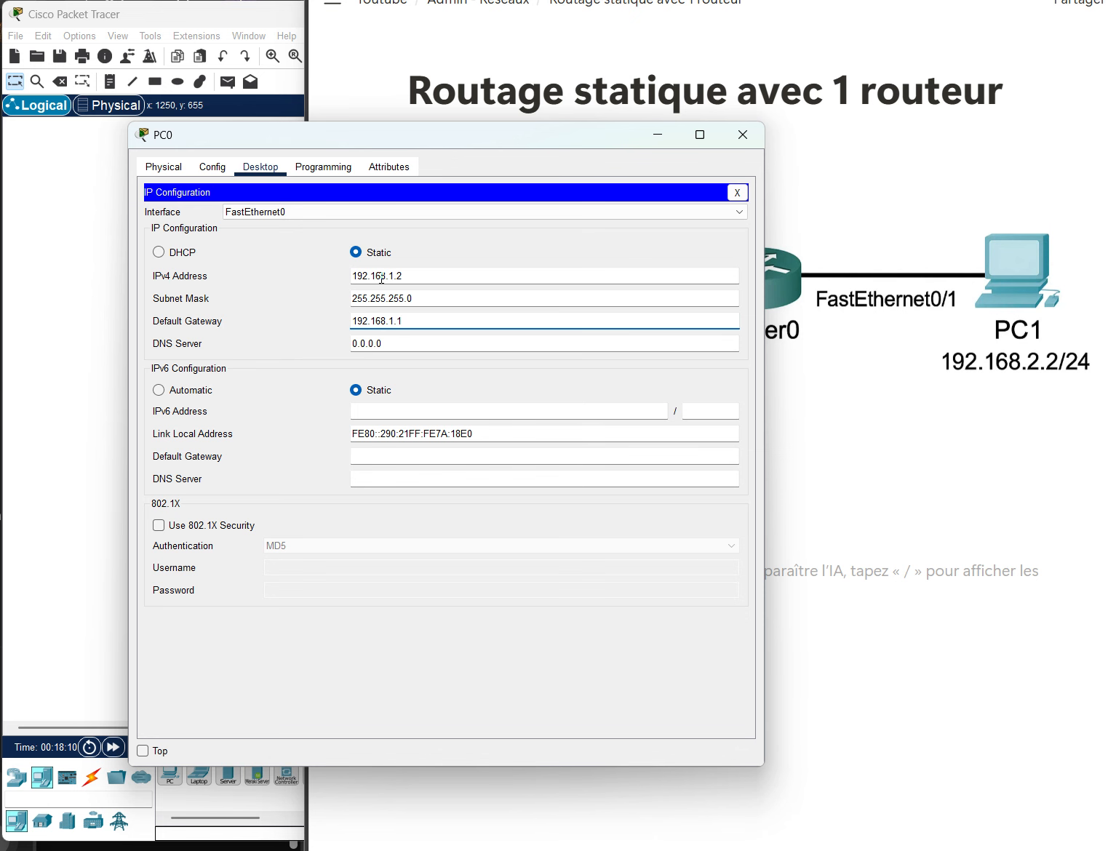
{"action": "left_click", "coordinate": [737, 192]}
- Run ipconfig in PC0's command prompt and check its IPv4 address and default gateway
{"action": "left_click", "coordinate": [441, 275]}
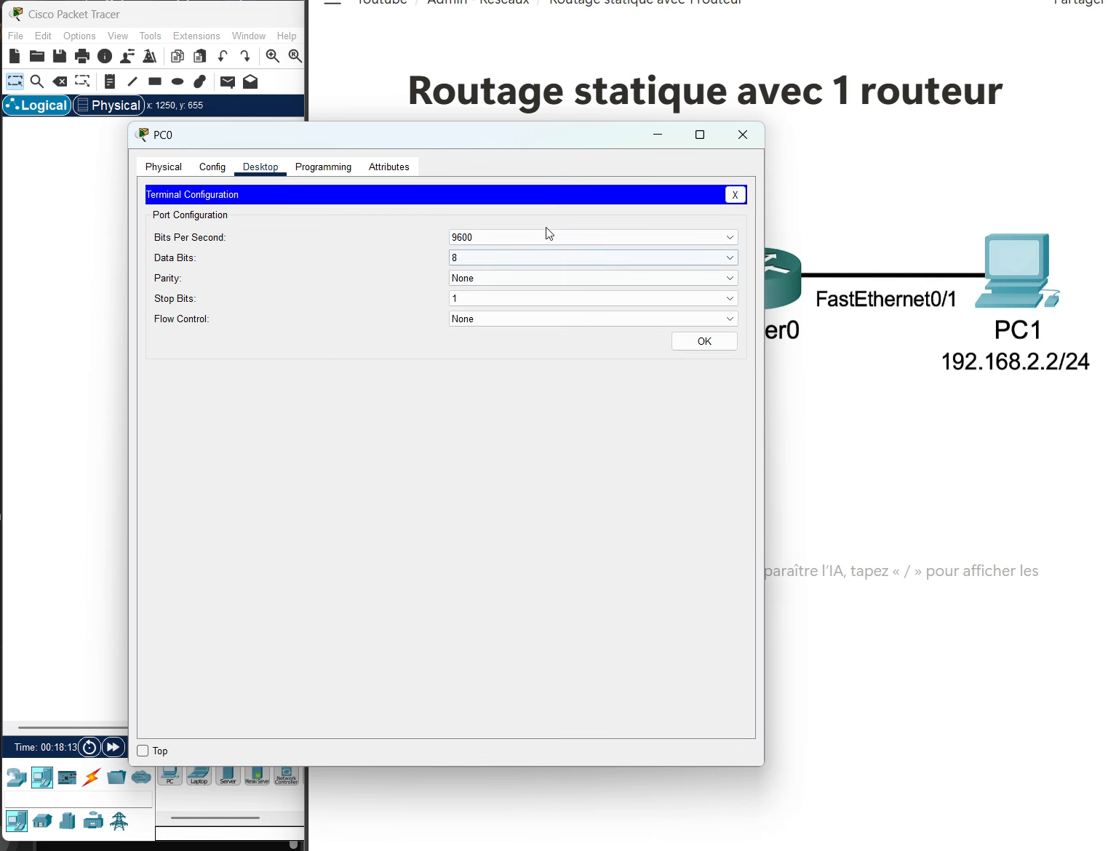
{"action": "left_click", "coordinate": [736, 195]}
{"action": "left_click", "coordinate": [587, 226]}
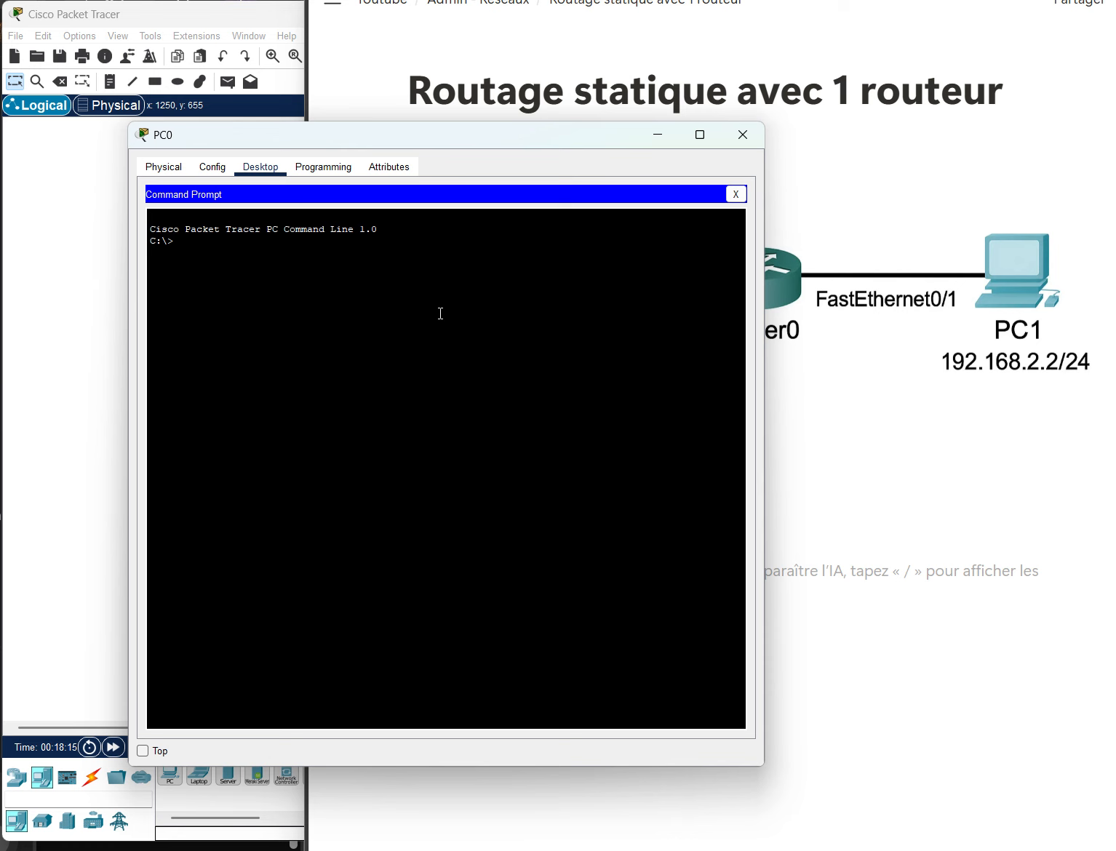
{"action": "type", "text": "ipconfig"}
{"action": "key", "text": "Return"}
{"action": "left_click_drag", "start_coordinate": [439, 320], "coordinate": [357, 318]}
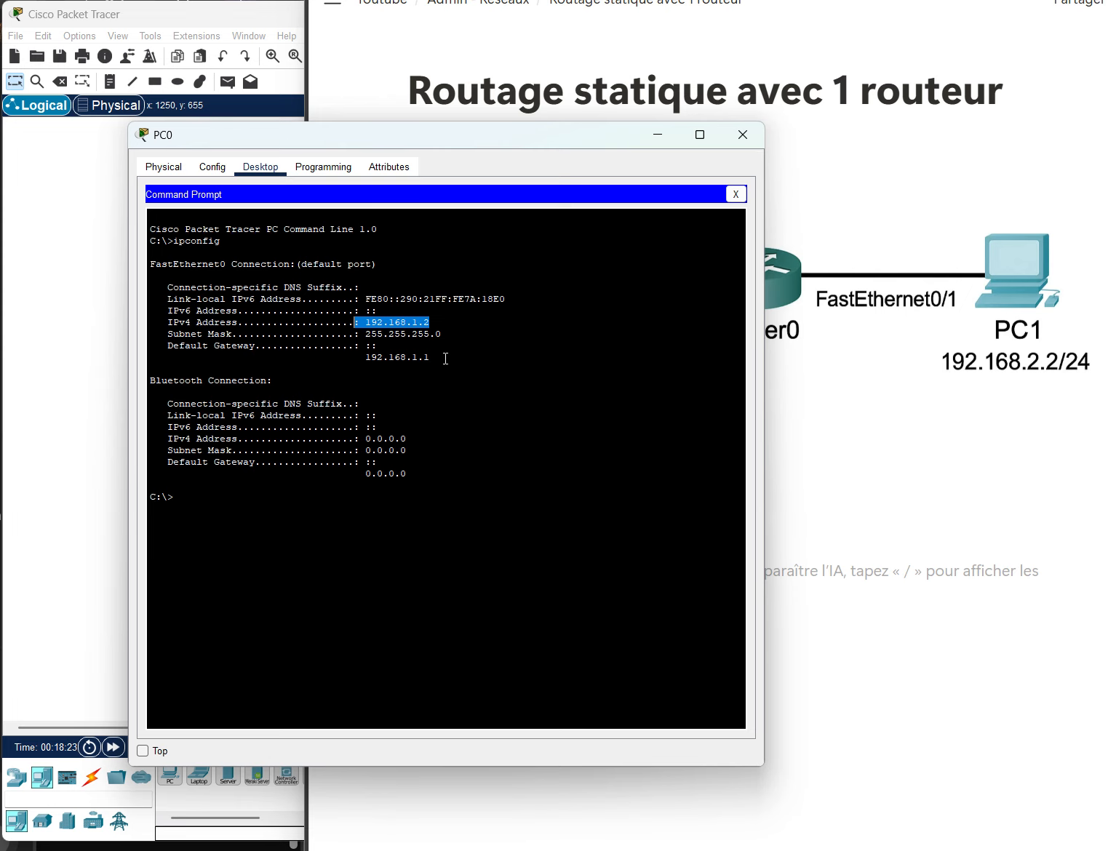
{"action": "left_click_drag", "start_coordinate": [438, 359], "coordinate": [333, 361]}
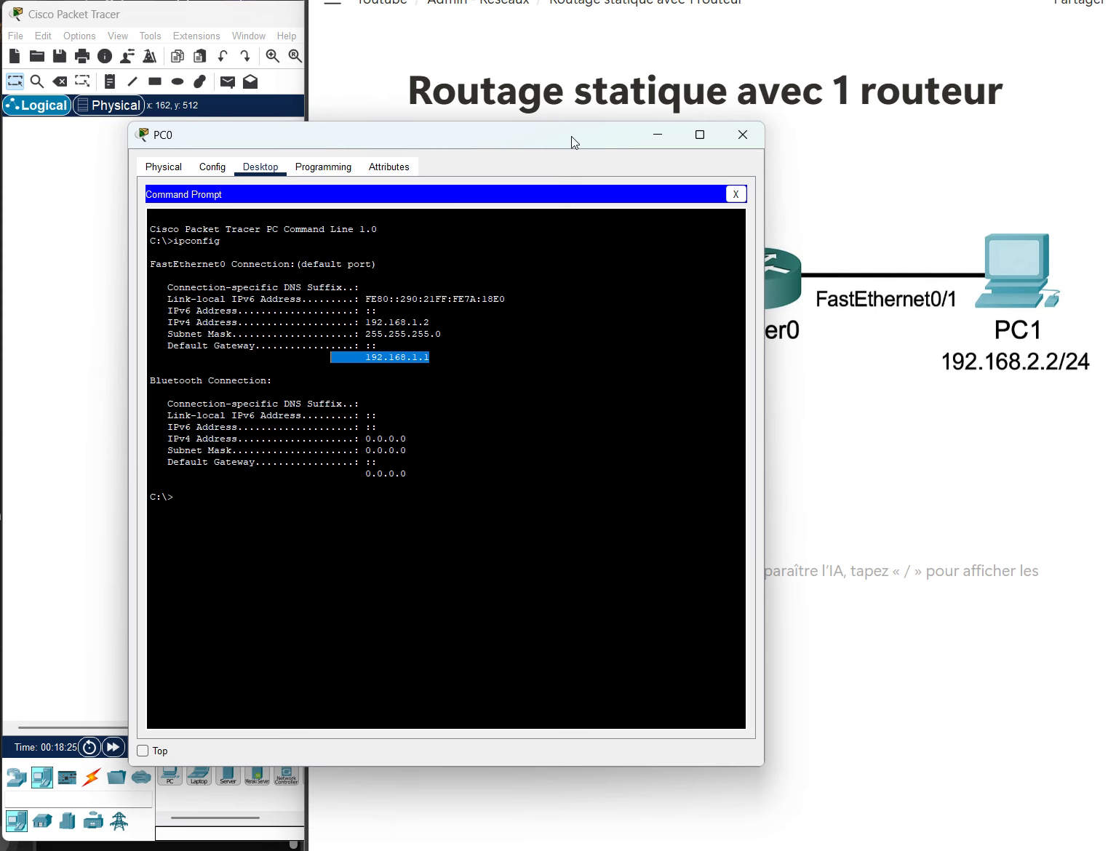
{"action": "left_click_drag", "start_coordinate": [601, 139], "coordinate": [521, 147]}
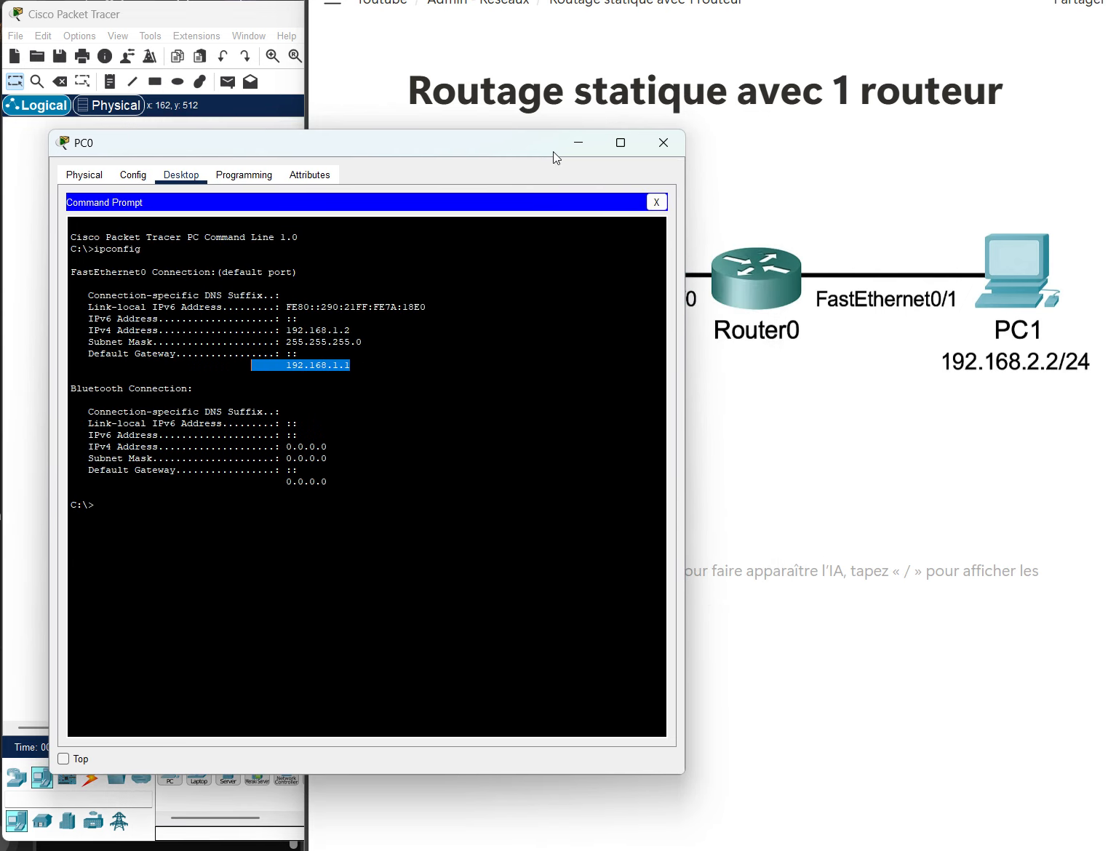
- Open PC1's IP configuration for the FastEthernet0 interface
{"action": "left_click", "coordinate": [8, 246]}
{"action": "left_click", "coordinate": [469, 480]}
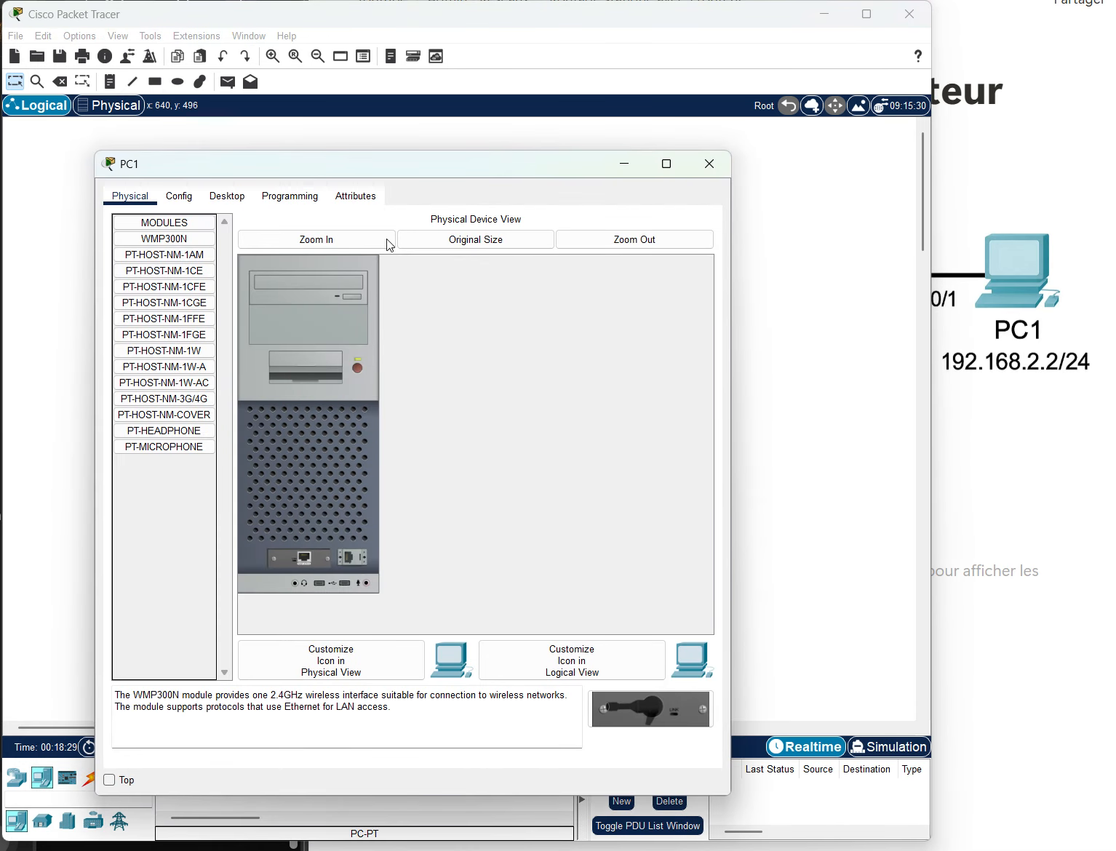
{"action": "left_click", "coordinate": [179, 196]}
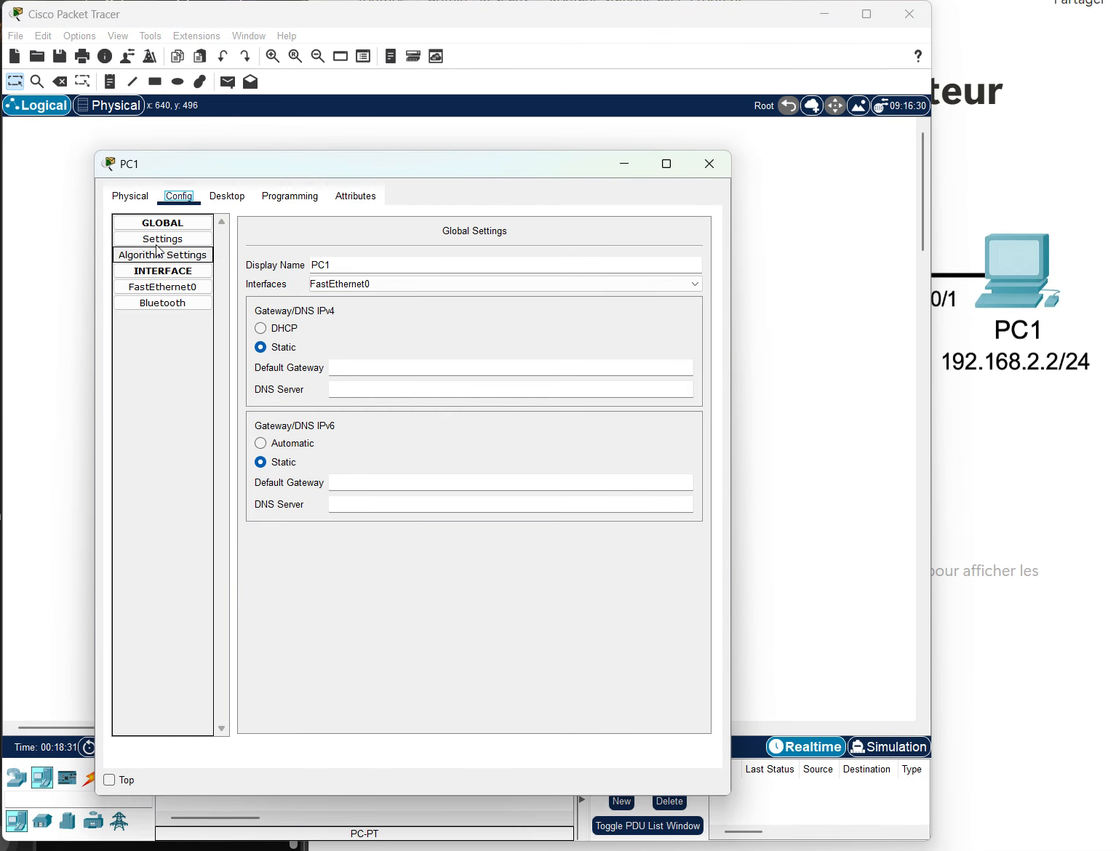
{"action": "left_click", "coordinate": [227, 195]}
{"action": "left_click", "coordinate": [166, 251]}
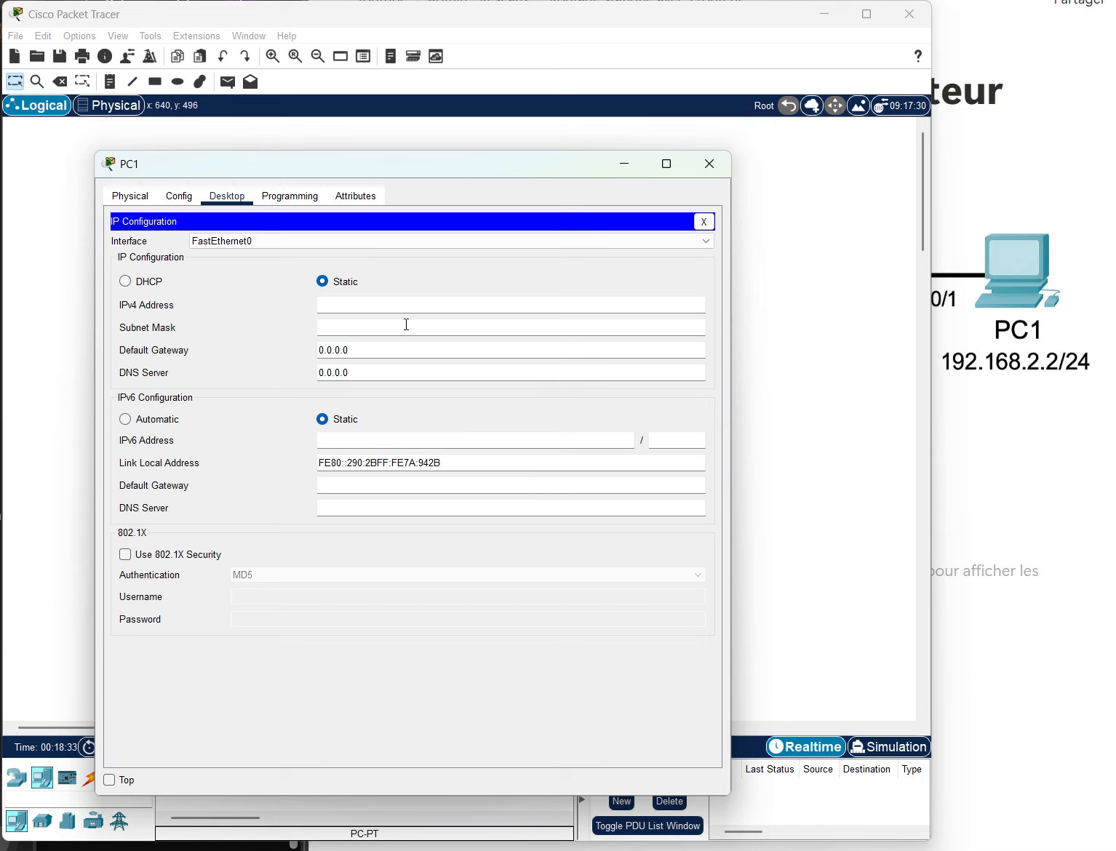
{"action": "type", "text": "192.168"}
{"action": "key", "text": "ctrl+a"}
{"action": "key", "text": "BackSpace"}
- Set PC1's static IPv4 address to 192.168.2.2, mask 255.255.255.0 and default gateway 192.168.2.1, and close the IP configuration
{"action": "left_click", "coordinate": [383, 304]}
{"action": "type", "text": "192.168.1"}
{"action": "key", "text": "BackSpace"}
{"action": "type", "text": "2.2"}
{"action": "key", "text": "Tab"}
{"action": "key", "text": "Tab"}
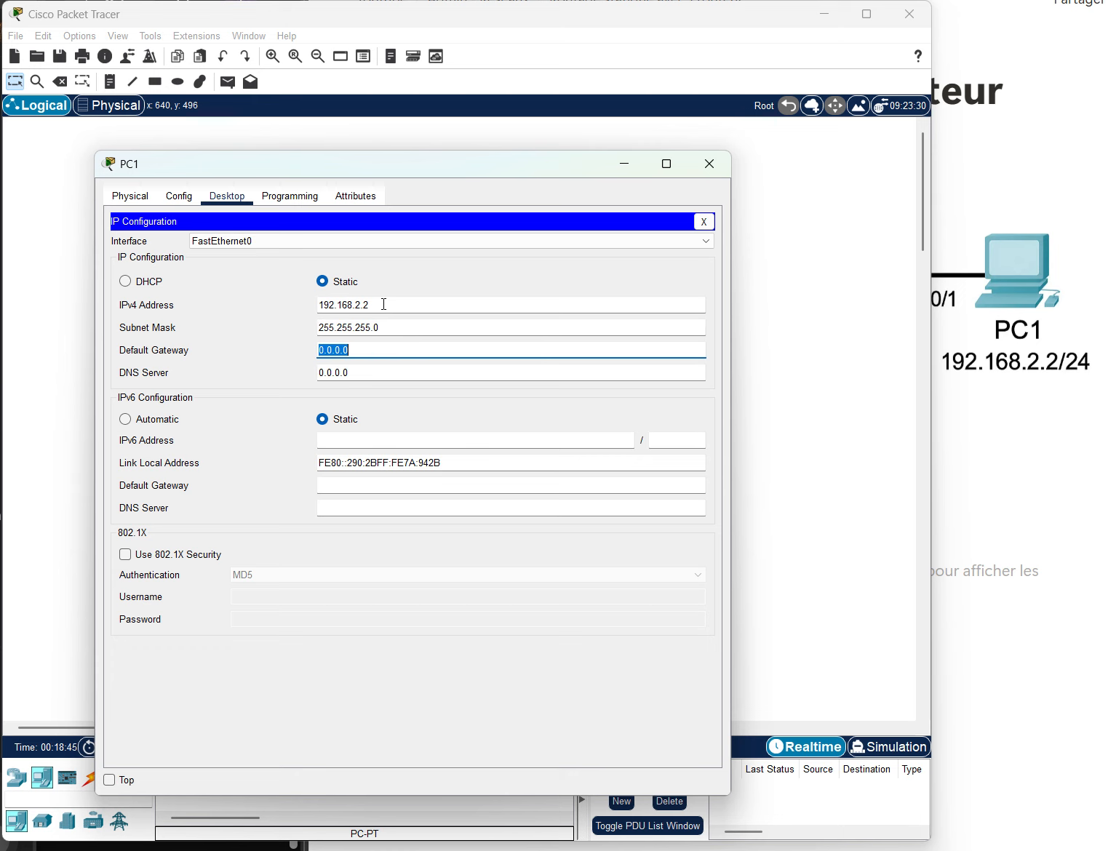
{"action": "type", "text": "192.168.2.1"}
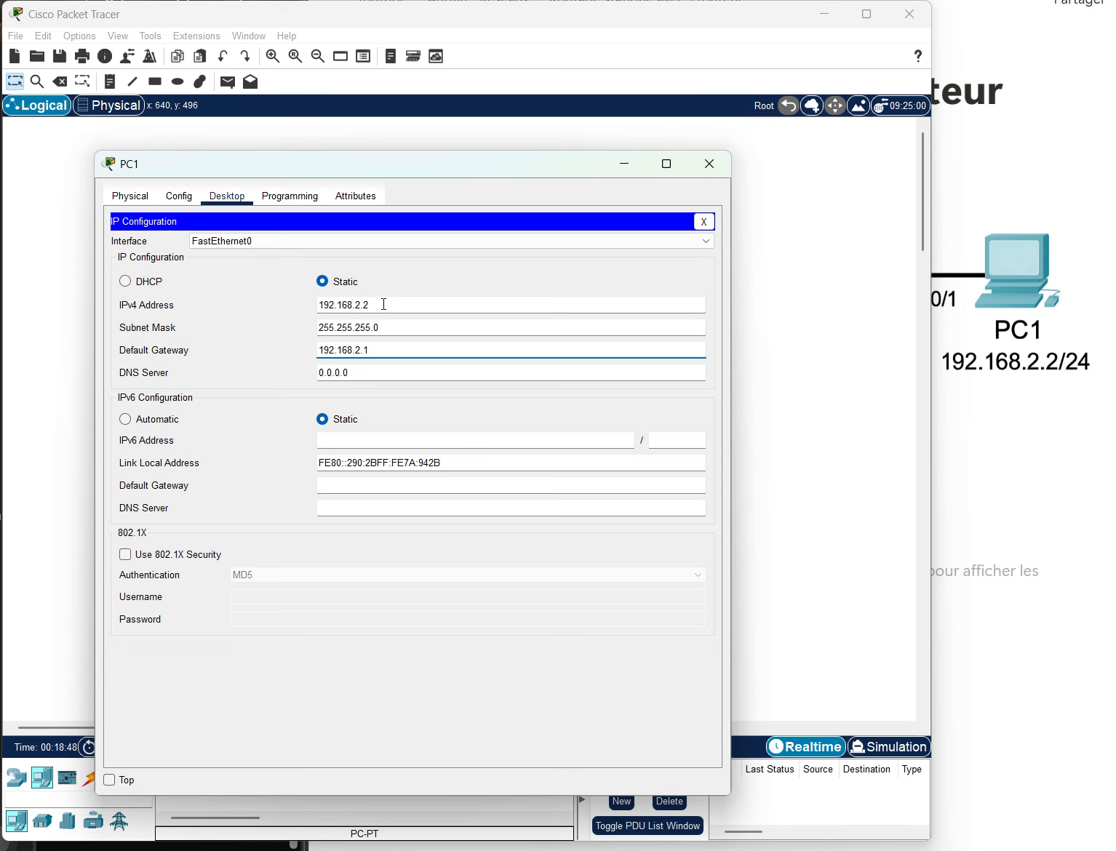
{"action": "left_click", "coordinate": [703, 221]}
- Run ipconfig in PC1's command prompt to check its addressing, and close the PC1 window
{"action": "left_click", "coordinate": [509, 266]}
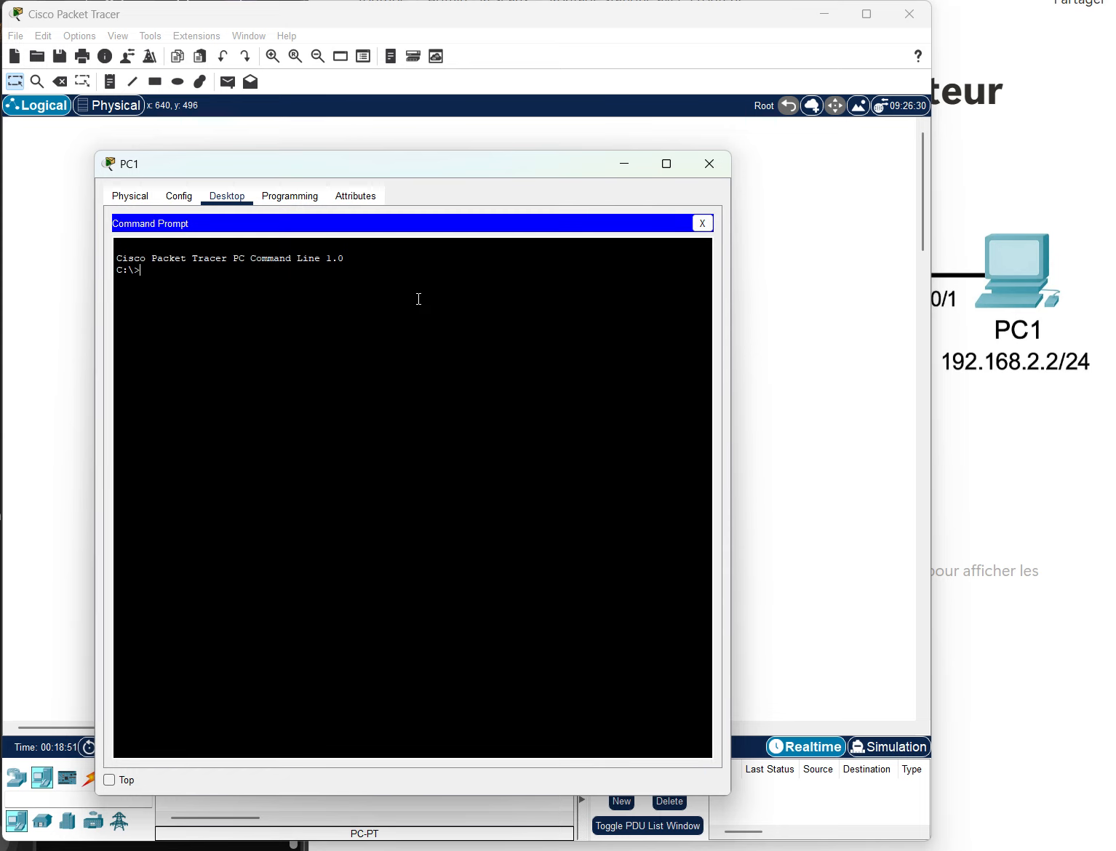
{"action": "type", "text": "ipconfig"}
{"action": "key", "text": "Return"}
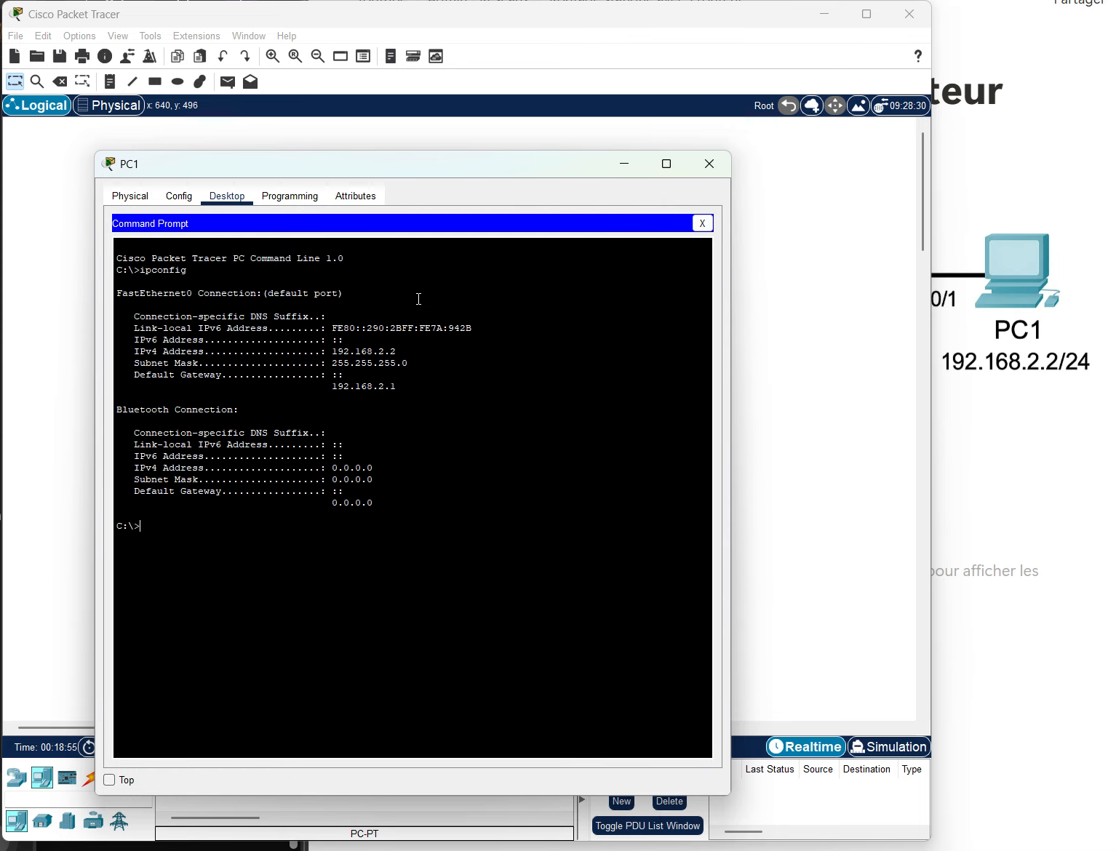
{"action": "left_click", "coordinate": [708, 169]}
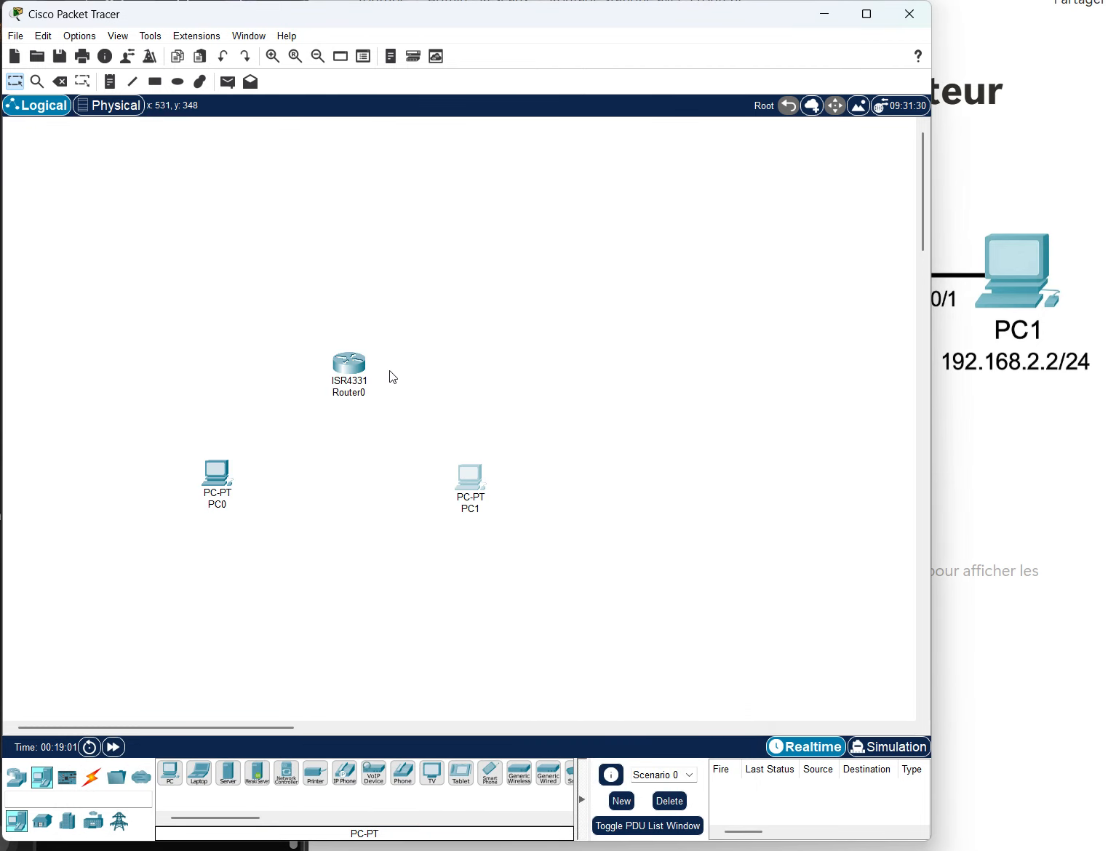
- Decline the initial configuration dialog in Router0's command-line interface and enter privileged mode with en
{"action": "left_click", "coordinate": [350, 363]}
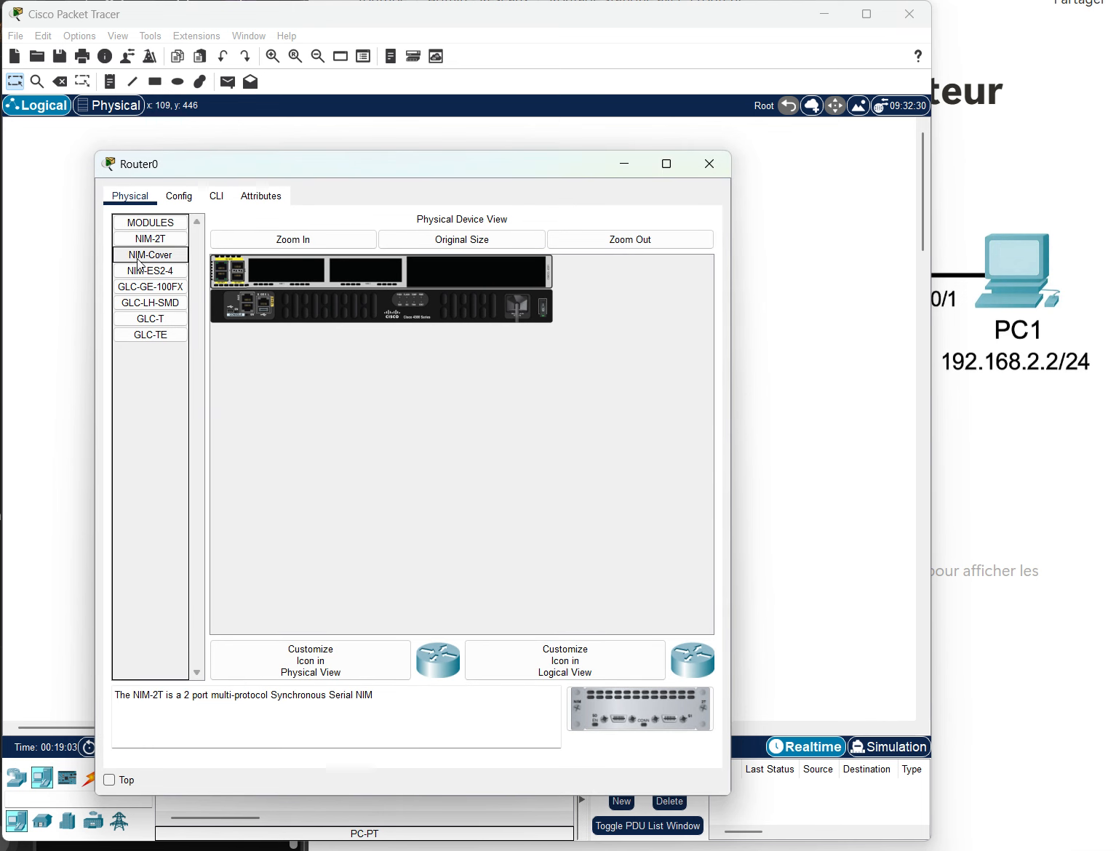
{"action": "left_click", "coordinate": [216, 195]}
{"action": "key", "text": "Return"}
{"action": "key", "text": "Return"}
{"action": "key", "text": "Return"}
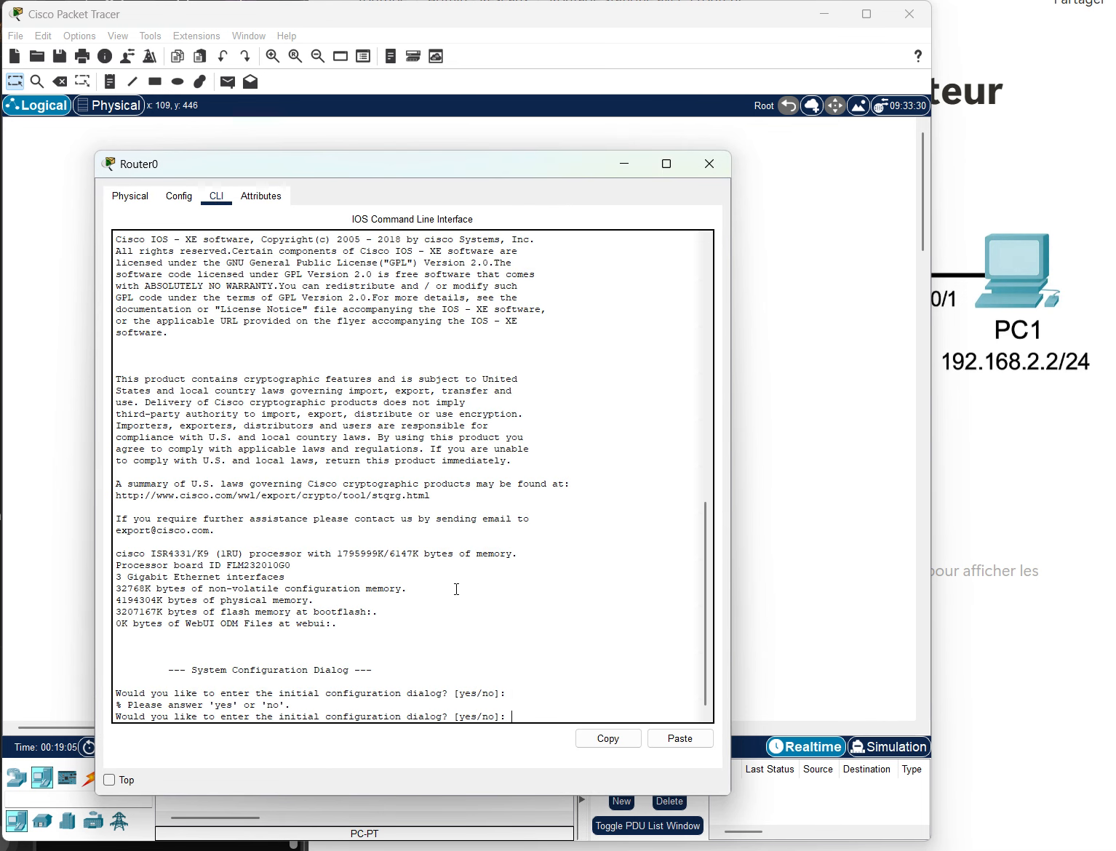
{"action": "type", "text": "n"}
{"action": "key", "text": "Return"}
{"action": "key", "text": "Return"}
{"action": "key", "text": "Return"}
{"action": "key", "text": "Return"}
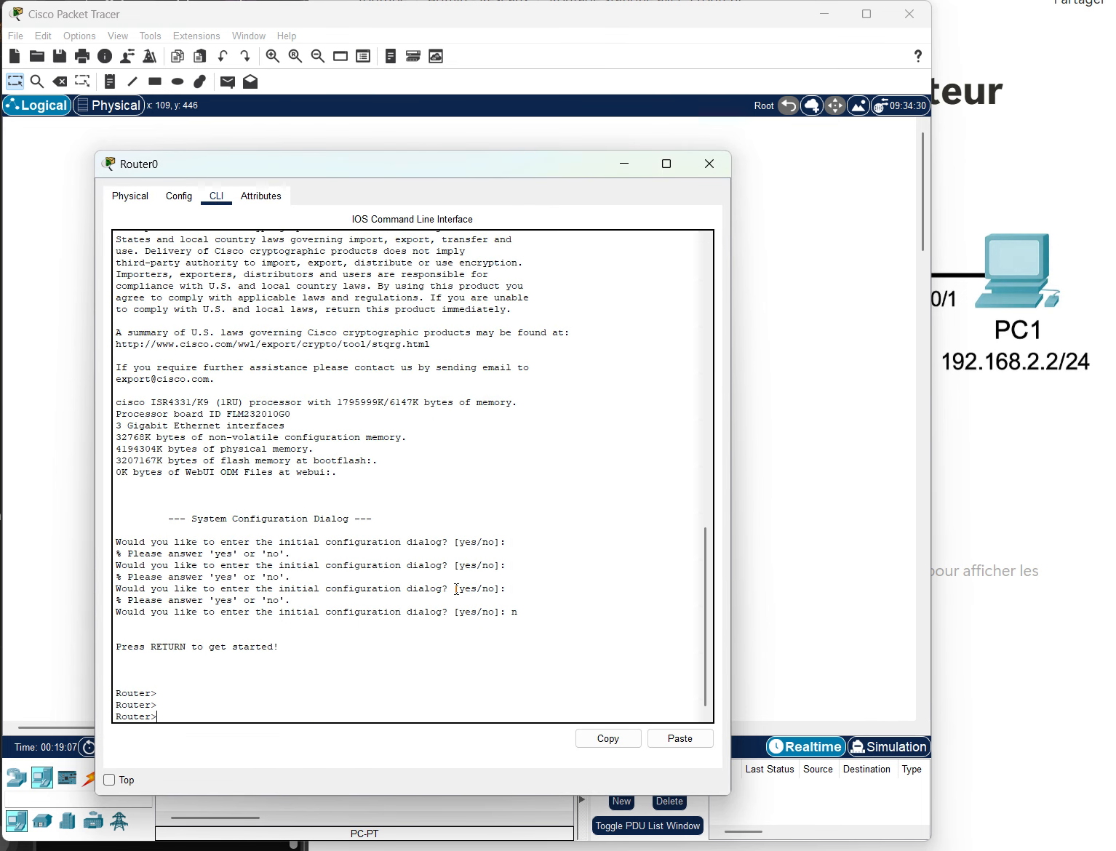
{"action": "type", "text": "en"}
{"action": "key", "text": "Return"}
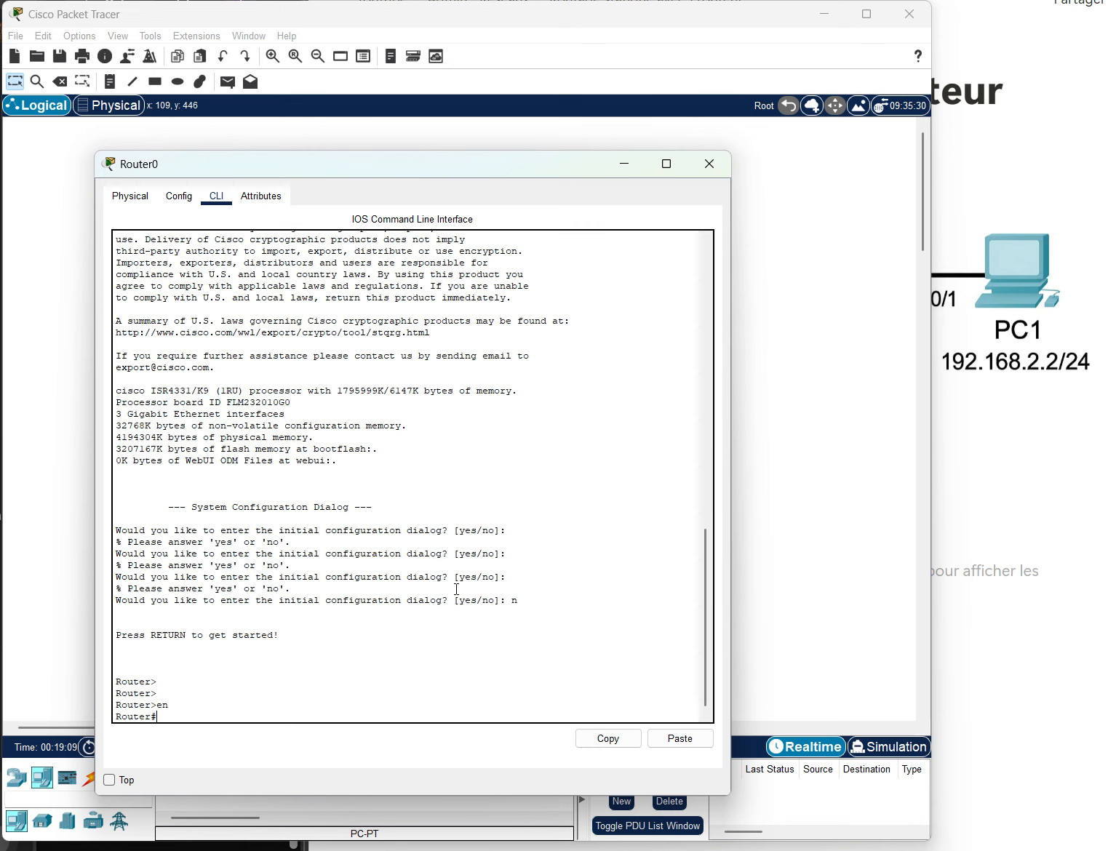
- Enter global configuration mode with conf t on Router0 and list its interfaces with do sh ip int br
{"action": "type", "text": "conf t"}
{"action": "key", "text": "Return"}
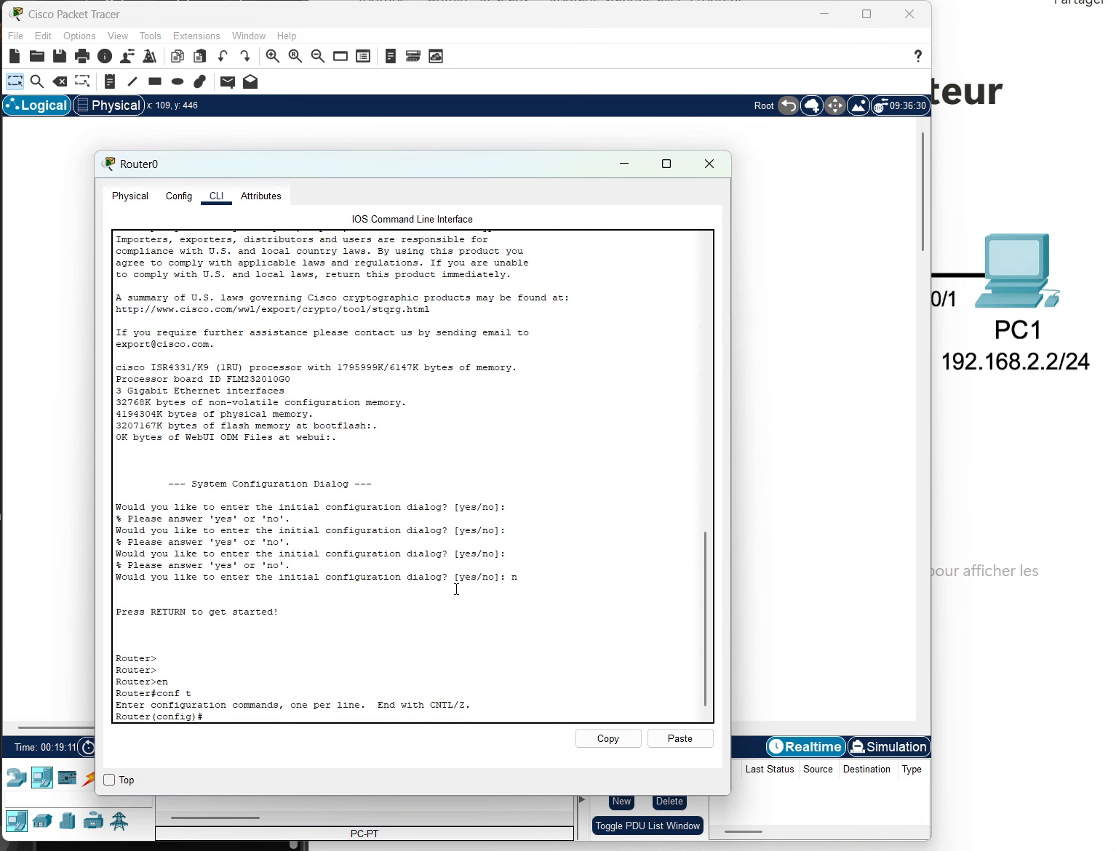
{"action": "type", "text": "sh ip int br"}
{"action": "key", "text": "Return"}
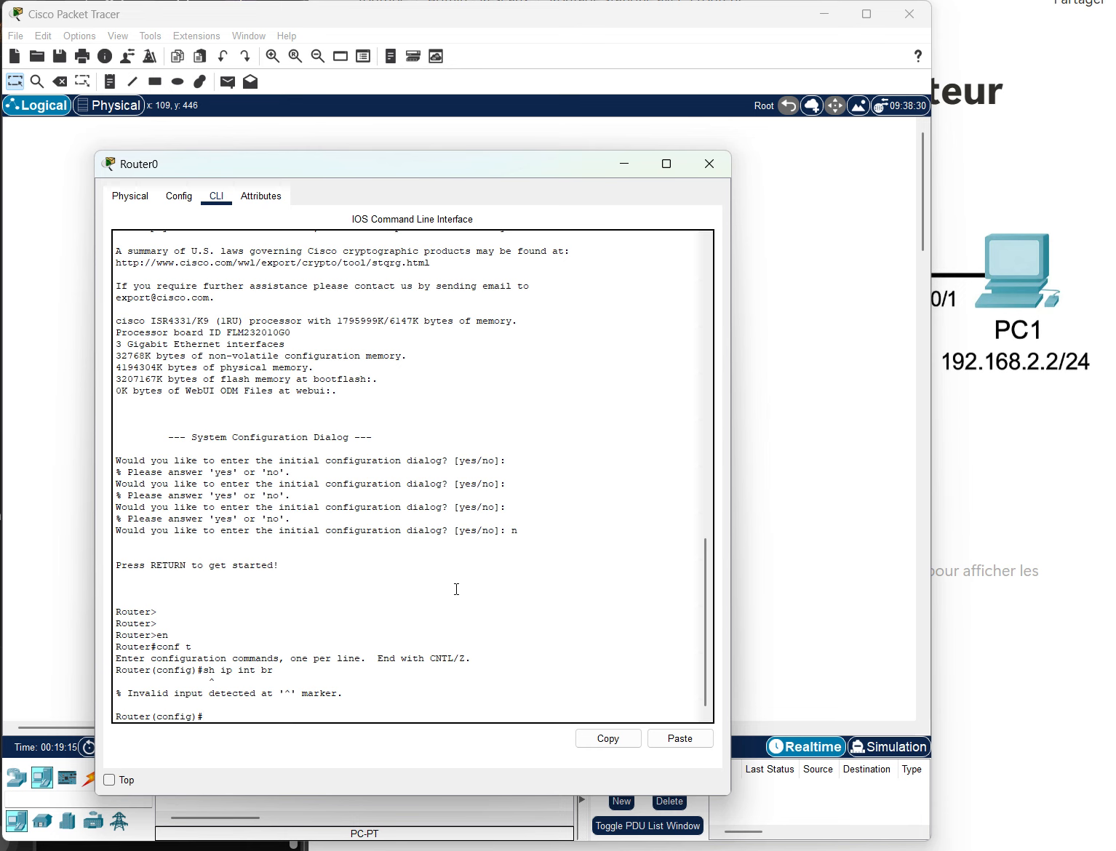
{"action": "key", "text": "Up"}
{"action": "key", "text": "ctrl+a"}
{"action": "type", "text": "do"}
{"action": "key", "text": "Return"}
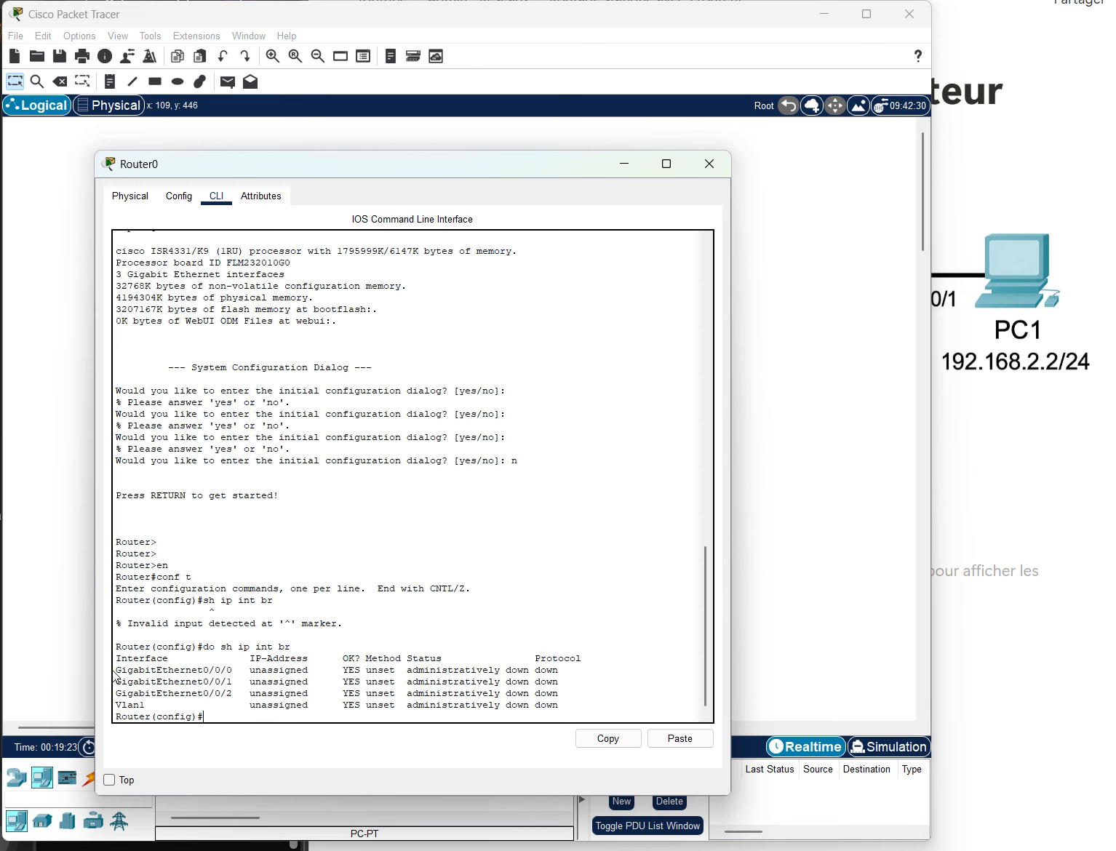
- Examine the GigabitEthernet interface rows in the brief listing and close the Router0 window
{"action": "left_click_drag", "start_coordinate": [114, 675], "coordinate": [219, 677]}
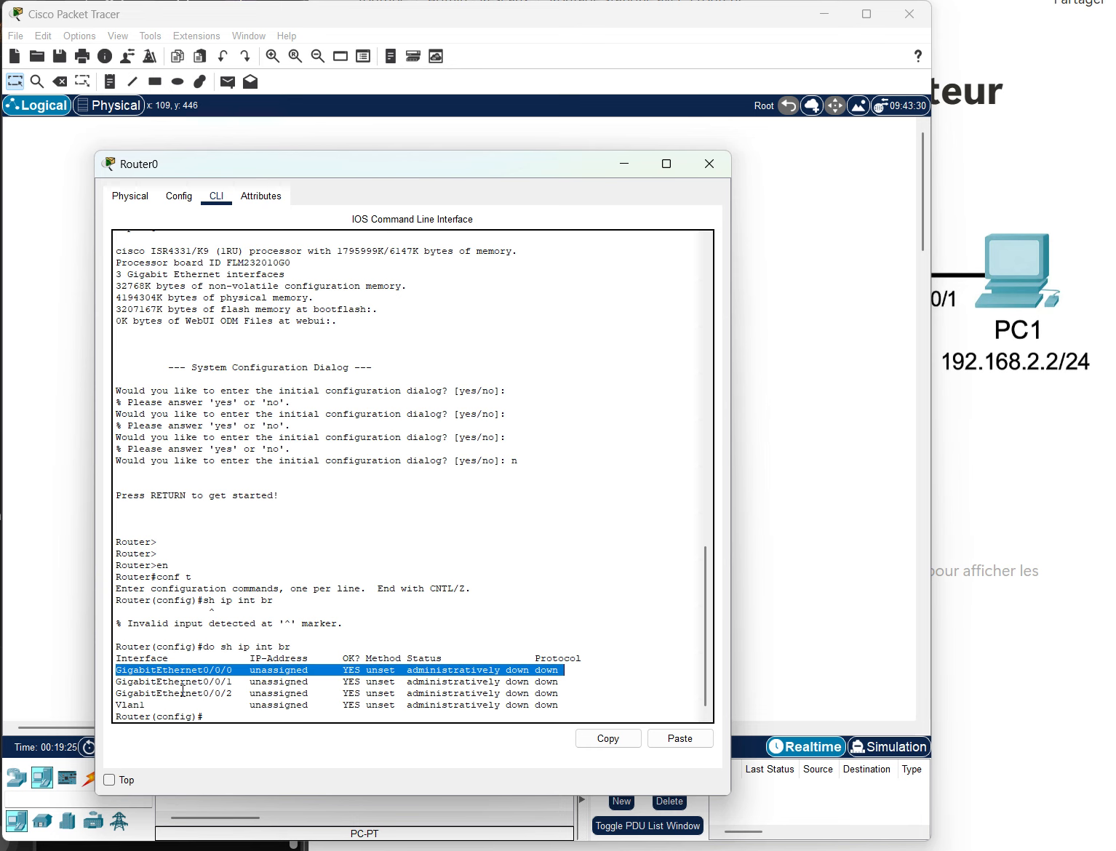
{"action": "left_click_drag", "start_coordinate": [115, 682], "coordinate": [254, 695]}
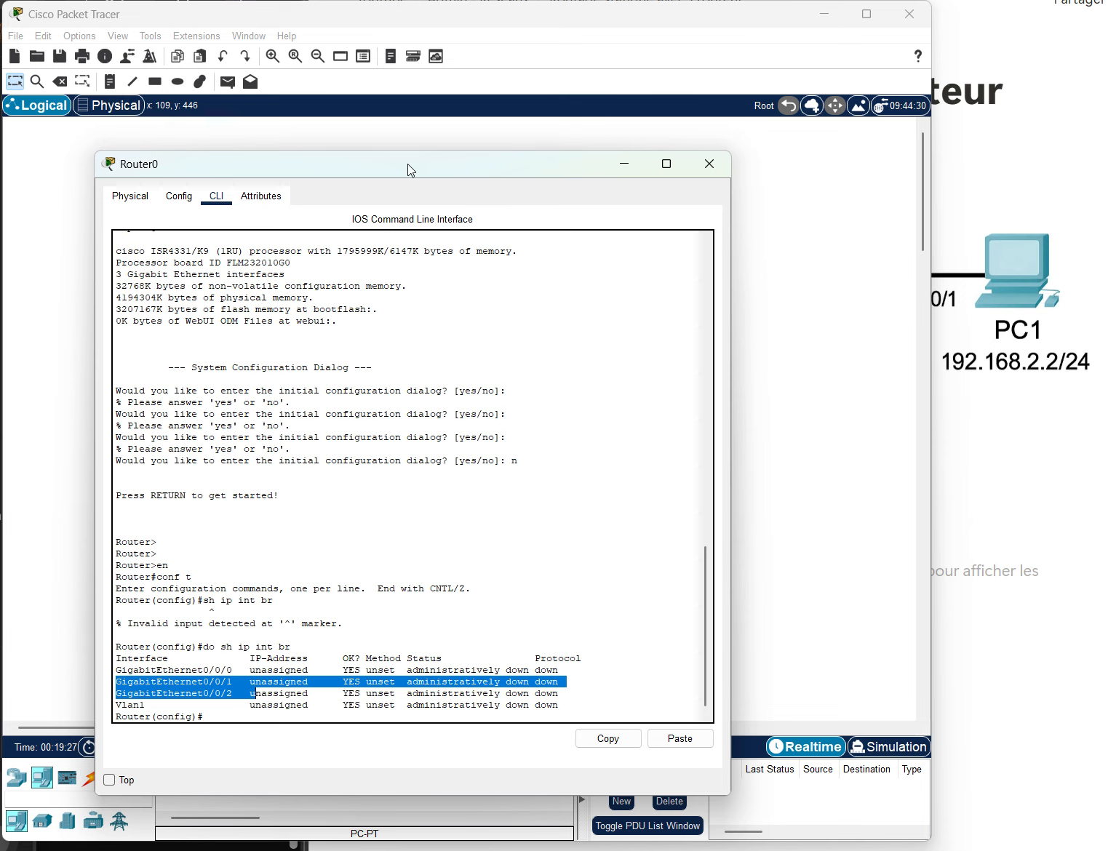
{"action": "left_click_drag", "start_coordinate": [407, 164], "coordinate": [709, 122]}
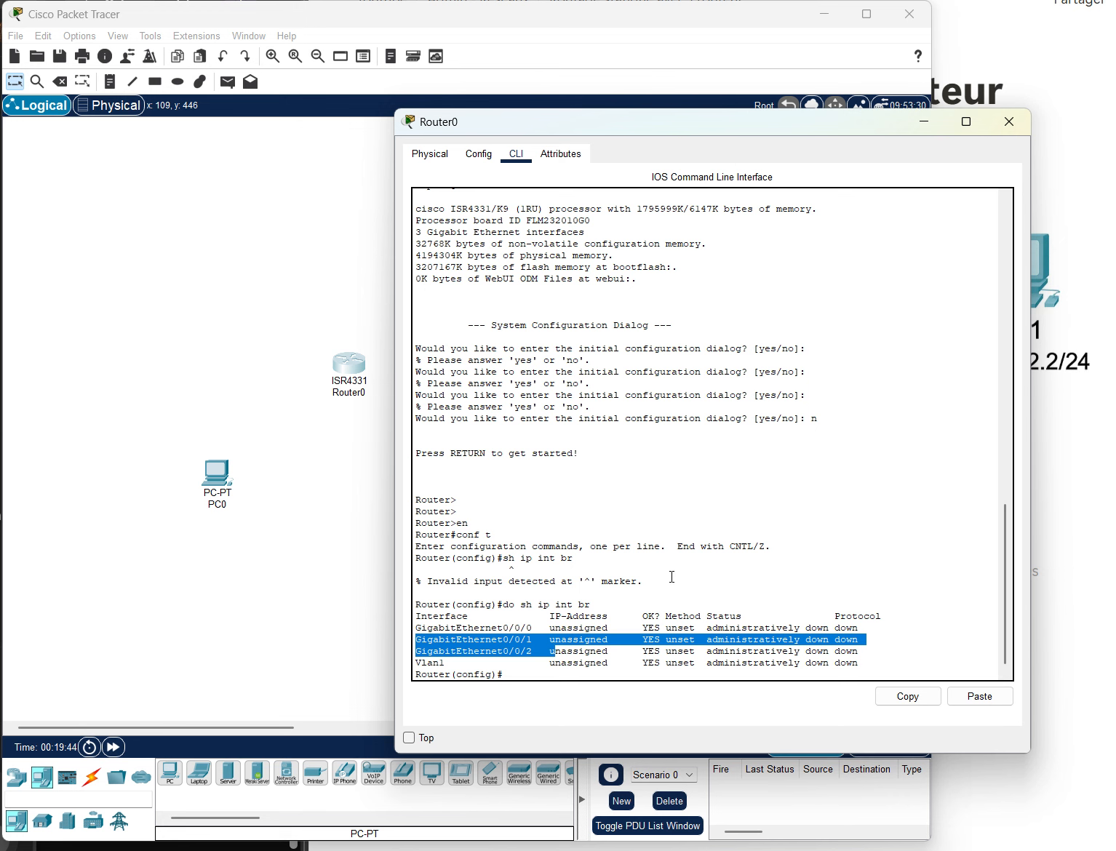
{"action": "left_click", "coordinate": [1009, 121]}
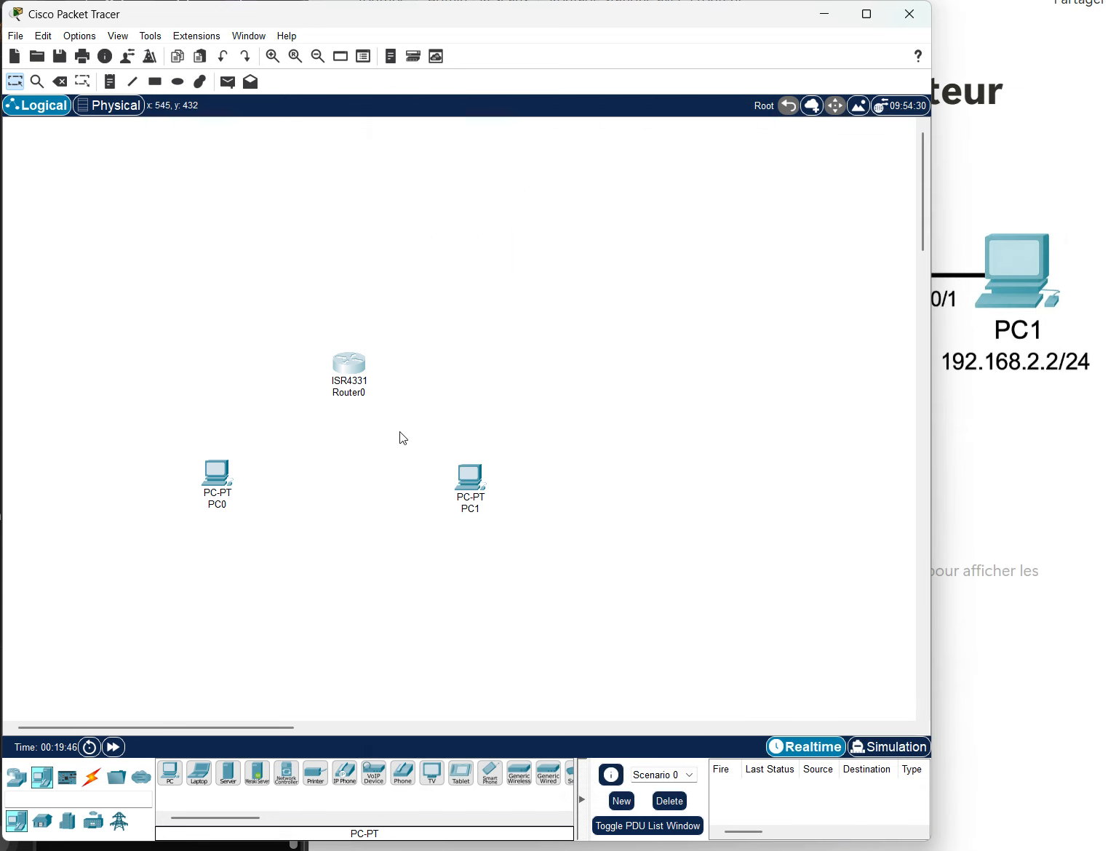
- Connect PC0 to Router0 using the automatically chosen connection type
{"action": "left_click", "coordinate": [90, 777]}
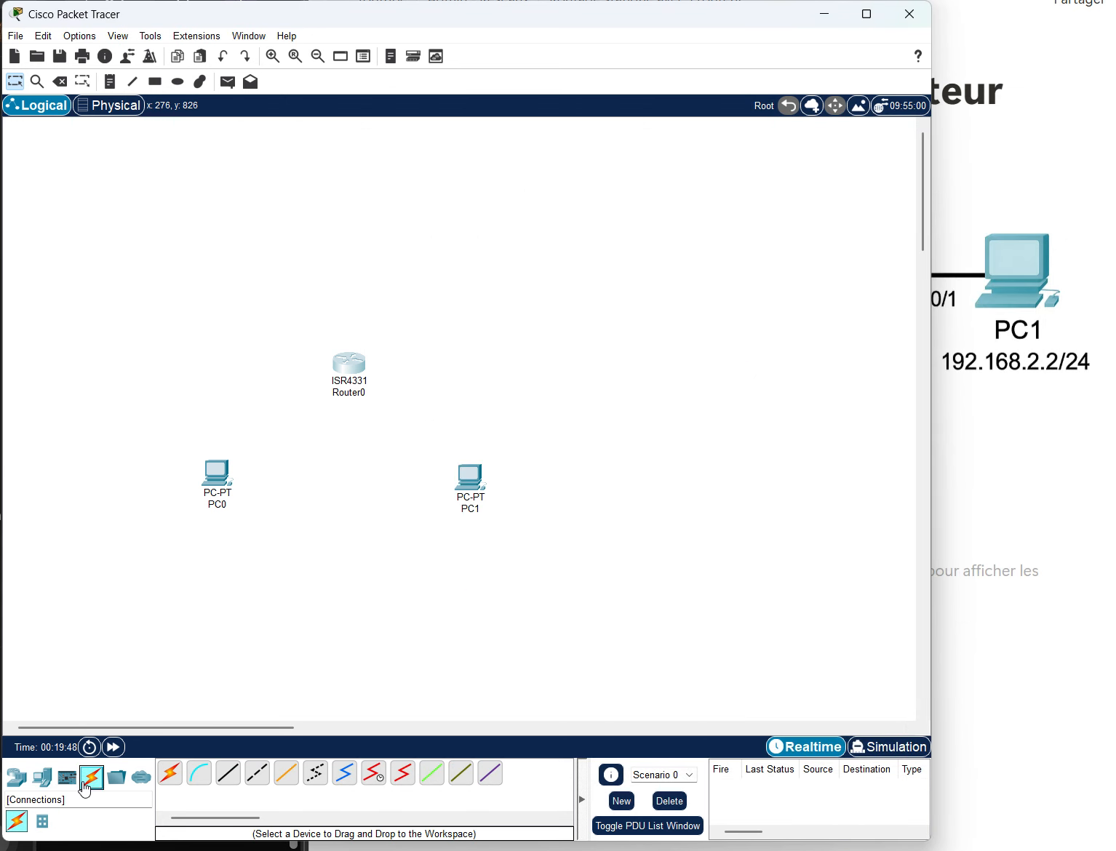
{"action": "left_click", "coordinate": [169, 774]}
{"action": "left_click", "coordinate": [219, 473]}
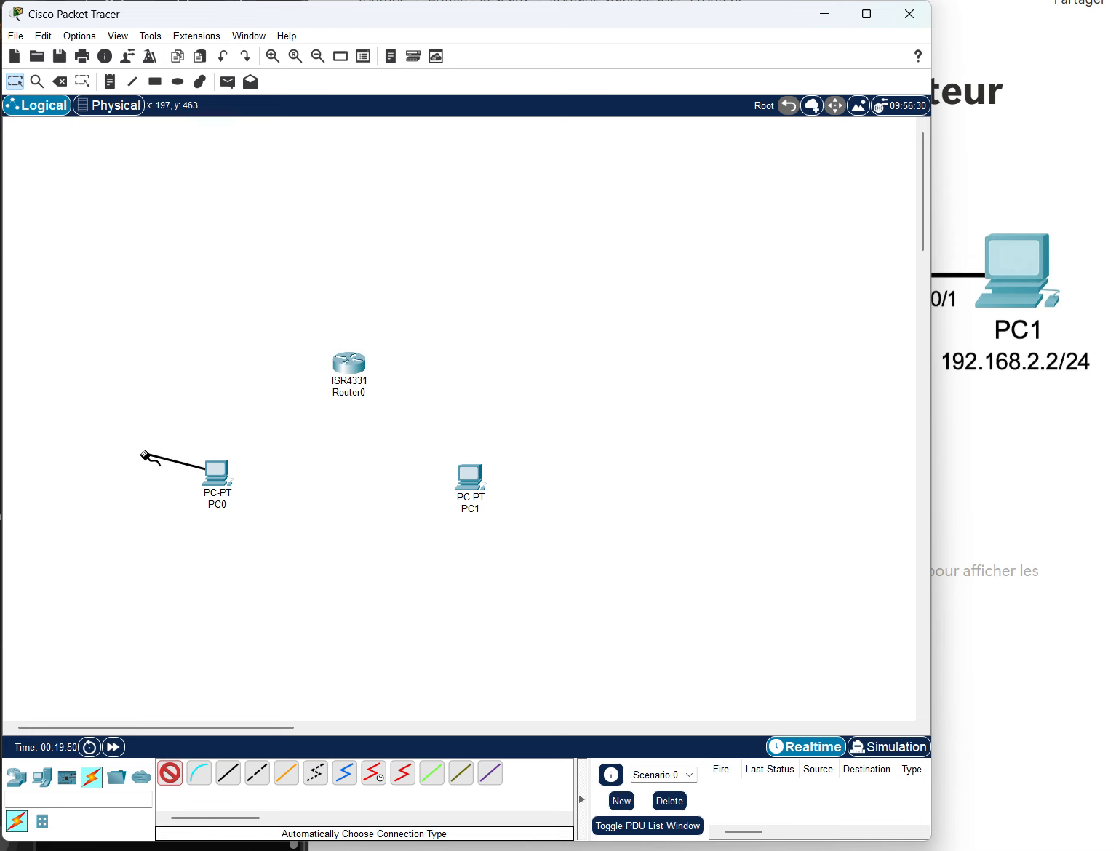
{"action": "left_click", "coordinate": [342, 364]}
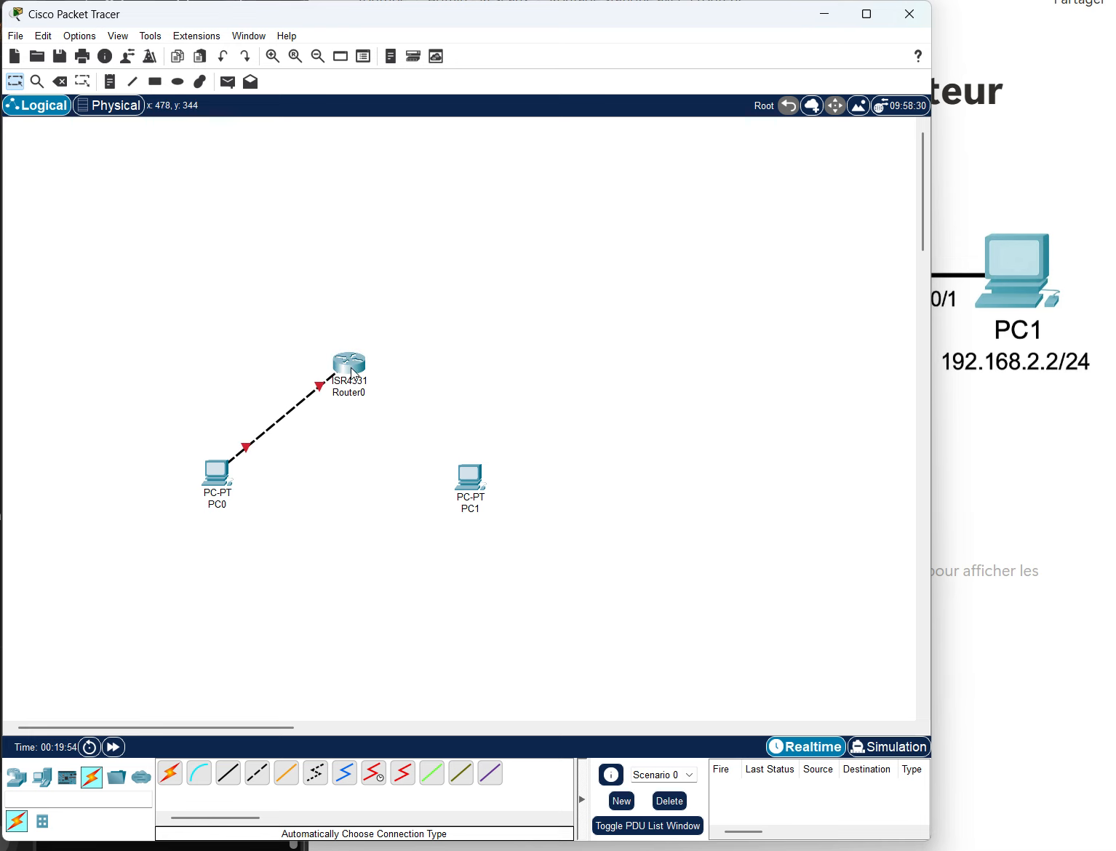
{"action": "left_click", "coordinate": [228, 773]}
{"action": "left_click", "coordinate": [472, 480]}
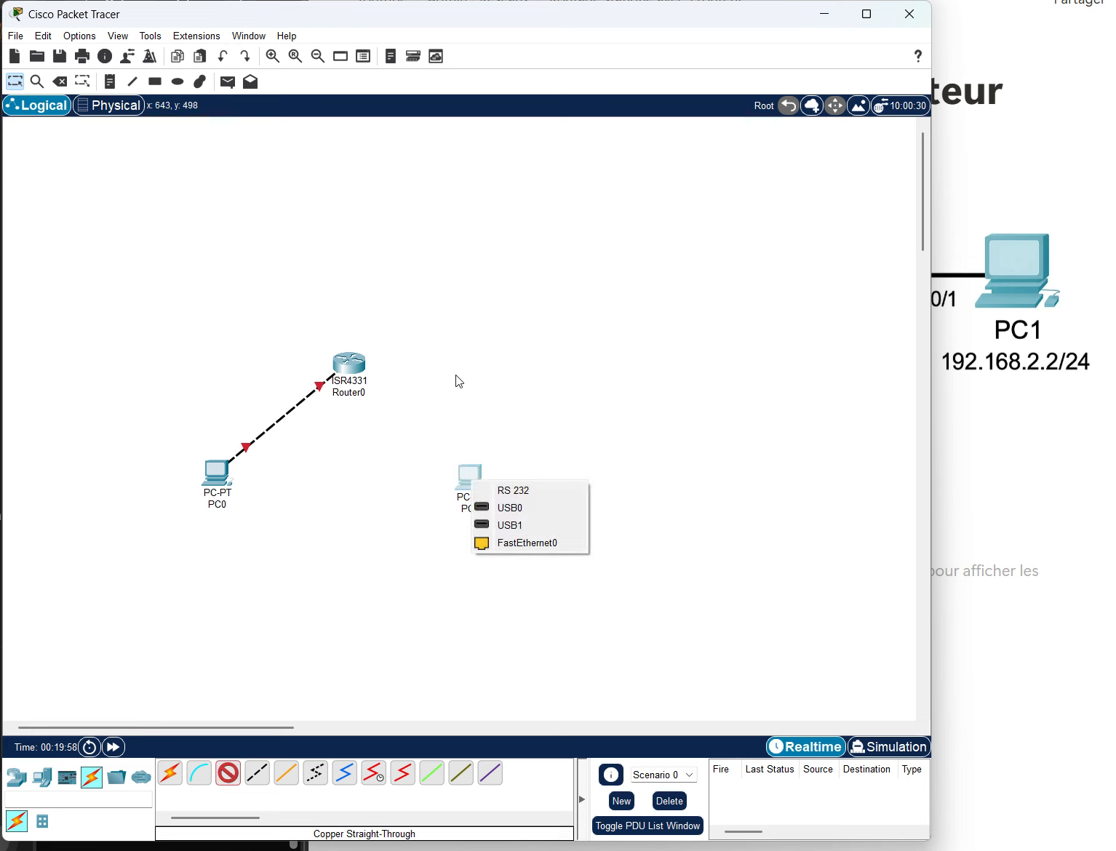
{"action": "left_click", "coordinate": [284, 665]}
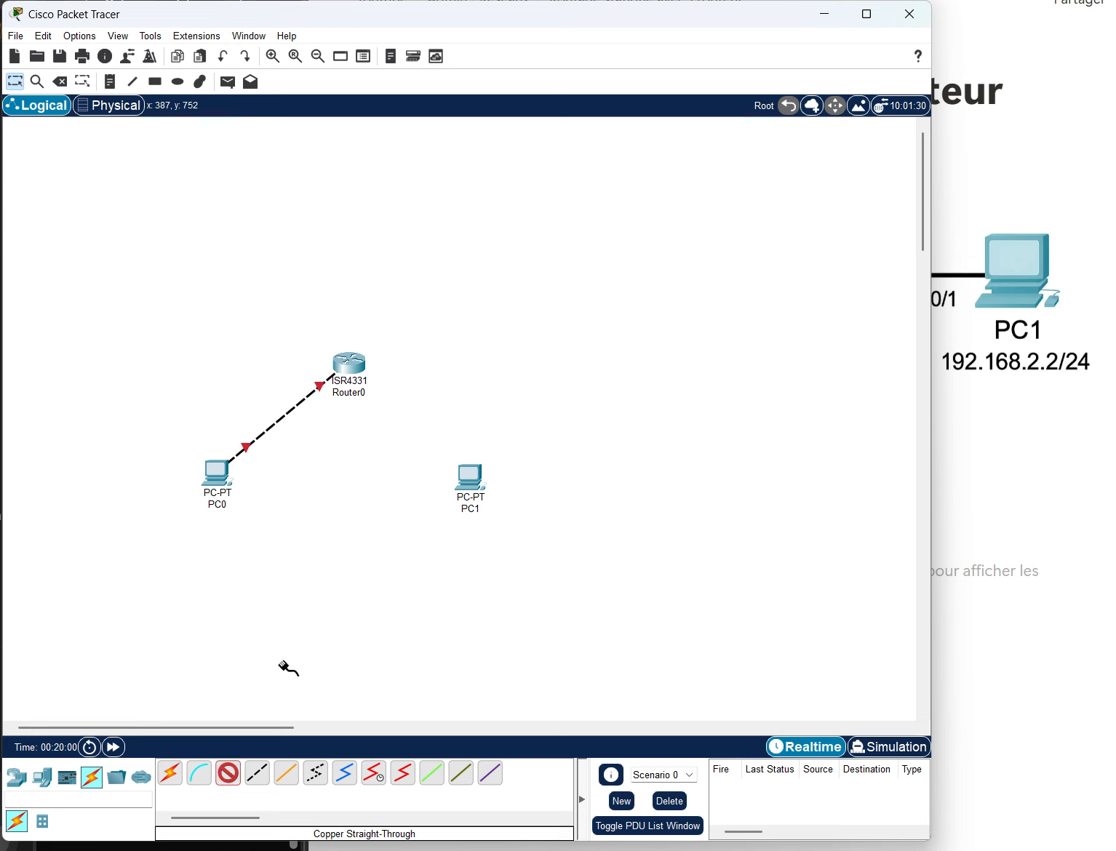
- Delete the automatically chosen cable between PC0 and Router0
{"action": "left_click", "coordinate": [59, 82]}
{"action": "left_click", "coordinate": [280, 419]}
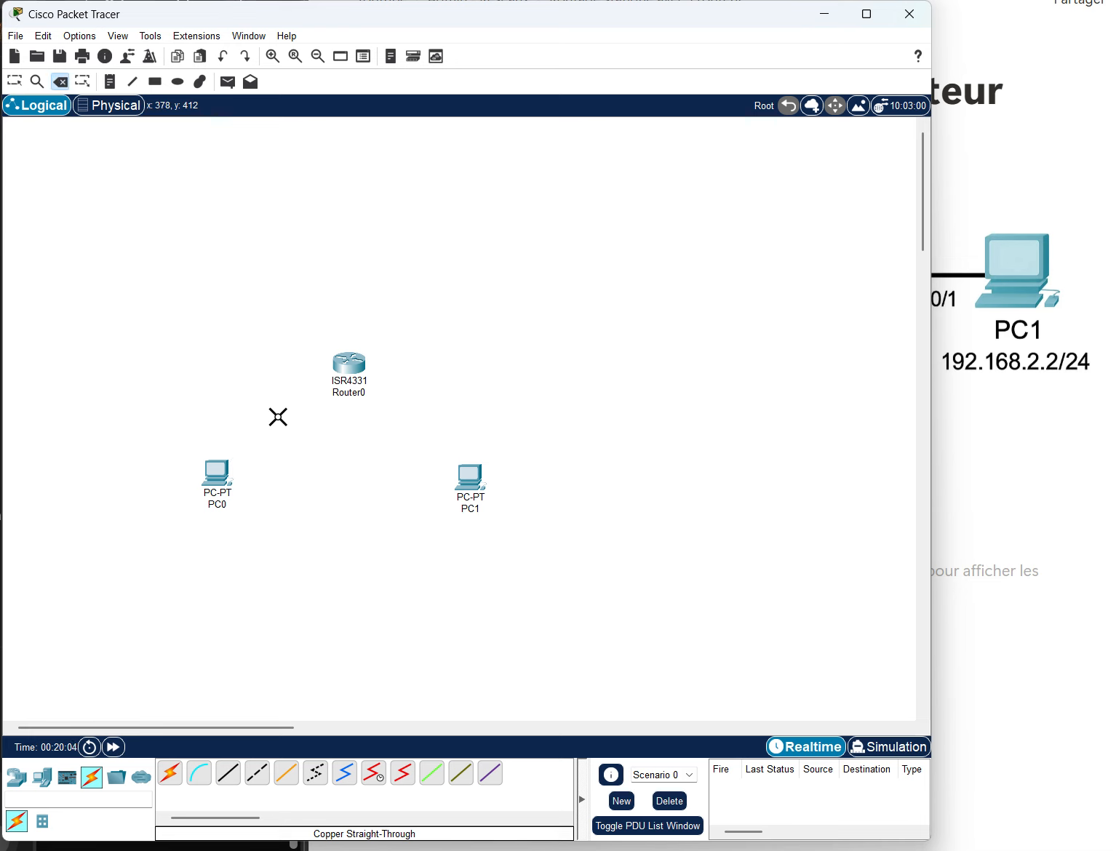
- Connect PC0's FastEthernet0 port to Router0's GigabitEthernet0/0/0 port with a copper straight-through cable
{"action": "left_click", "coordinate": [228, 772]}
{"action": "left_click", "coordinate": [211, 480]}
{"action": "left_click", "coordinate": [271, 540]}
{"action": "left_click", "coordinate": [344, 370]}
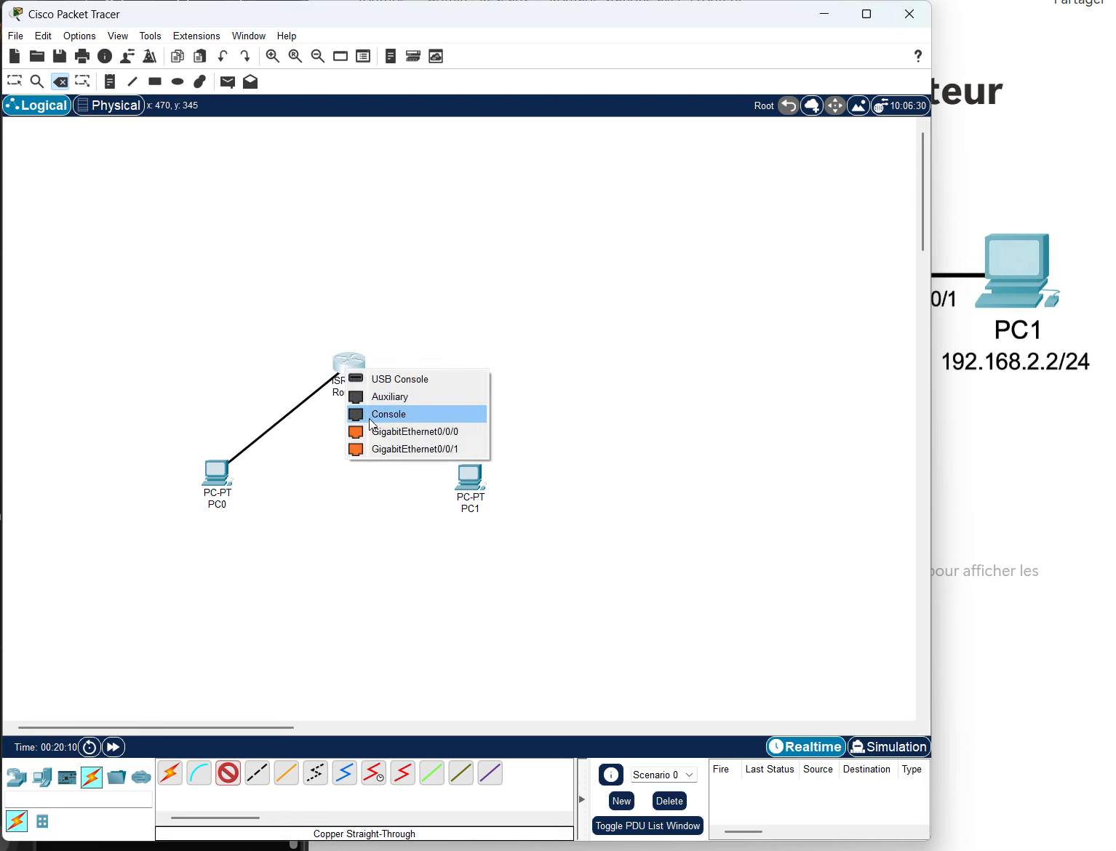
{"action": "left_click", "coordinate": [409, 437]}
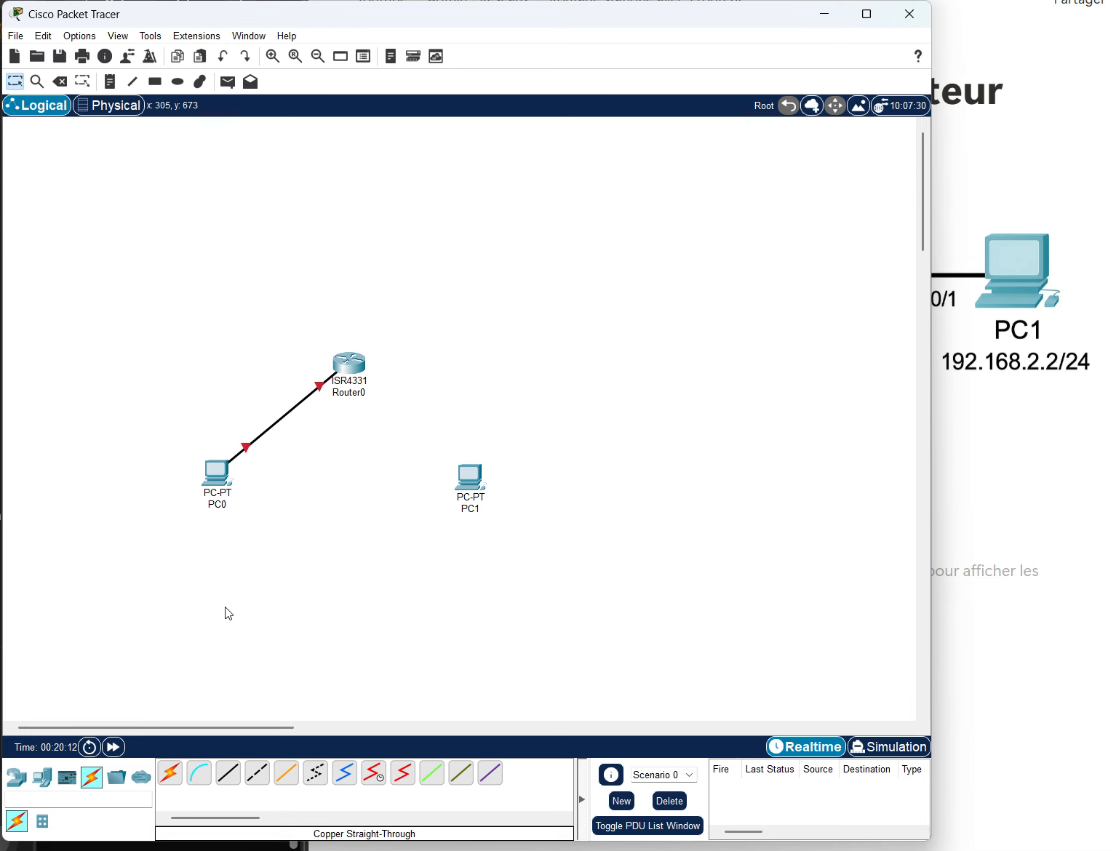
- Connect PC1's FastEthernet0 port to Router0's GigabitEthernet0/0/1 port with a copper straight-through cable
{"action": "left_click", "coordinate": [227, 777]}
{"action": "left_click", "coordinate": [471, 466]}
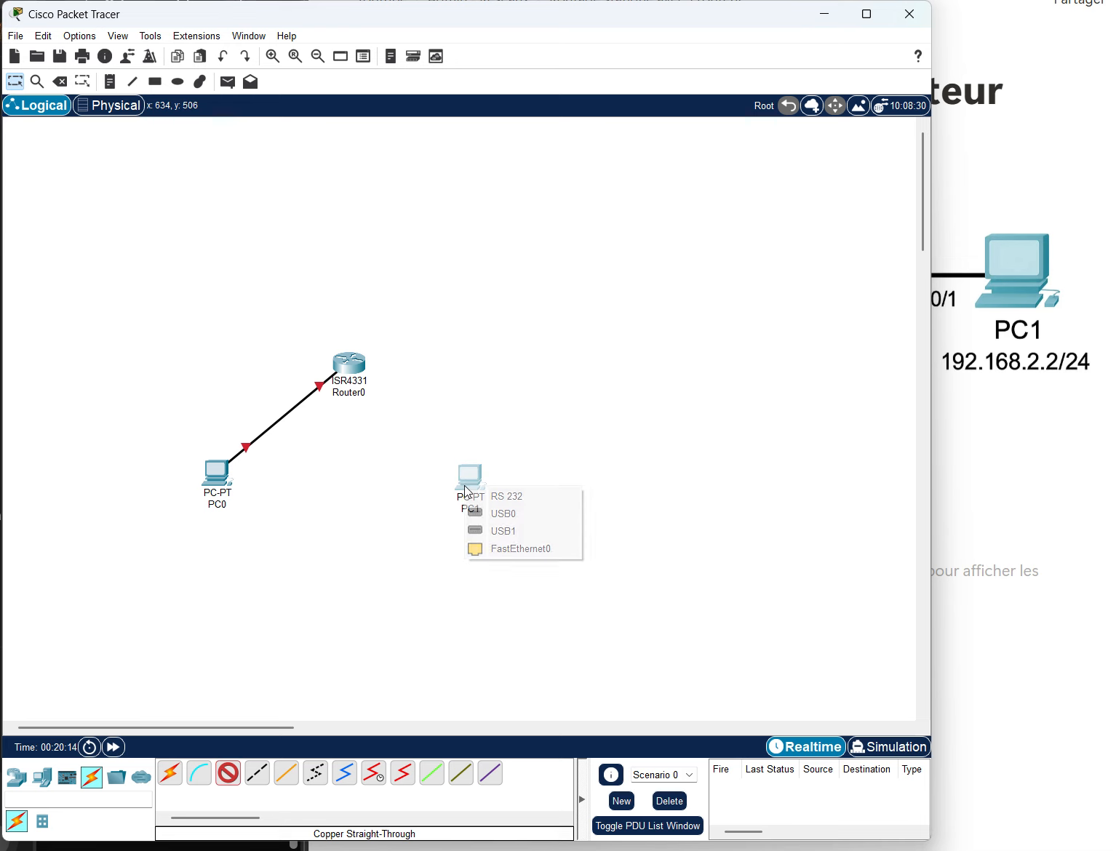
{"action": "left_click", "coordinate": [502, 548]}
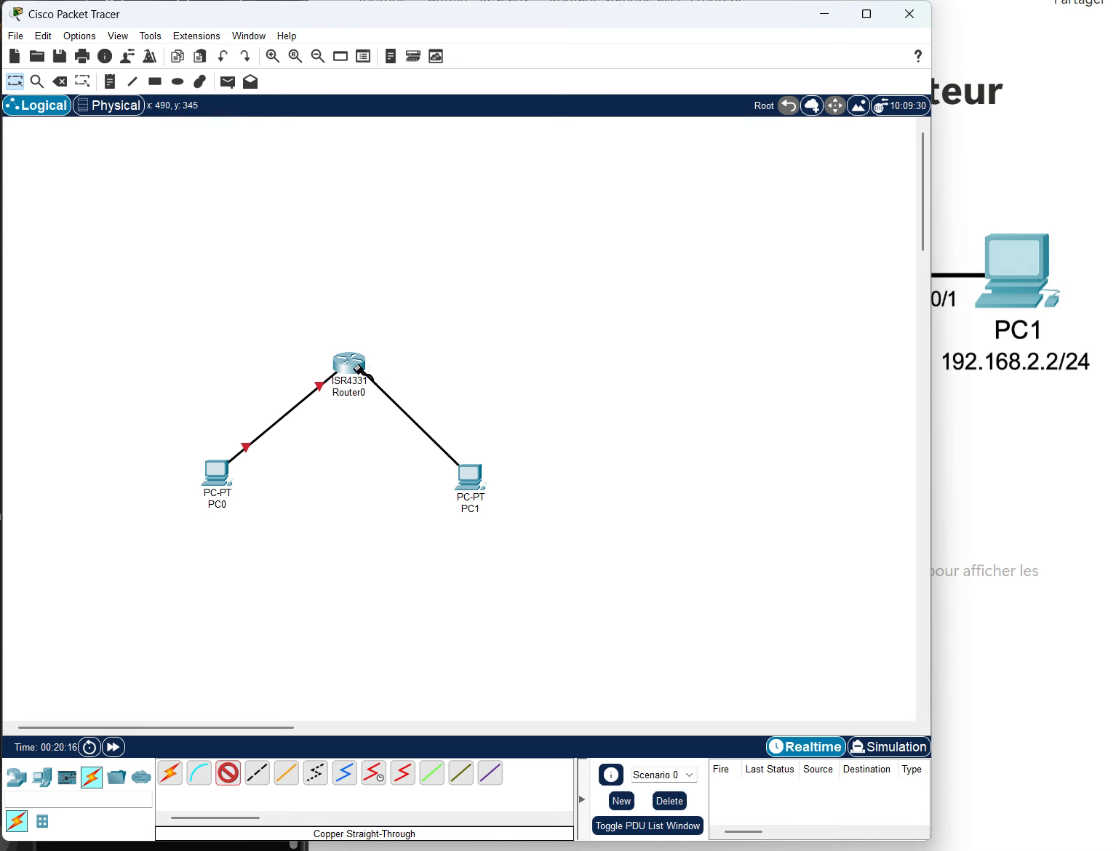
{"action": "left_click", "coordinate": [347, 363]}
{"action": "left_click", "coordinate": [422, 430]}
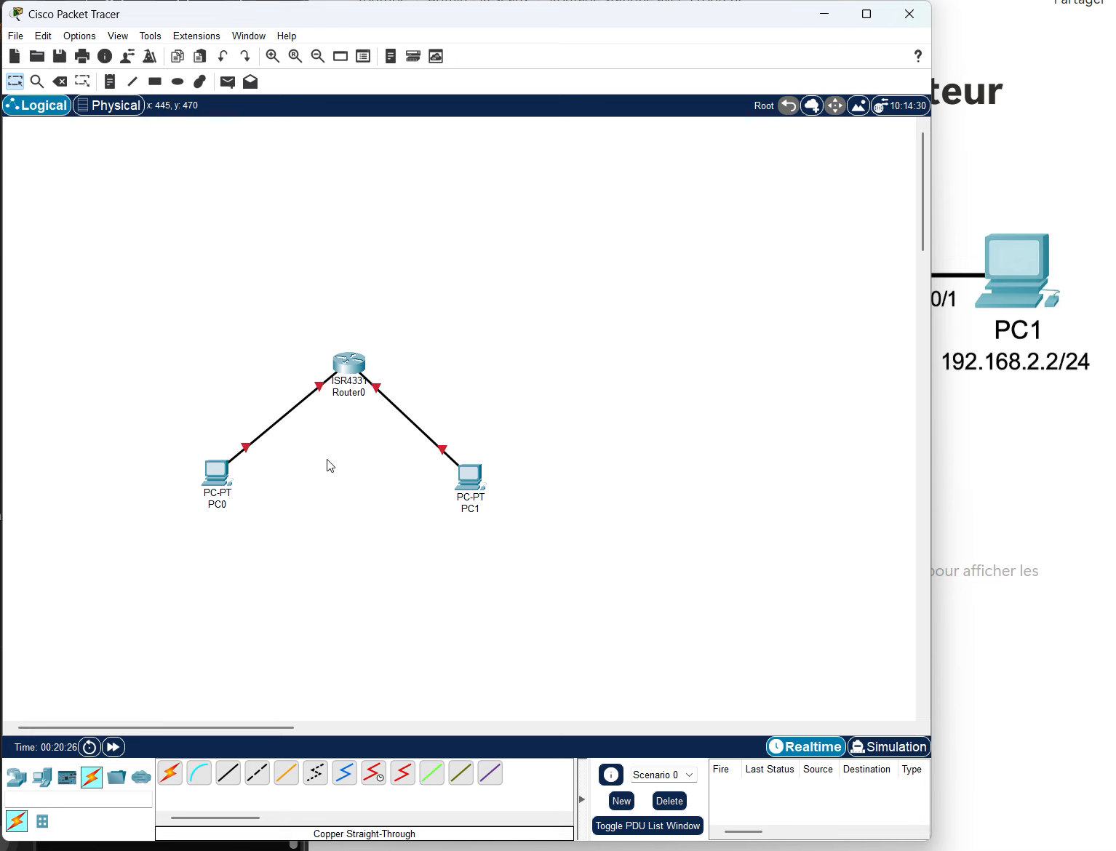
- Reopen Router0's command-line interface and list the interfaces again with do sh ip int br
{"action": "mouse_move", "coordinate": [333, 387]}
{"action": "left_click", "coordinate": [348, 363]}
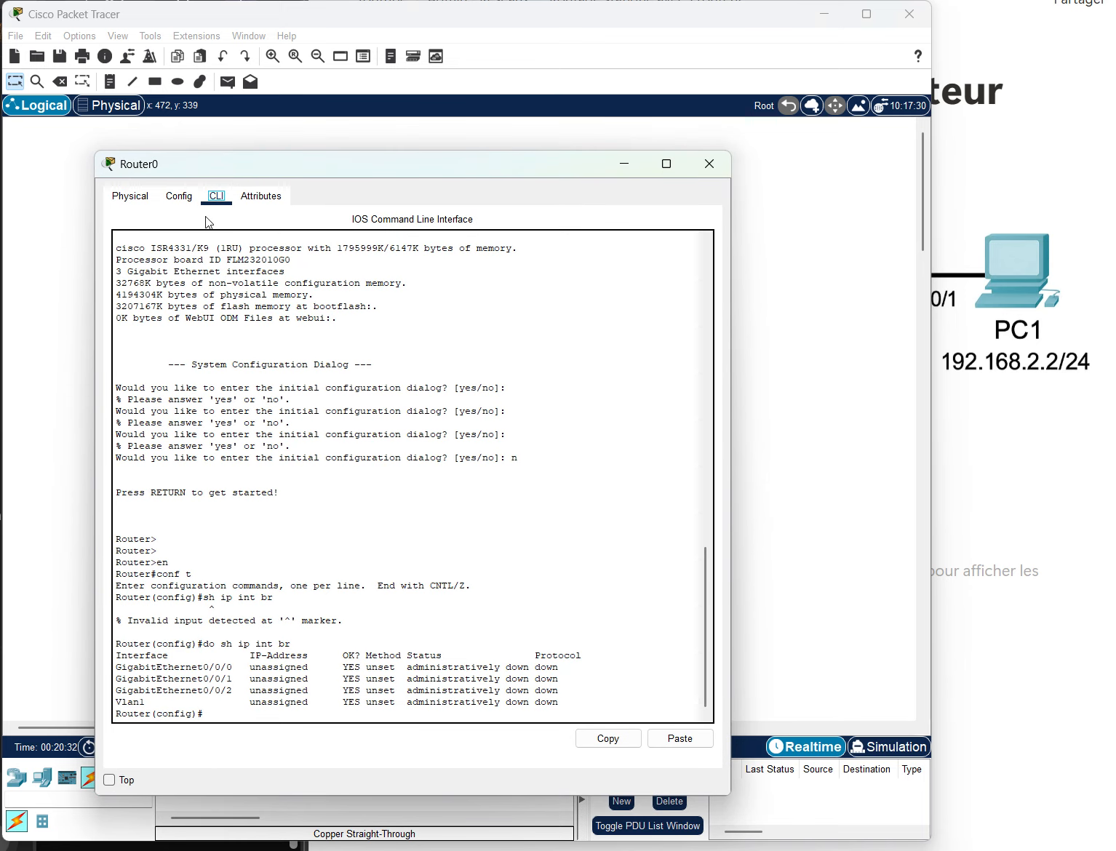
{"action": "left_click_drag", "start_coordinate": [386, 163], "coordinate": [554, 0]}
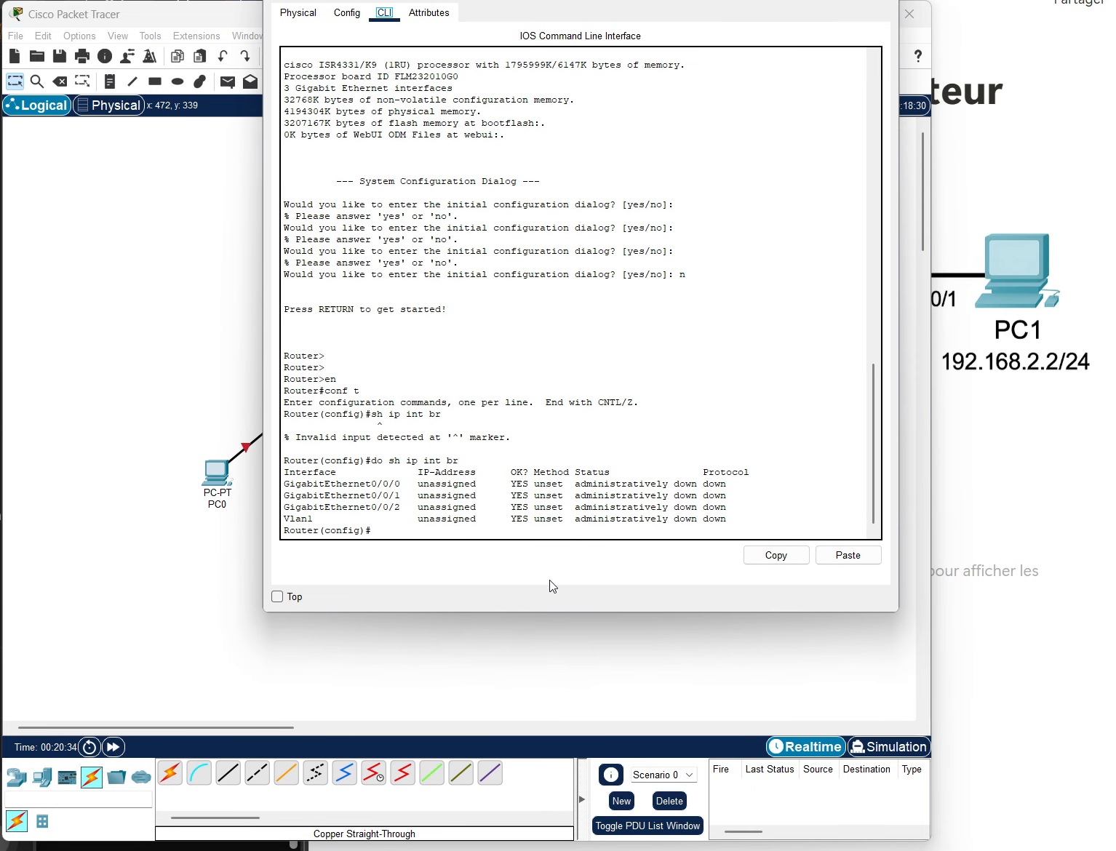
{"action": "left_click", "coordinate": [422, 531]}
{"action": "key", "text": "Return"}
{"action": "key", "text": "Return"}
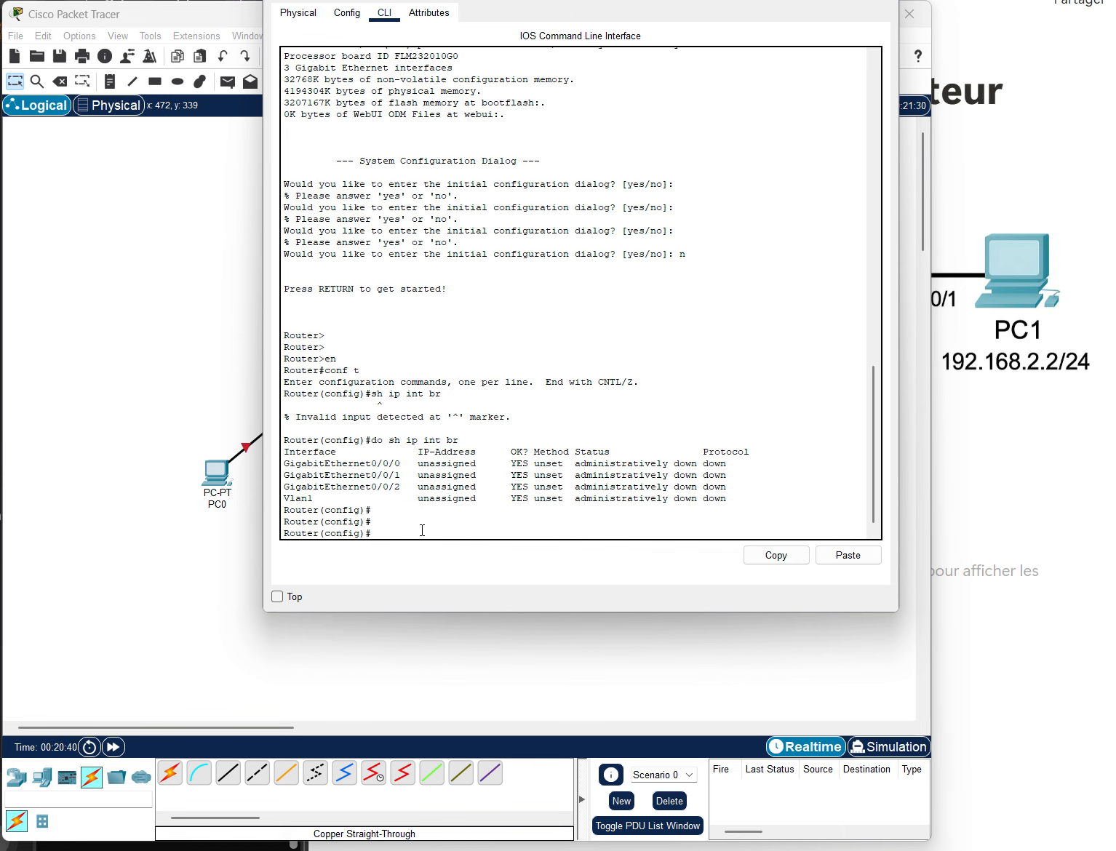
{"action": "type", "text": "do sh ip int br"}
{"action": "key", "text": "Return"}
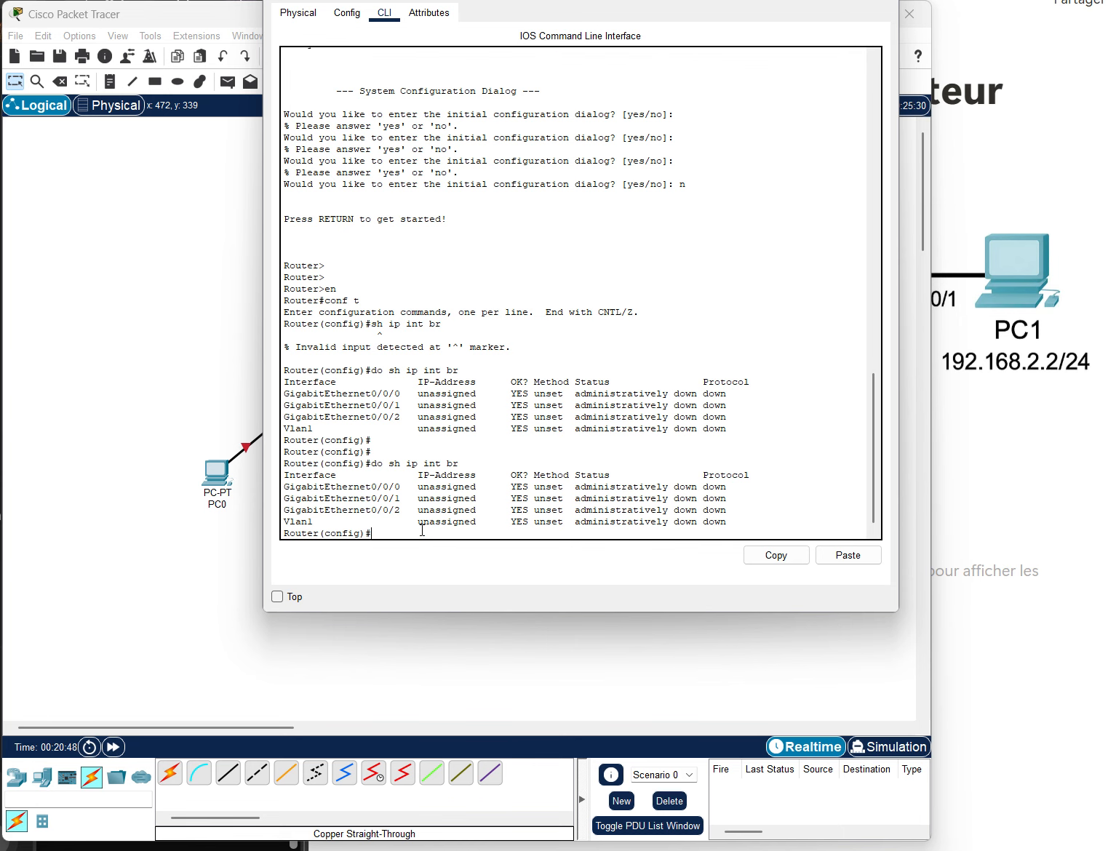
- Enter interface configuration for GigabitEthernet 0/0/0 and begin an ip add command with address 192.168.1.1
{"action": "type", "text": "int G"}
{"action": "key", "text": "Tab"}
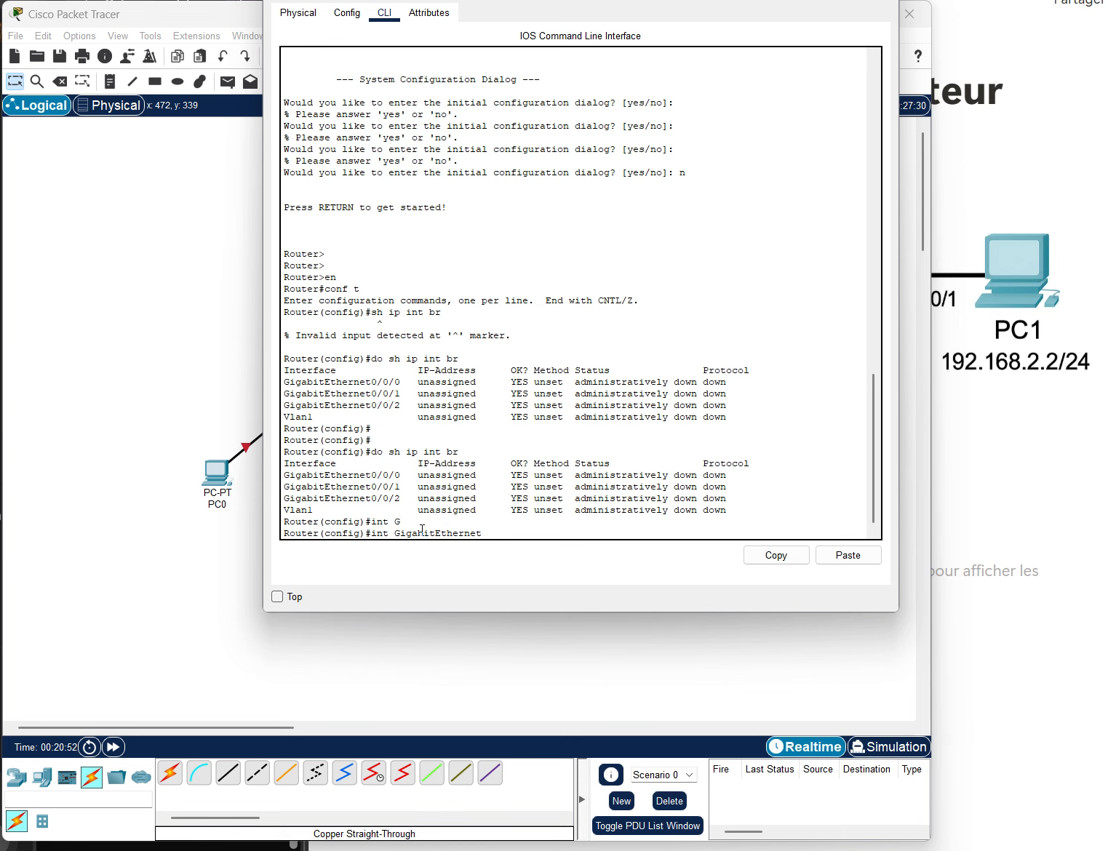
{"action": "type", "text": "0/0/0"}
{"action": "key", "text": "Return"}
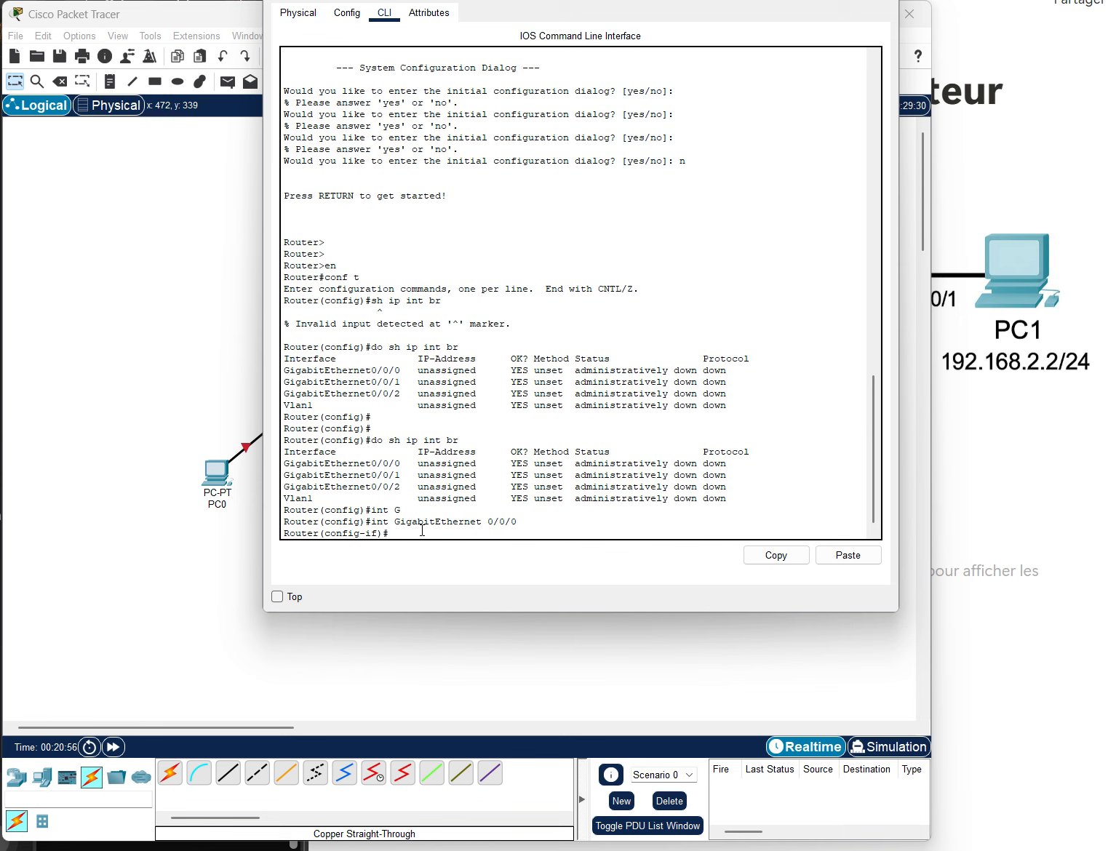
{"action": "type", "text": "ip add 192.168.0."}
{"action": "key", "text": "BackSpace"}
{"action": "type", "text": "1.1"}
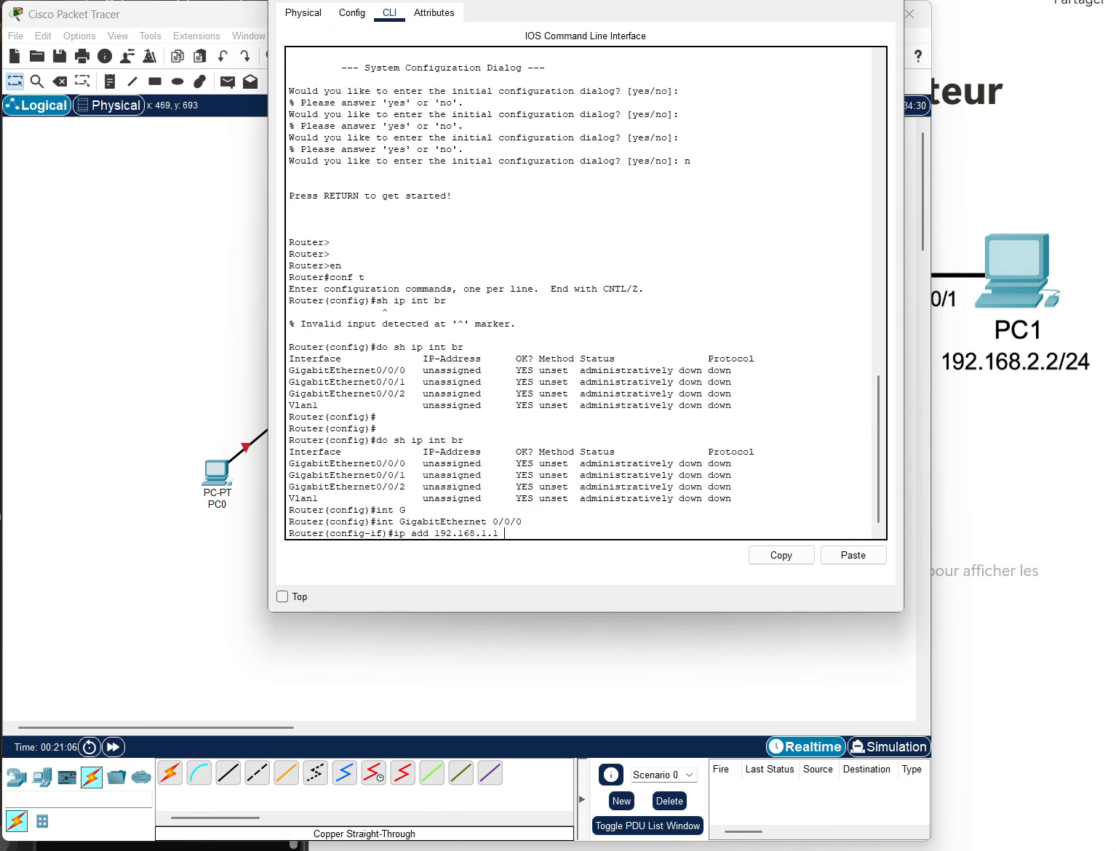
- Examine PC0's default gateway and IPv4 address in its ipconfig output, and return to the Router0 window
{"action": "left_click_drag", "start_coordinate": [469, 2], "coordinate": [648, 74]}
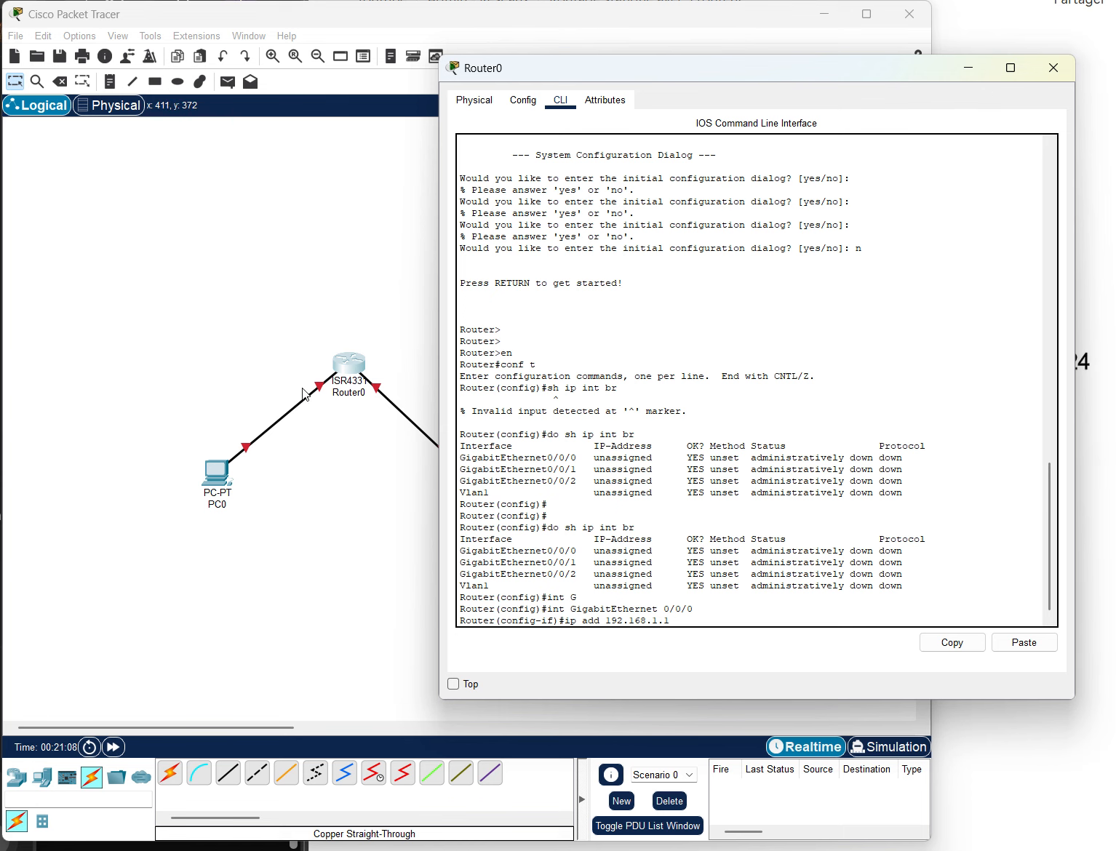
{"action": "left_click", "coordinate": [226, 495]}
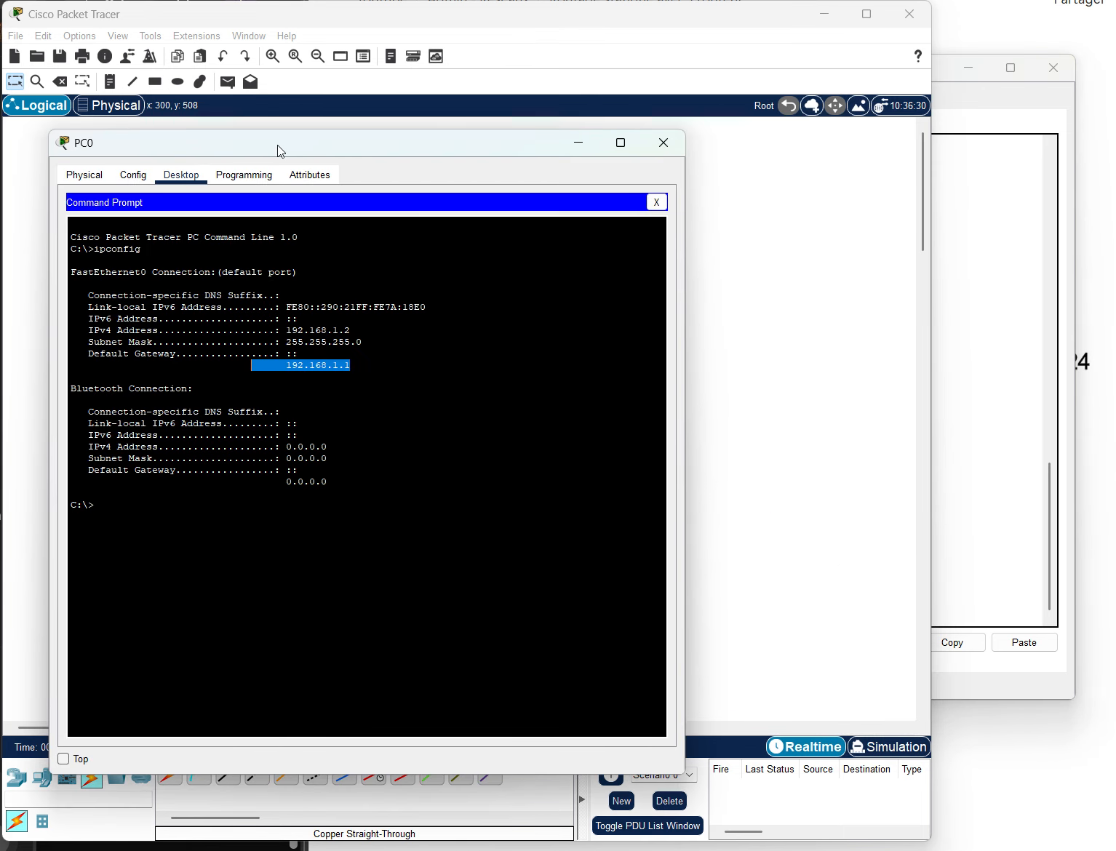
{"action": "left_click_drag", "start_coordinate": [277, 145], "coordinate": [128, 145]}
{"action": "left_click", "coordinate": [113, 366]}
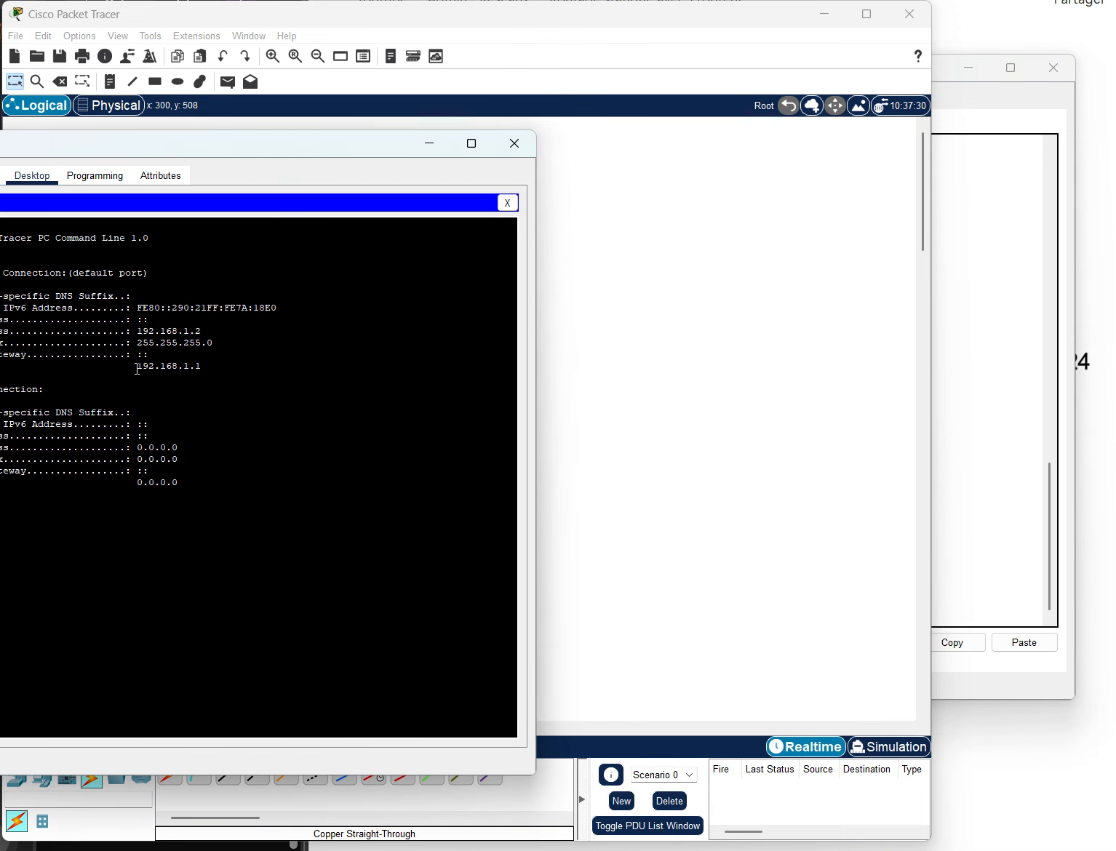
{"action": "left_click_drag", "start_coordinate": [125, 366], "coordinate": [218, 366]}
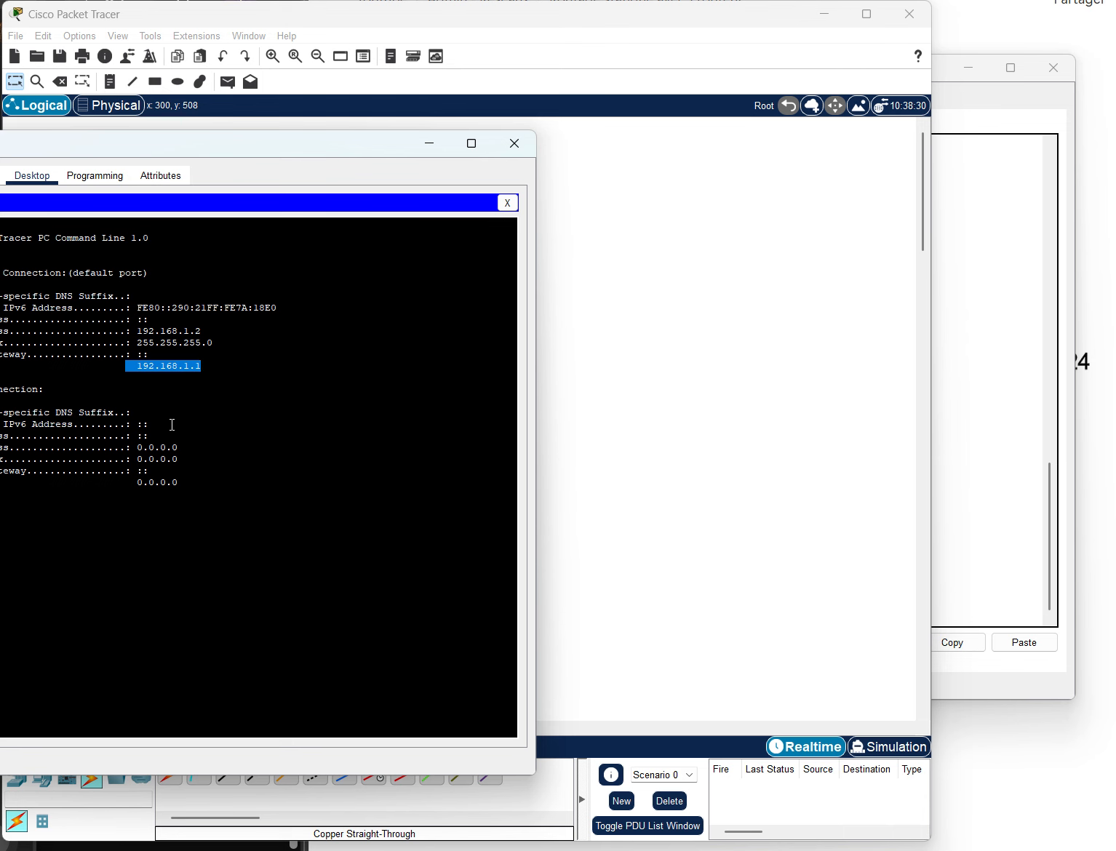
{"action": "left_click", "coordinate": [592, 426]}
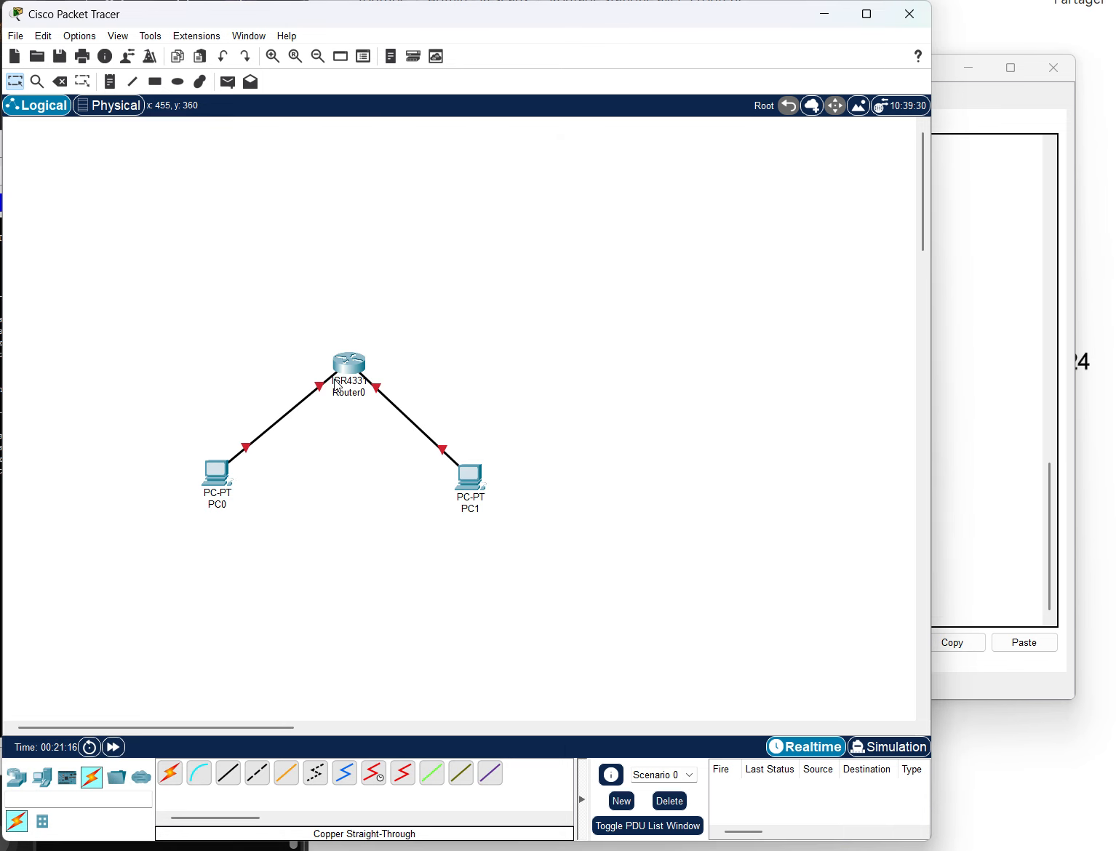
{"action": "left_click", "coordinate": [1, 432]}
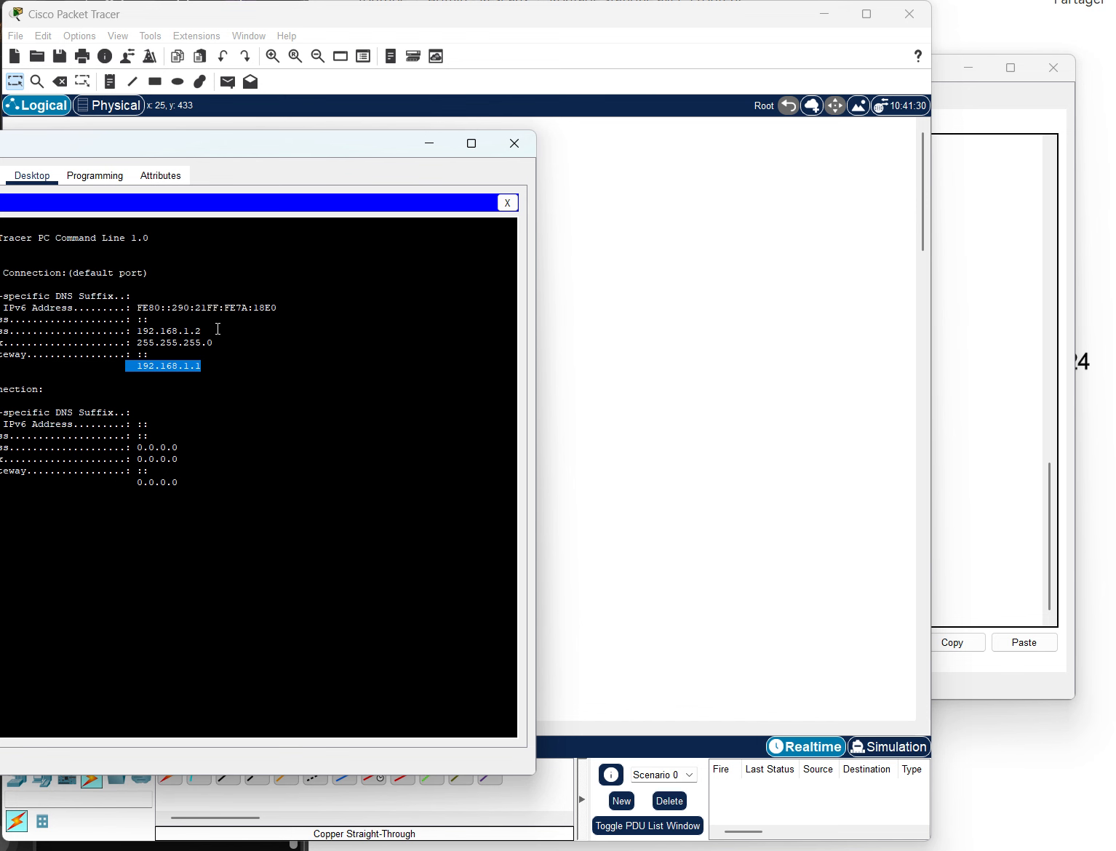
{"action": "left_click_drag", "start_coordinate": [202, 331], "coordinate": [137, 321]}
{"action": "left_click", "coordinate": [935, 366]}
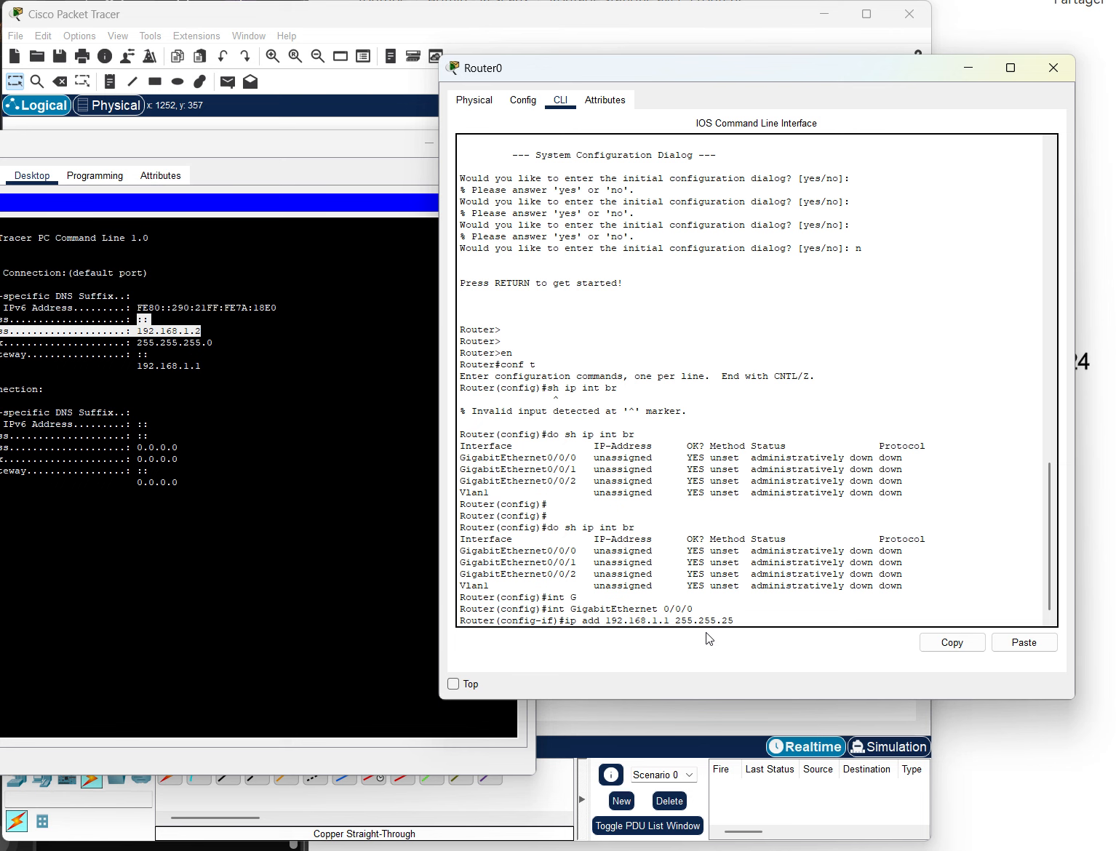
- Complete the GigabitEthernet 0/0/0 address command with mask 255.255.255.0 and enable the interface with no sh
{"action": "type", "text": "5.0"}
{"action": "key", "text": "Return"}
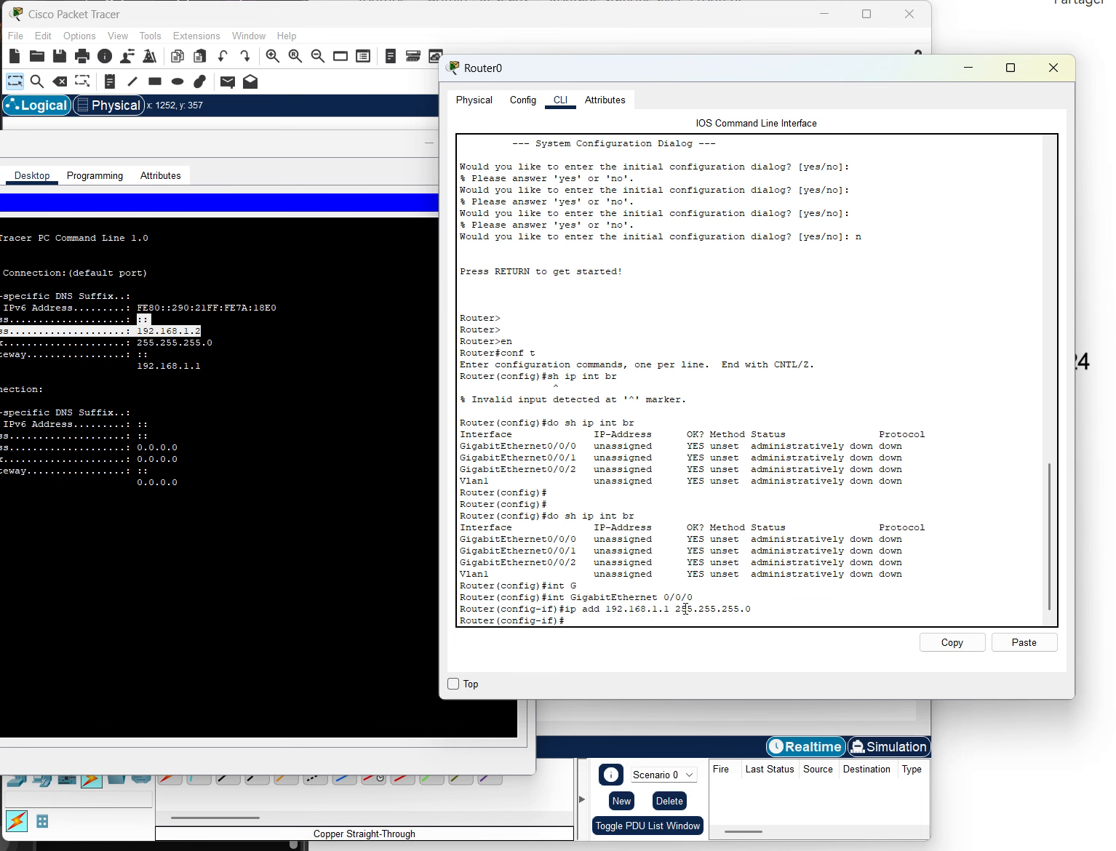
{"action": "left_click_drag", "start_coordinate": [908, 540], "coordinate": [906, 542]}
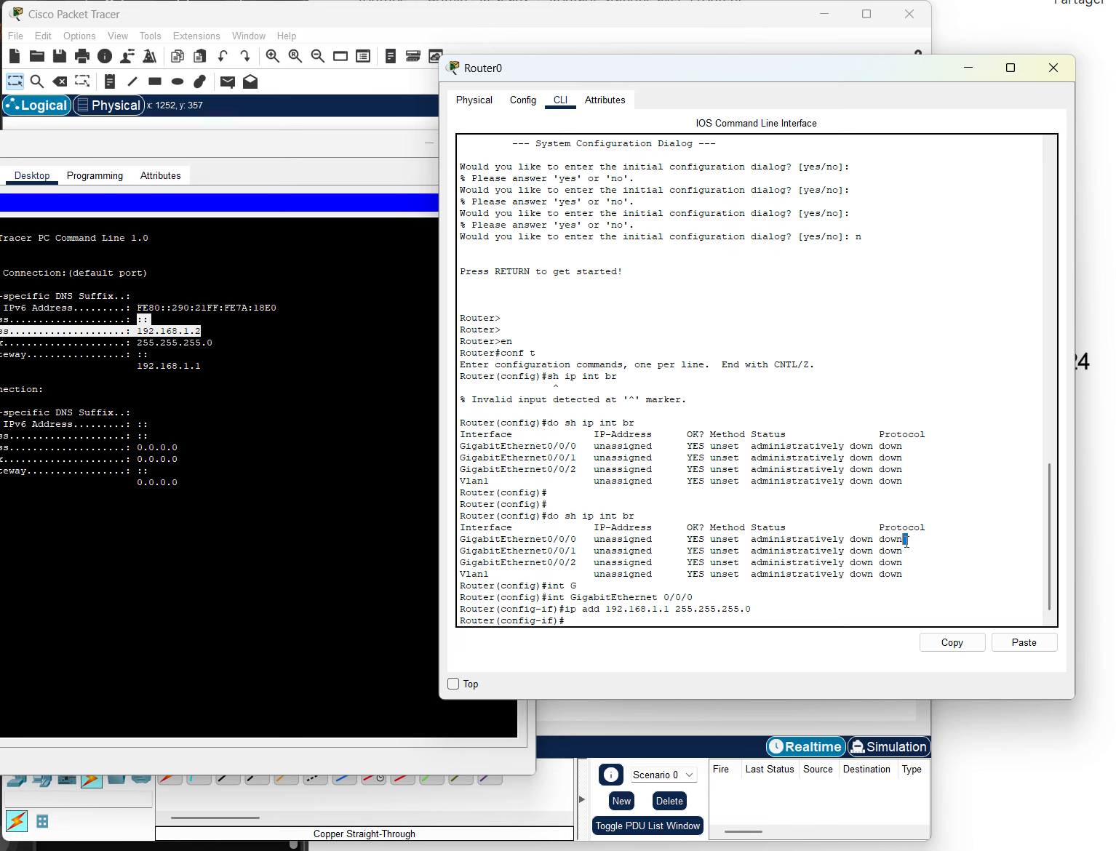
{"action": "left_click", "coordinate": [624, 623]}
{"action": "type", "text": "no sh"}
{"action": "key", "text": "Return"}
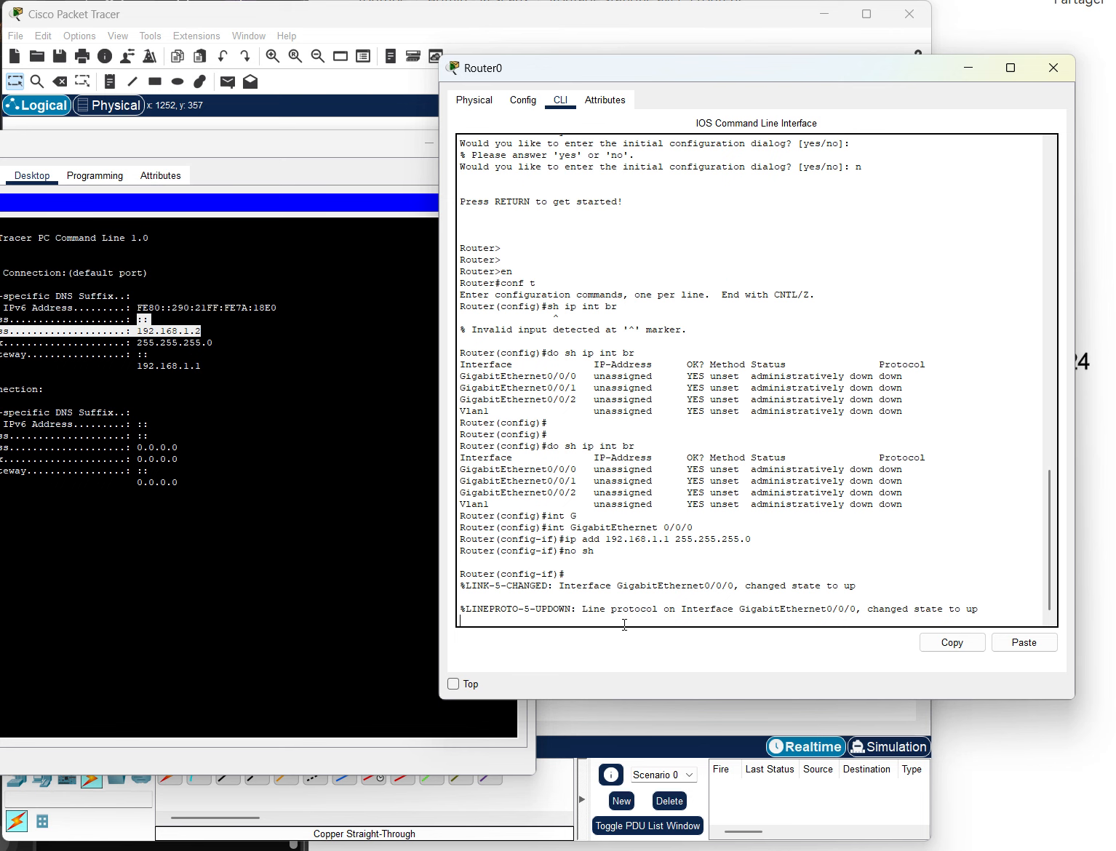
- List Router0's interfaces with do sh ip int br and check GigabitEthernet 0/0/0's address, status and topology link
{"action": "key", "text": "Return"}
{"action": "key", "text": "Up"}
{"action": "key", "text": "Up"}
{"action": "key", "text": "Up"}
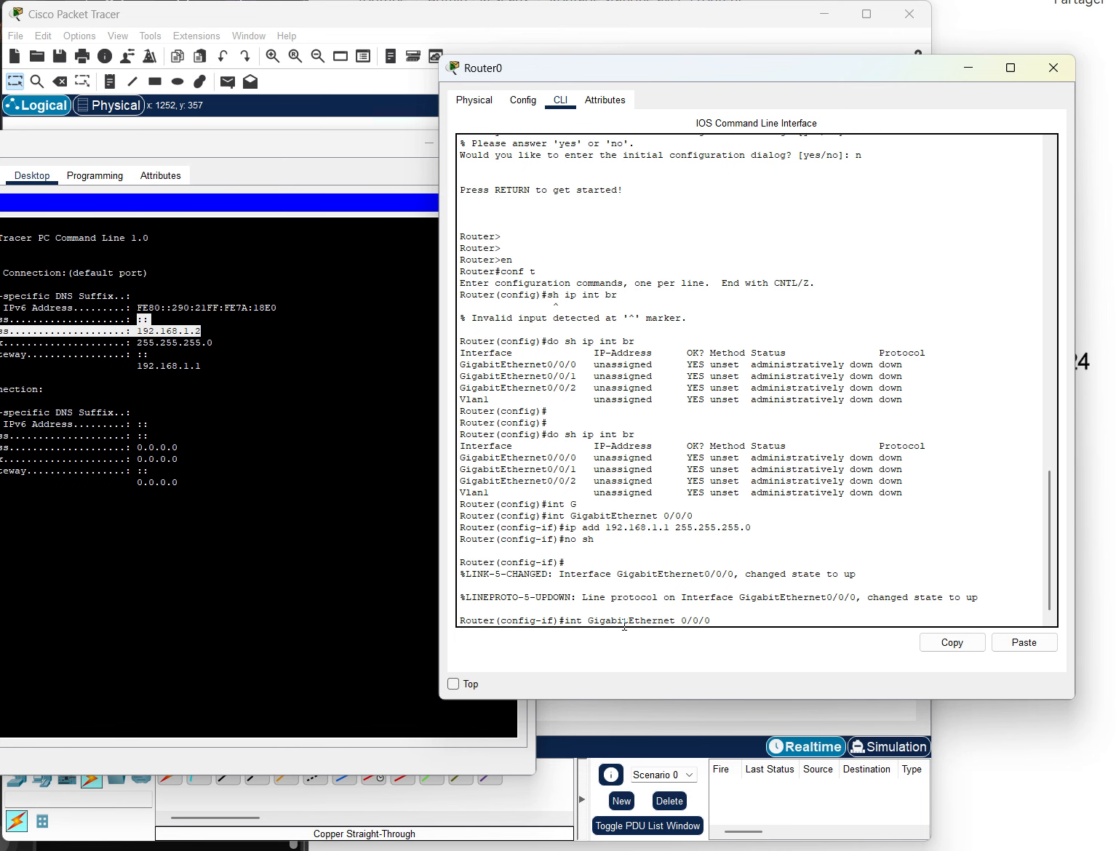
{"action": "key", "text": "Up"}
{"action": "key", "text": "Return"}
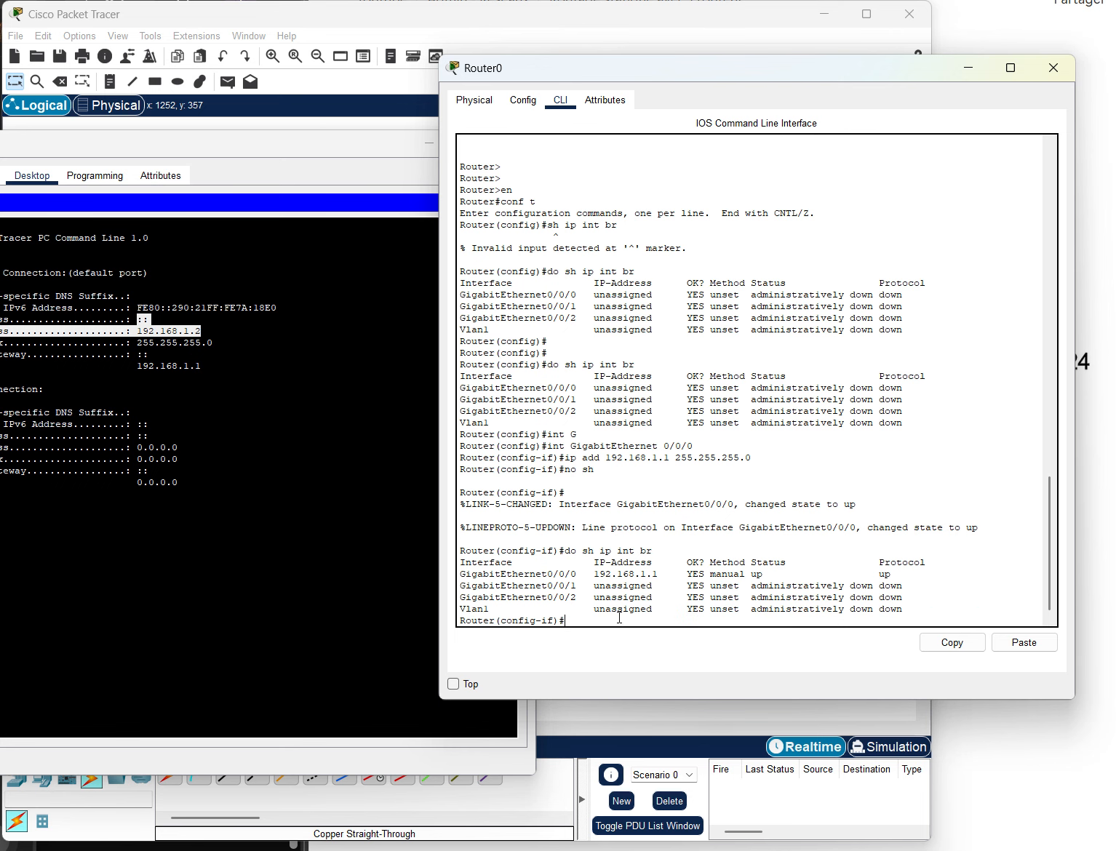
{"action": "left_click_drag", "start_coordinate": [460, 575], "coordinate": [658, 575]}
{"action": "left_click_drag", "start_coordinate": [907, 575], "coordinate": [733, 563]}
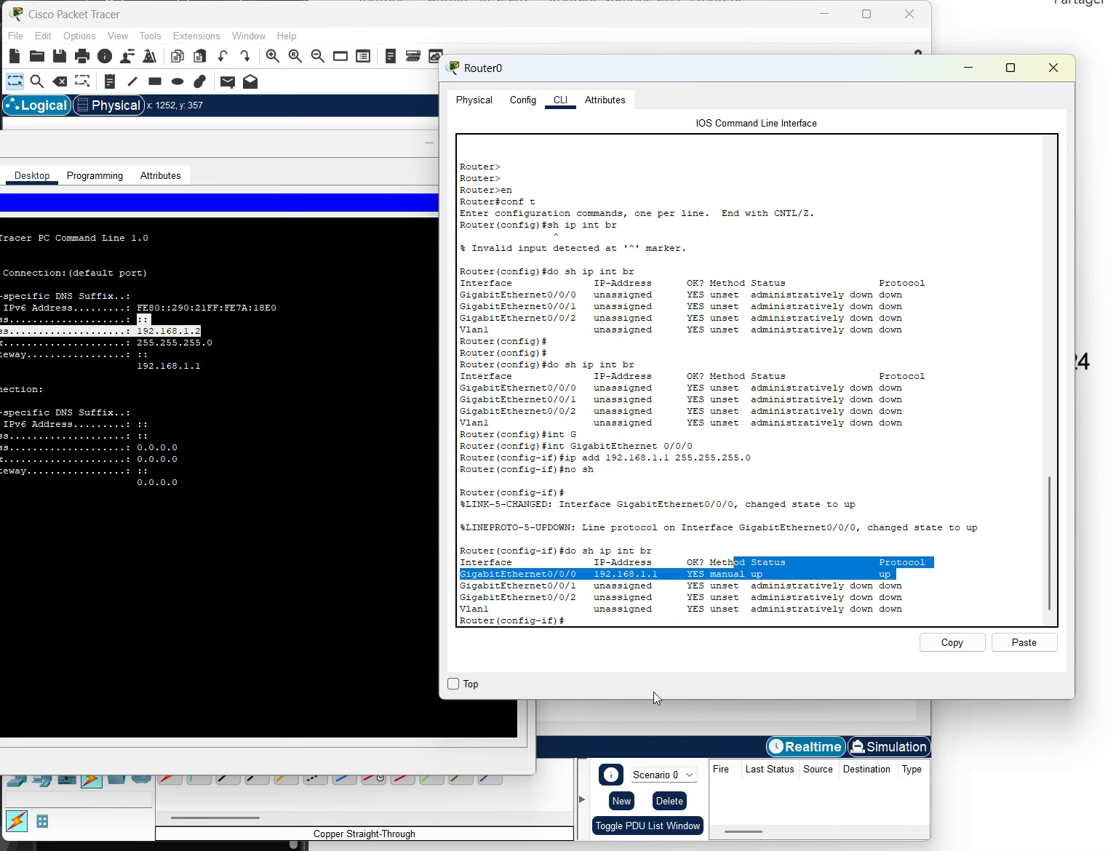
{"action": "left_click", "coordinate": [315, 12]}
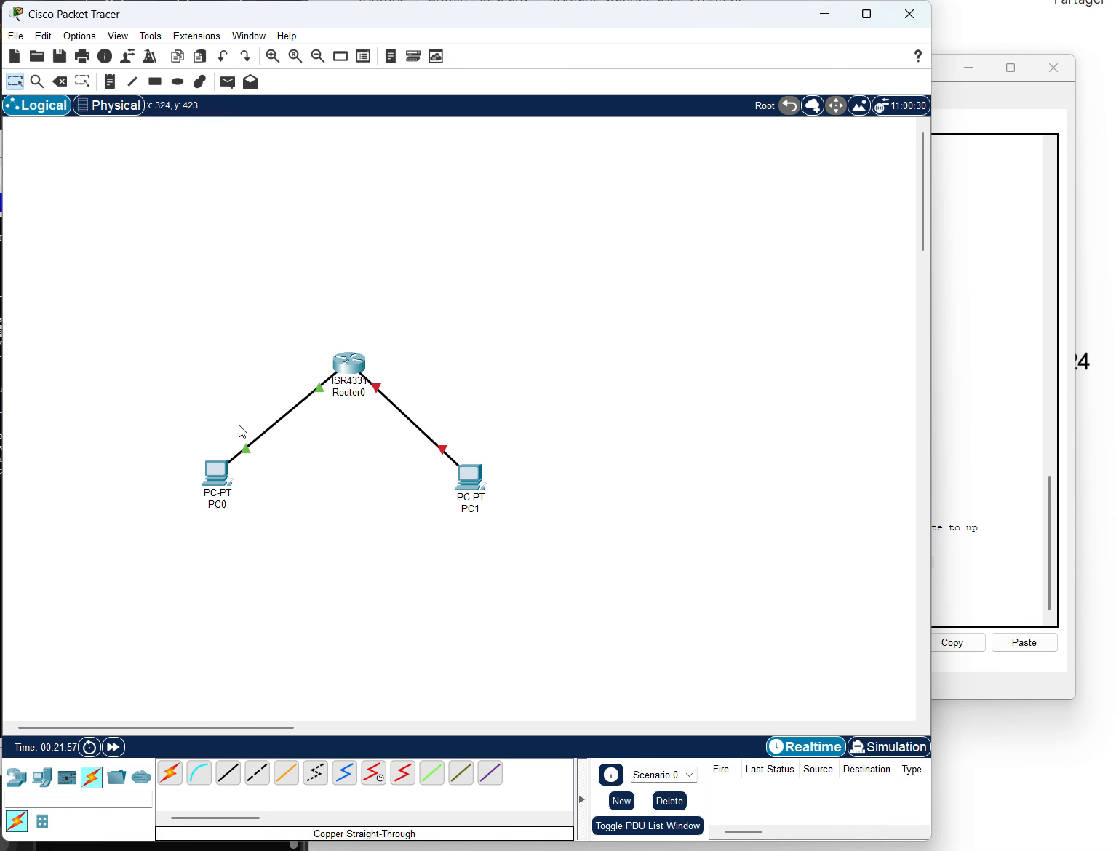
{"action": "left_click", "coordinate": [995, 431]}
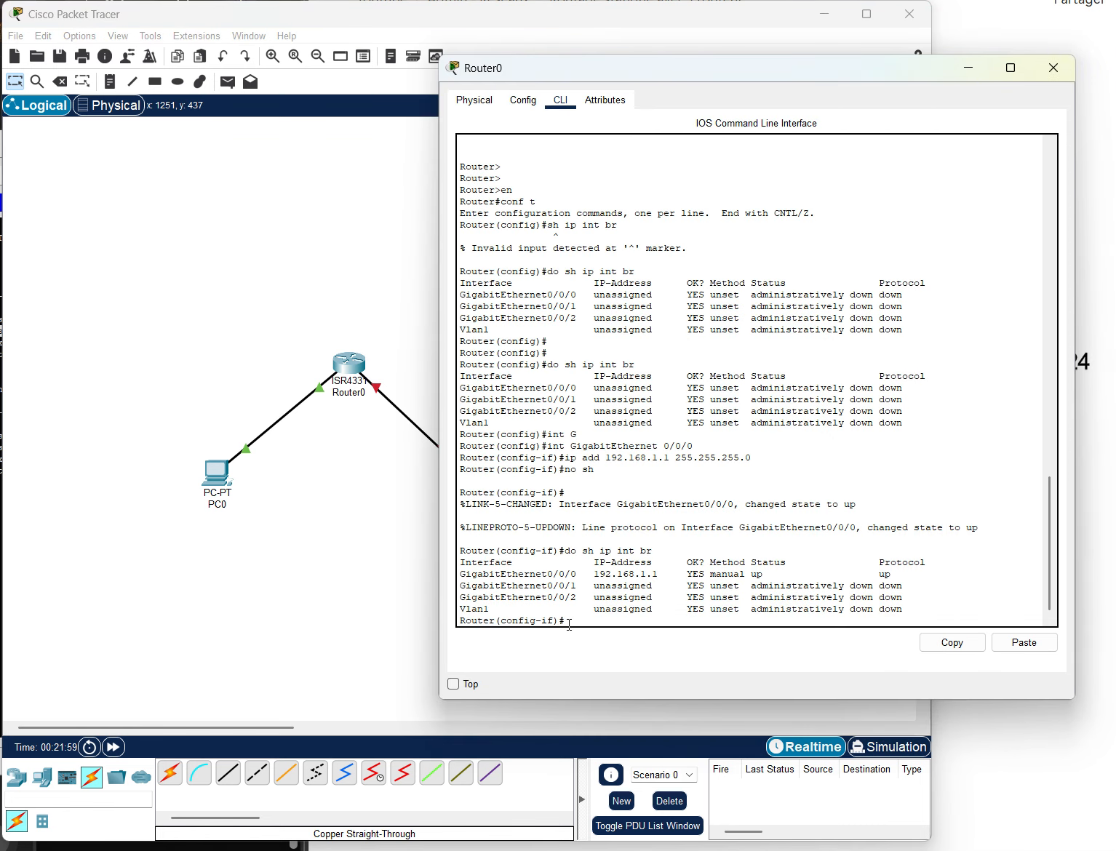
- Ping PC0 from Router0's interface configuration mode with do ping 192.168.1.2 and examine the success rate
{"action": "left_click", "coordinate": [591, 620]}
{"action": "type", "text": "do ping"}
{"action": "left_click_drag", "start_coordinate": [564, 620], "coordinate": [459, 628]}
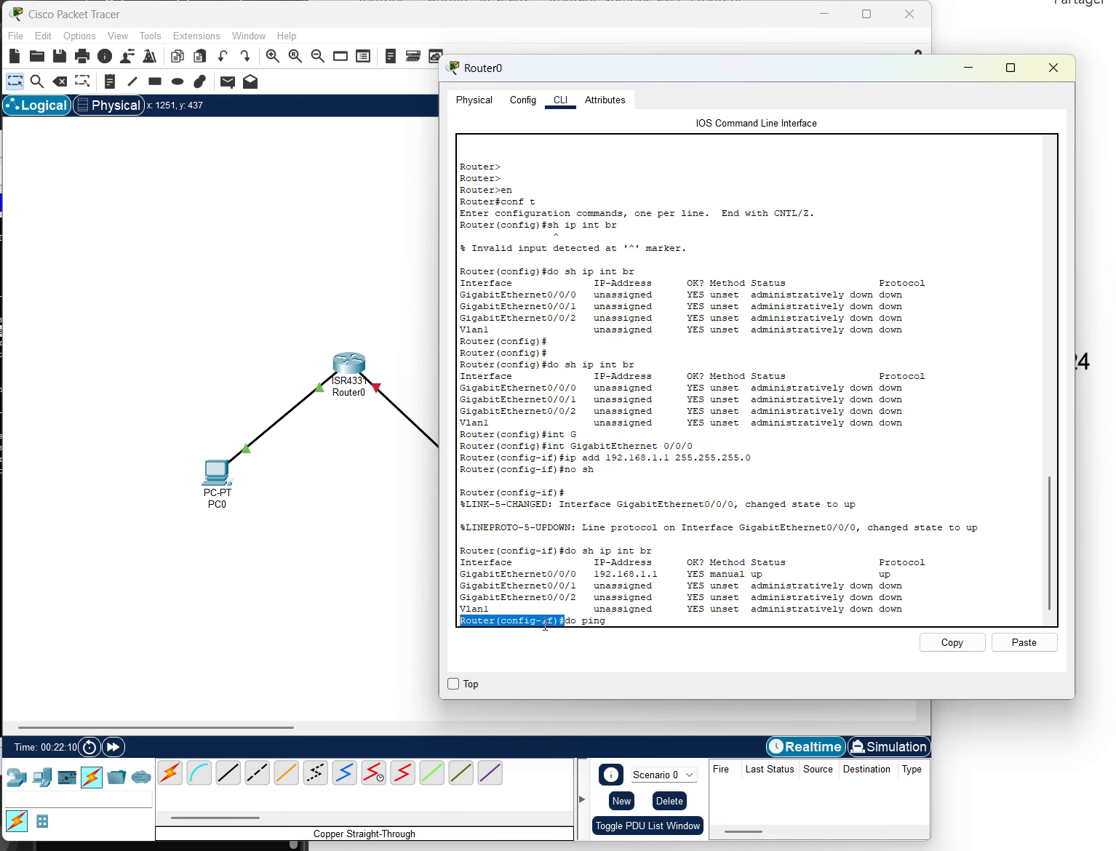
{"action": "left_click", "coordinate": [585, 620]}
{"action": "mouse_move", "coordinate": [577, 619]}
{"action": "left_mouse_down"}
{"action": "mouse_move", "coordinate": [539, 620]}
{"action": "mouse_move", "coordinate": [560, 618]}
{"action": "left_mouse_up"}
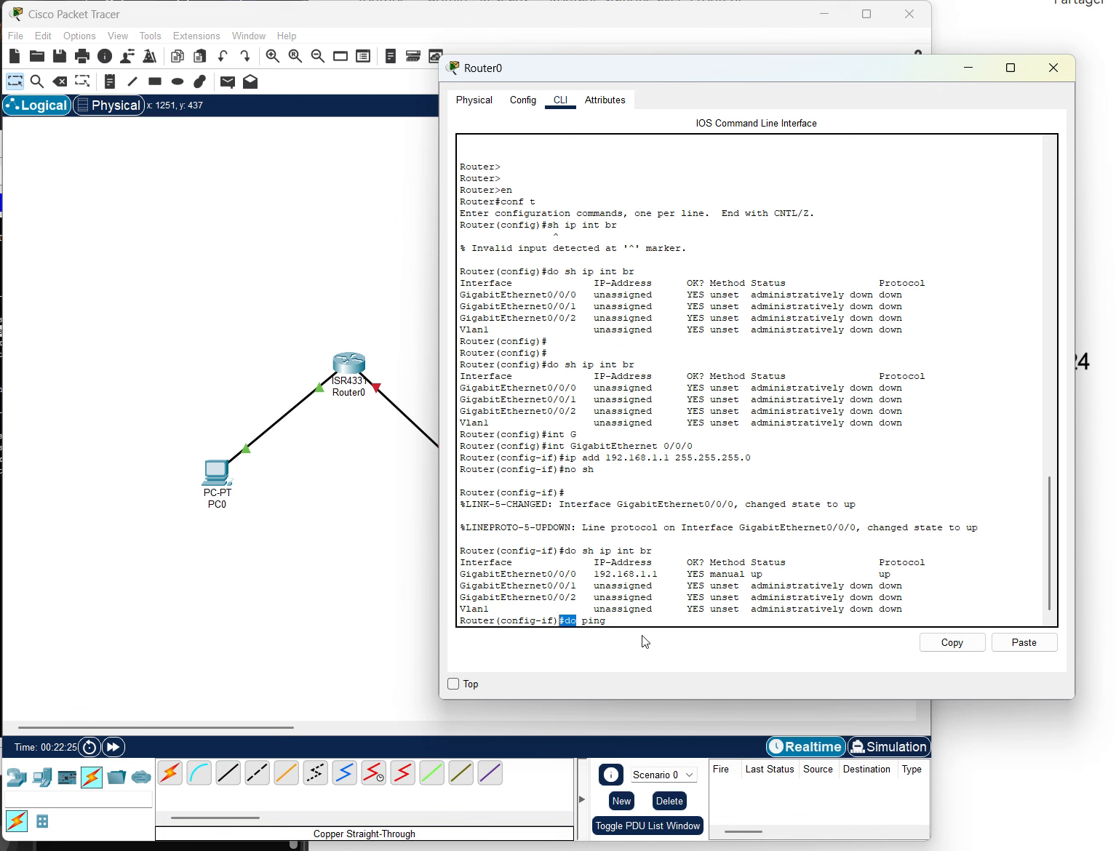
{"action": "left_click", "coordinate": [617, 619]}
{"action": "type", "text": "192.168.1.2"}
{"action": "key", "text": "Return"}
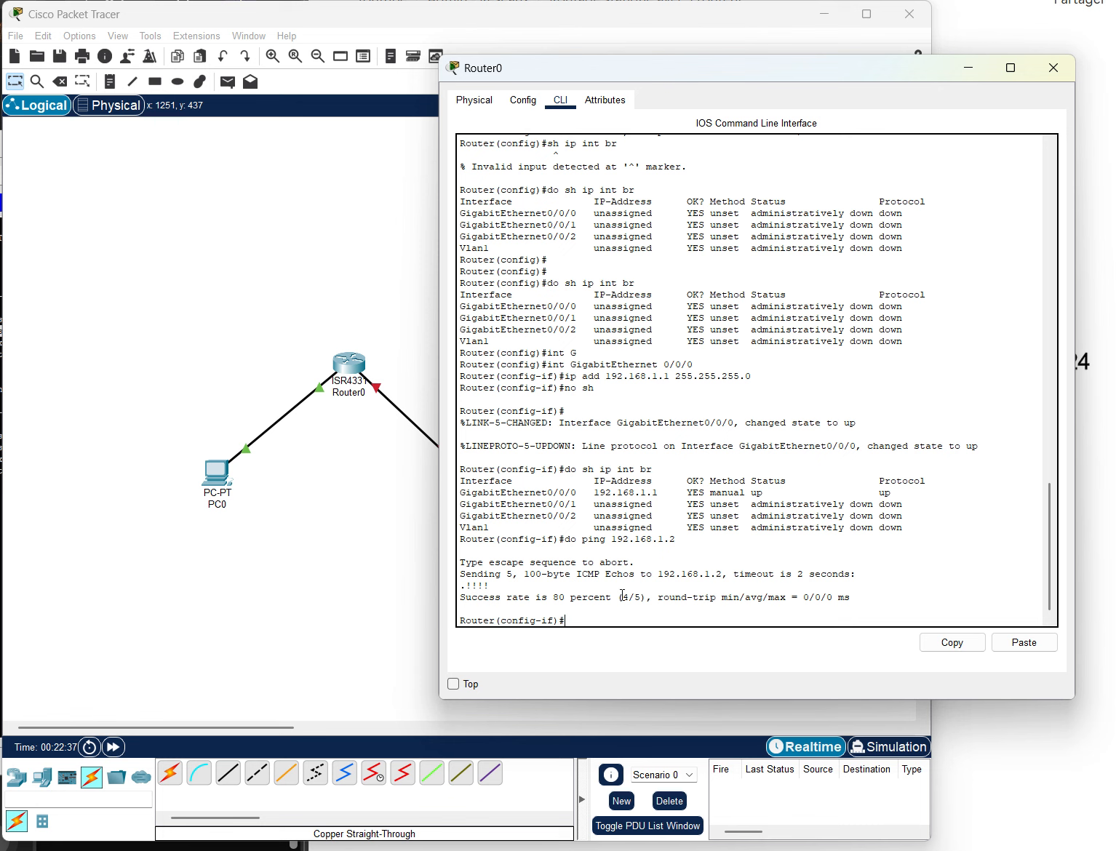
{"action": "left_click_drag", "start_coordinate": [612, 597], "coordinate": [695, 597]}
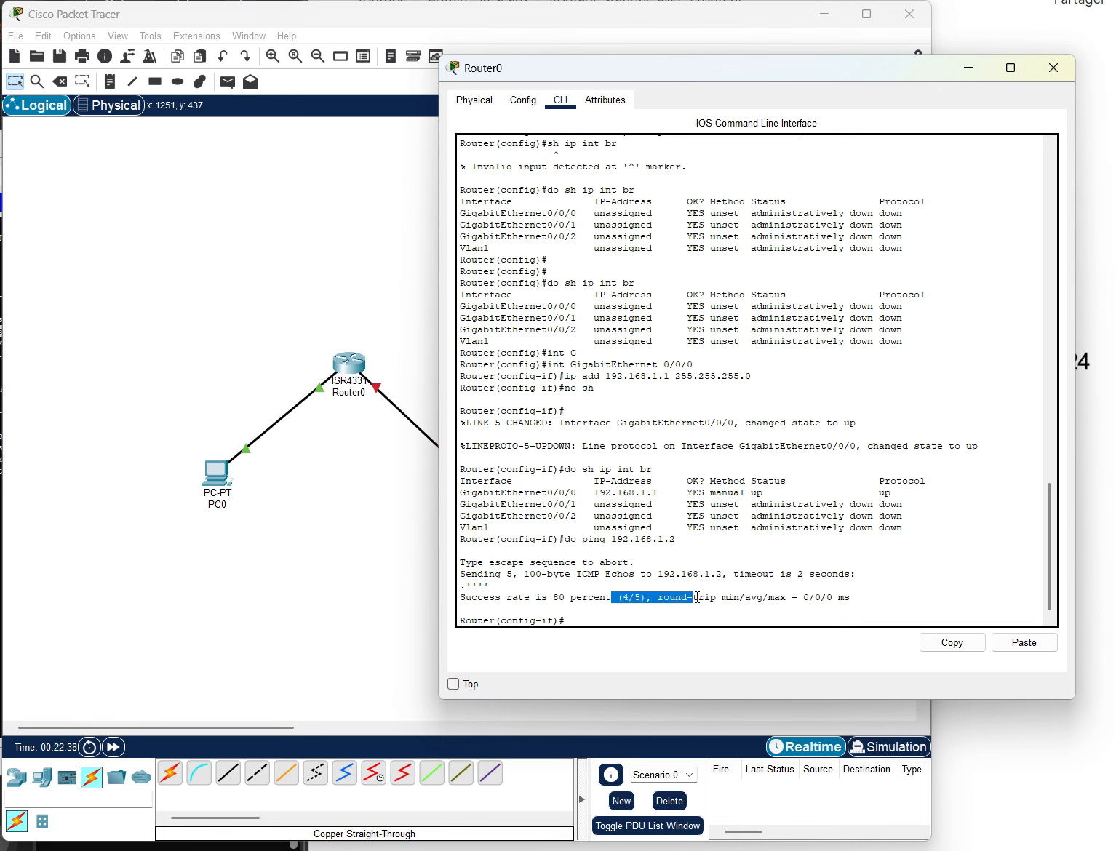
{"action": "left_click", "coordinate": [592, 625]}
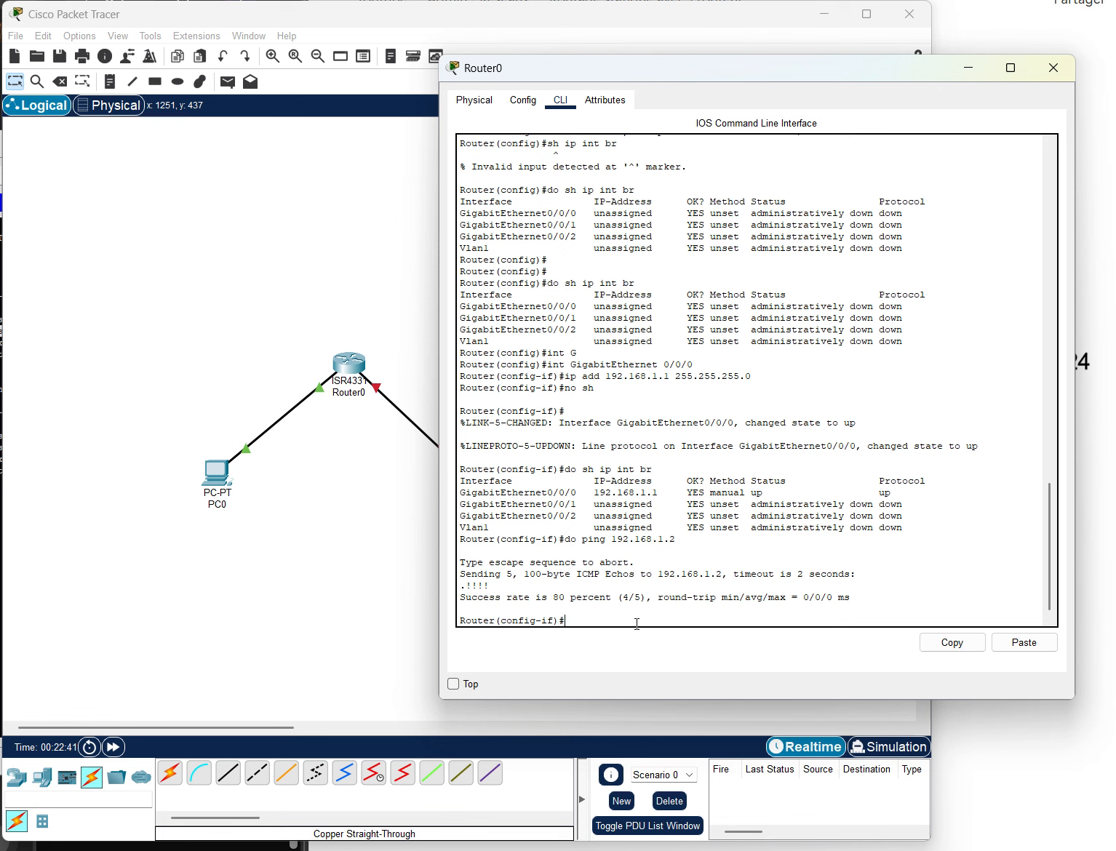
- Leave Router0's interface configuration mode with the end command, returning to the privileged prompt
{"action": "type", "text": "end$"}
{"action": "key", "text": "BackSpace"}
{"action": "key", "text": "BackSpace"}
{"action": "key", "text": "BackSpace"}
{"action": "key", "text": "BackSpace"}
{"action": "type", "text": "end"}
{"action": "key", "text": "Return"}
{"action": "key", "text": "Return"}
{"action": "key", "text": "Return"}
{"action": "key", "text": "Return"}
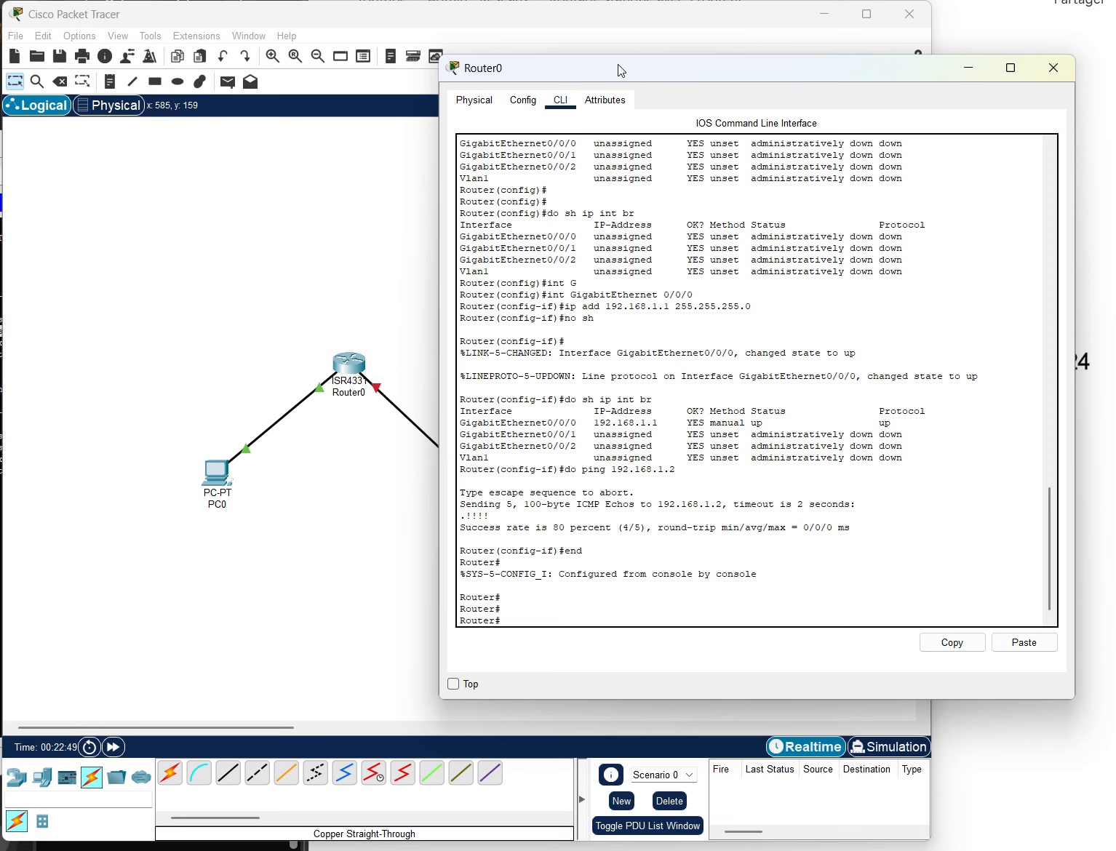
- Re-enter global configuration with conf t and open interface configuration for GigabitEthernet 0/0/1, the link towards PC1
{"action": "left_click_drag", "start_coordinate": [630, 70], "coordinate": [0, 107]}
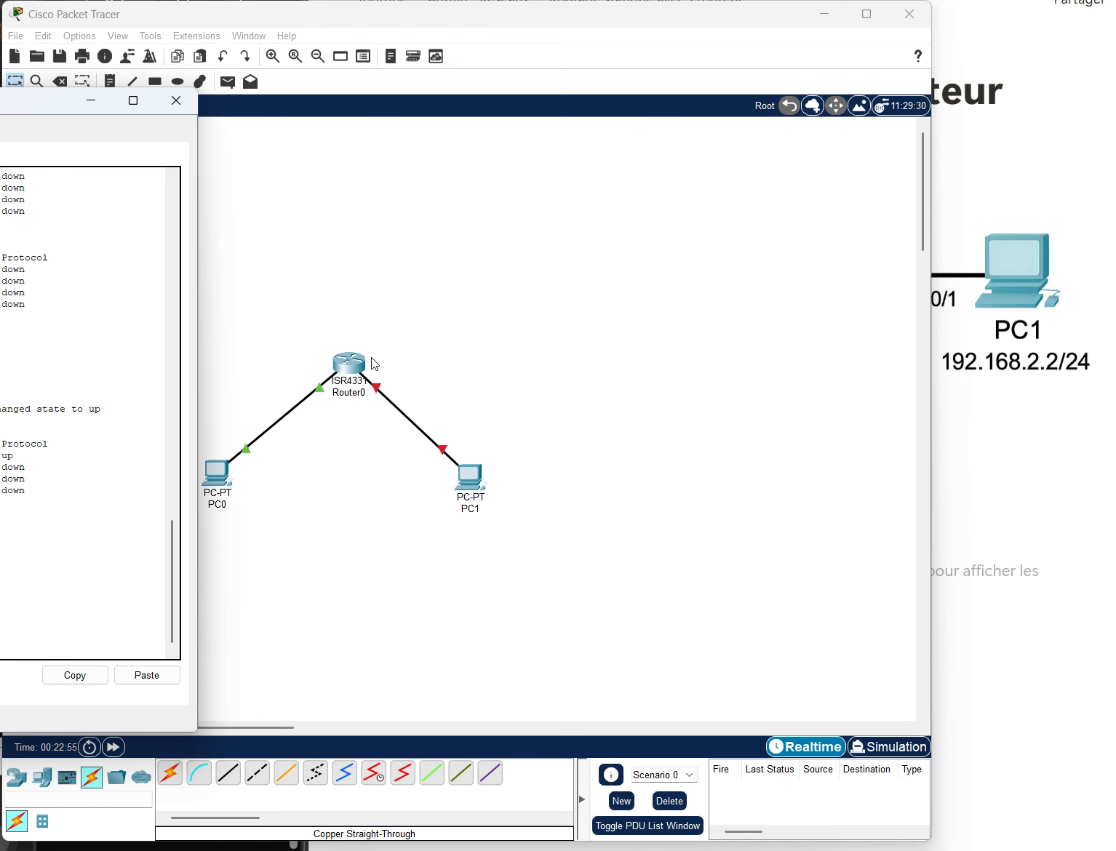
{"action": "left_click_drag", "start_coordinate": [64, 117], "coordinate": [879, 94]}
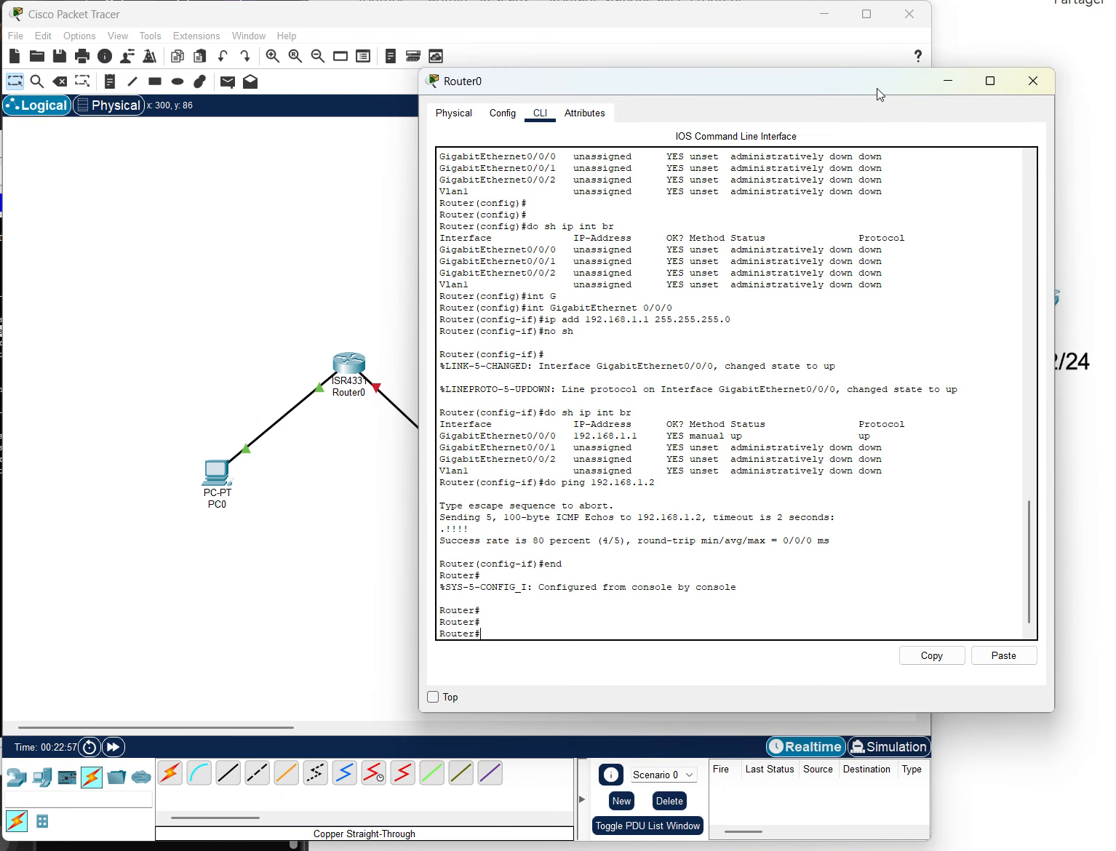
{"action": "left_click_drag", "start_coordinate": [441, 447], "coordinate": [882, 448]}
{"action": "left_click", "coordinate": [537, 618]}
{"action": "key", "text": "Return"}
{"action": "key", "text": "Return"}
{"action": "type", "text": "conf t"}
{"action": "key", "text": "Return"}
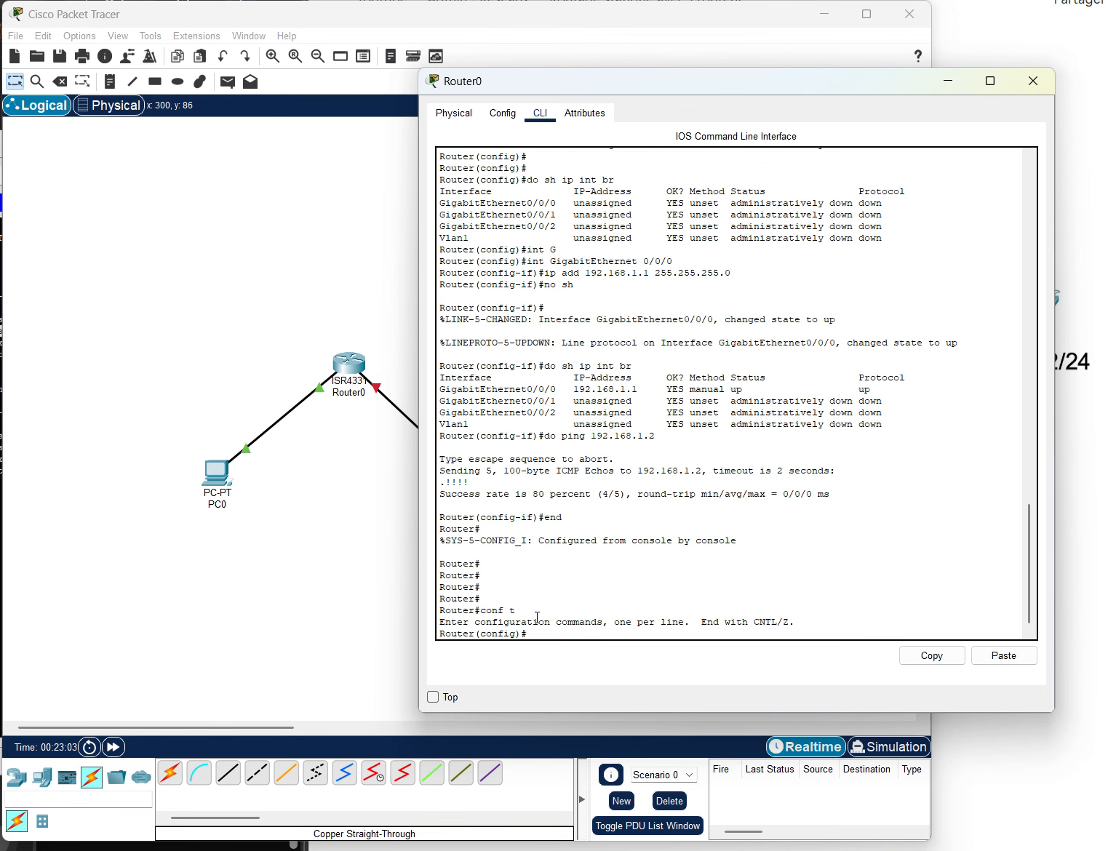
{"action": "type", "text": "int G"}
{"action": "key", "text": "Tab"}
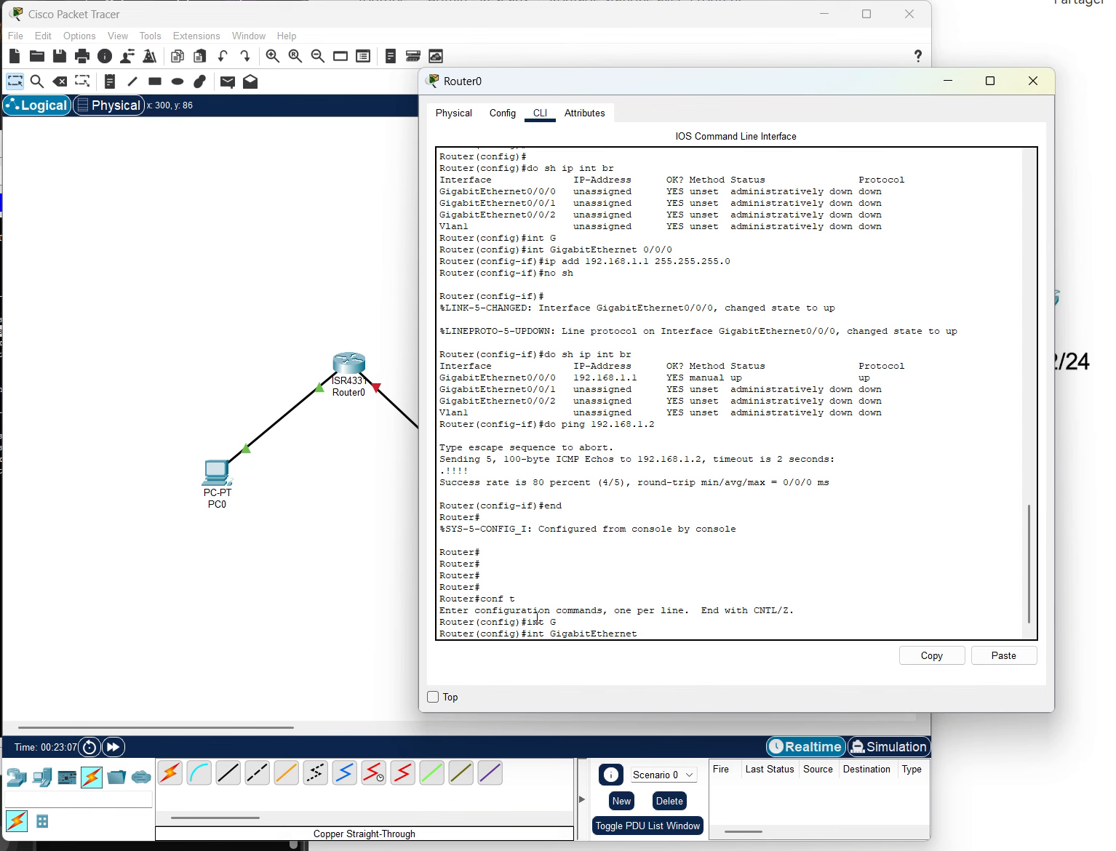
{"action": "type", "text": "0/0/1"}
{"action": "key", "text": "Return"}
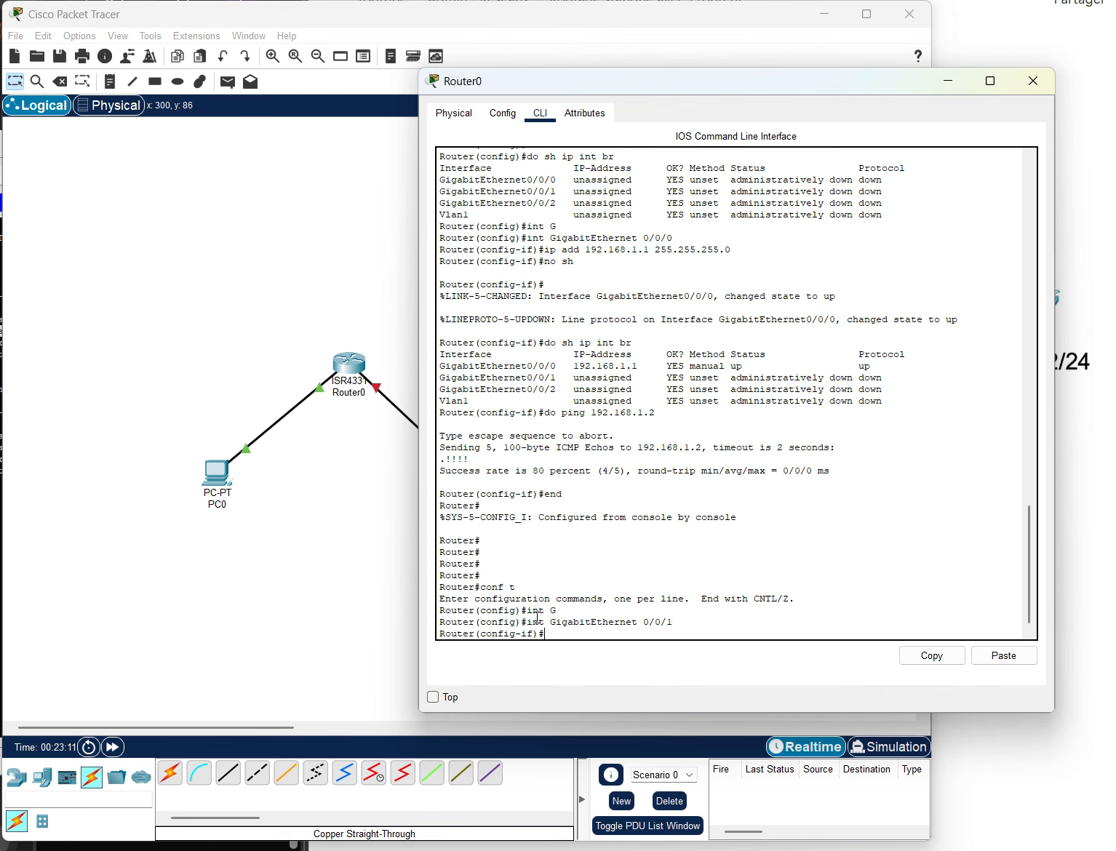
- Assign GigabitEthernet 0/0/1 the IP address 192.168.2.1 with mask 255.255.255.0
{"action": "type", "text": "ip add"}
{"action": "key", "text": "Tab"}
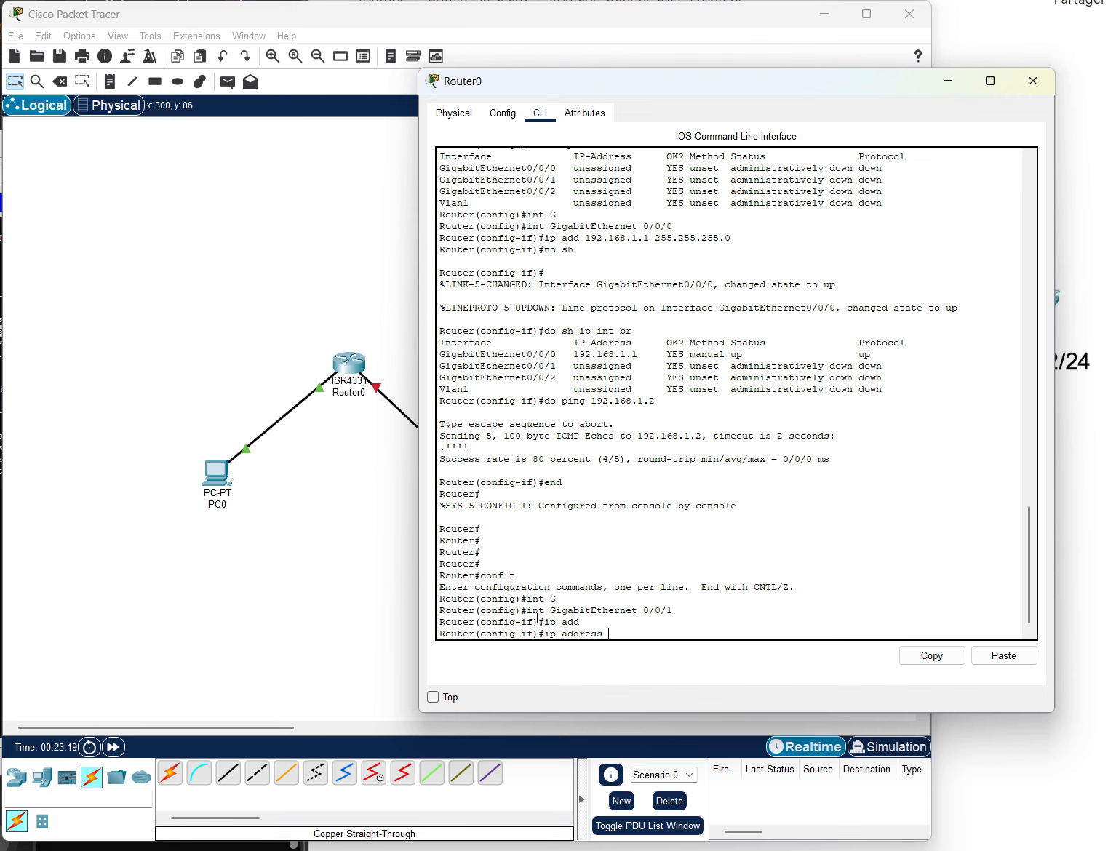
{"action": "type", "text": "192.16"}
{"action": "type", "text": "8.2.1 255.25"}
{"action": "type", "text": "5.255.0"}
{"action": "key", "text": "Return"}
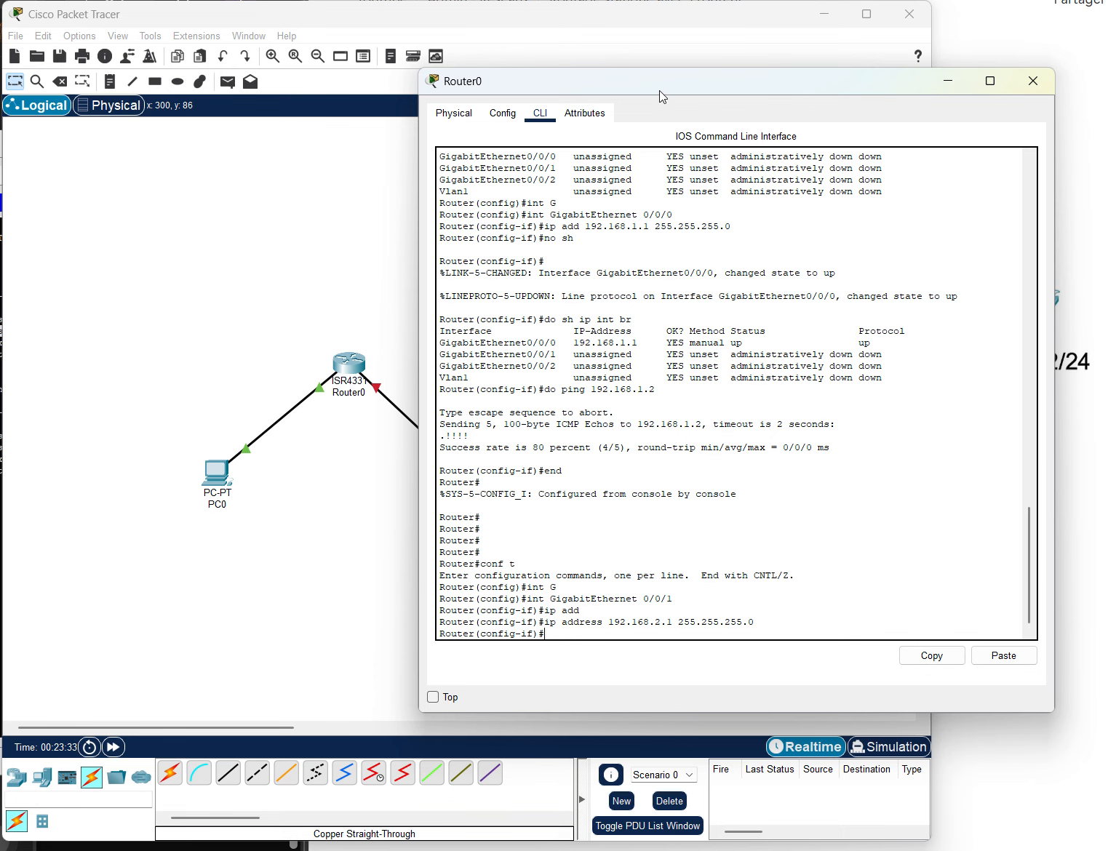
- Compare the topology, run do sh ip int br and check GigabitEthernet 0/0/1's address and status
{"action": "left_click_drag", "start_coordinate": [660, 88], "coordinate": [0, 71]}
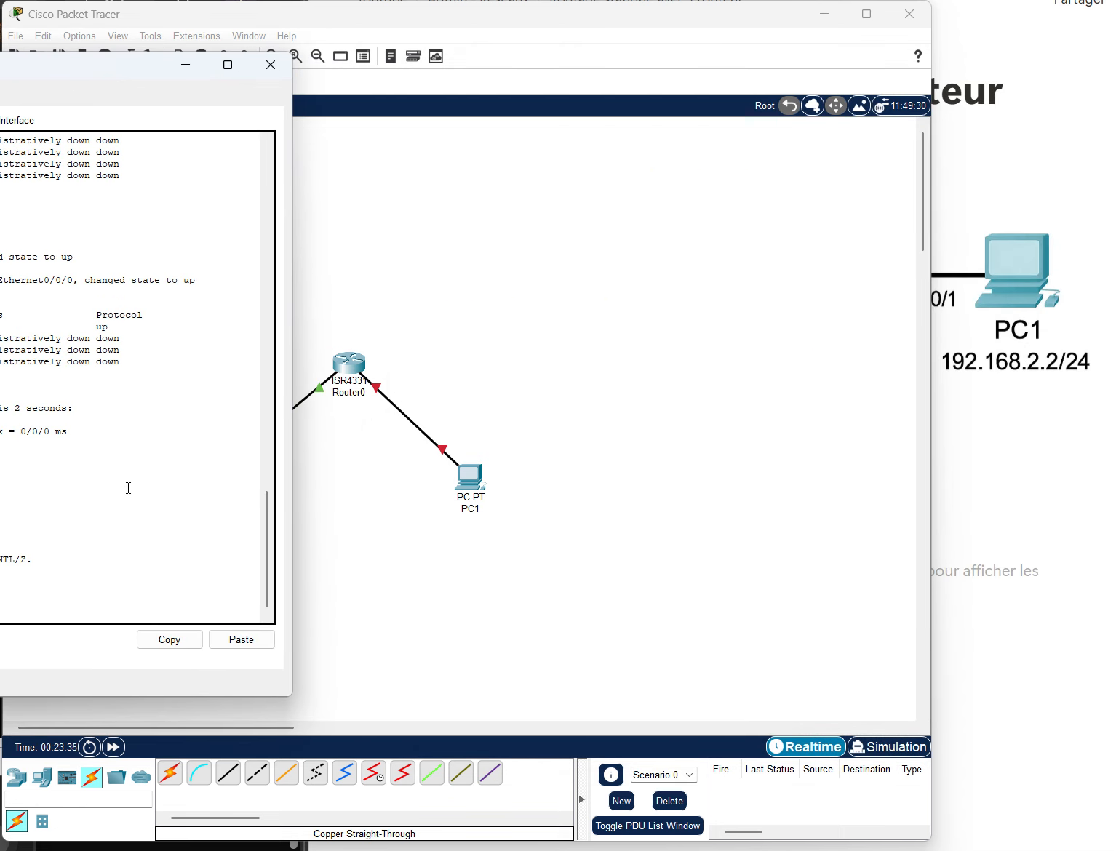
{"action": "left_click_drag", "start_coordinate": [130, 67], "coordinate": [963, 57]}
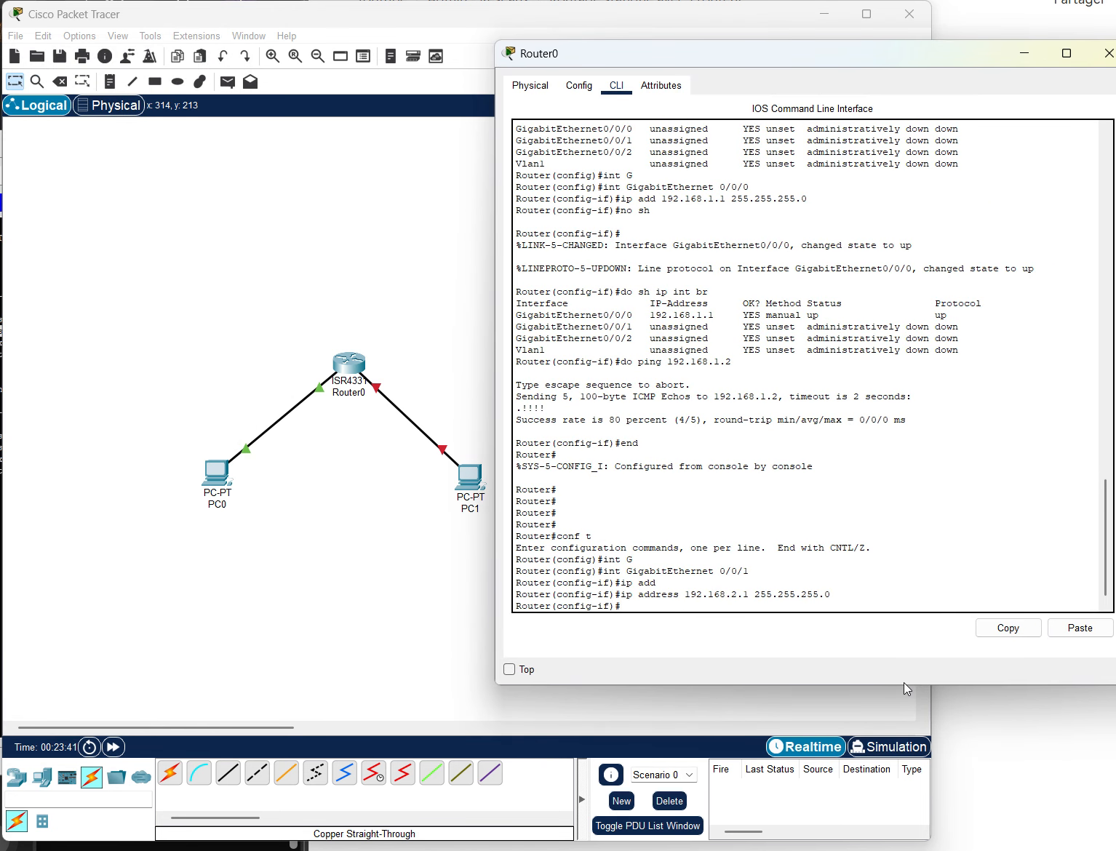
{"action": "type", "text": "do sh ip int br"}
{"action": "key", "text": "Return"}
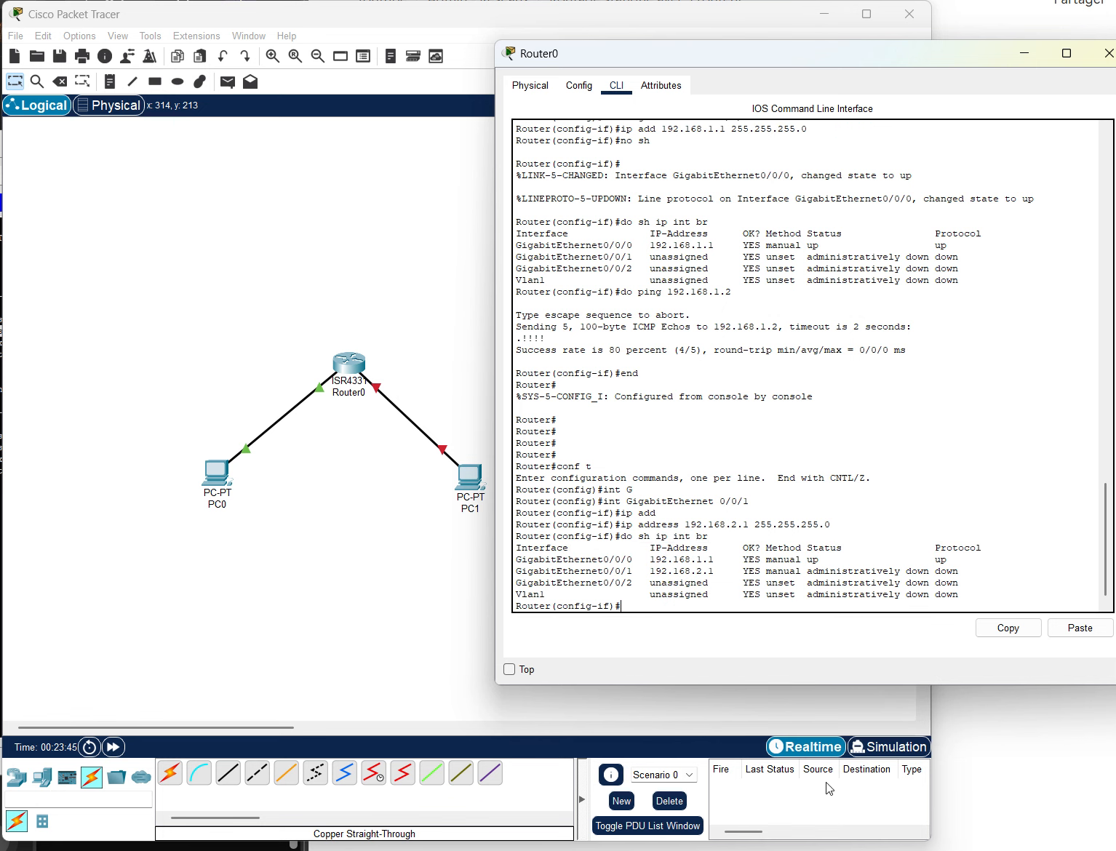
{"action": "left_click_drag", "start_coordinate": [633, 571], "coordinate": [715, 571]}
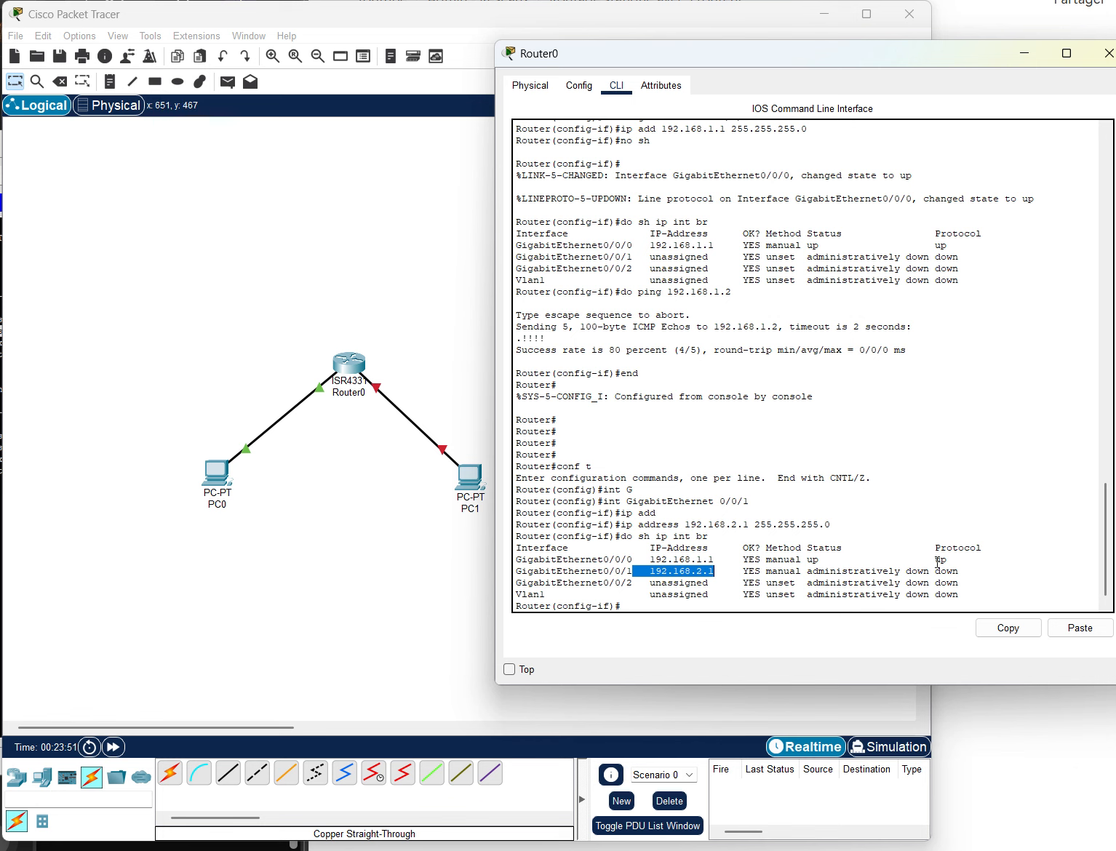
{"action": "left_click_drag", "start_coordinate": [907, 571], "coordinate": [964, 572]}
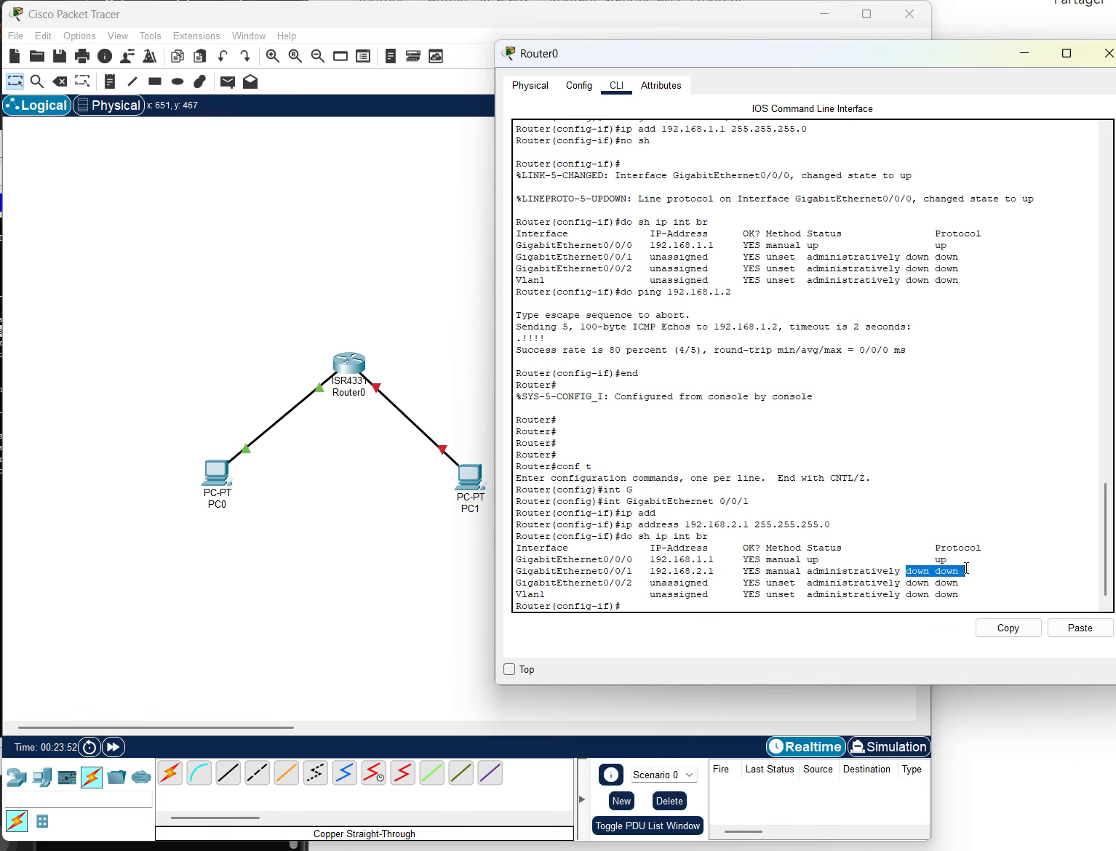
- Enable GigabitEthernet 0/0/1 on Router0 with the no sh command
{"action": "left_click", "coordinate": [647, 609]}
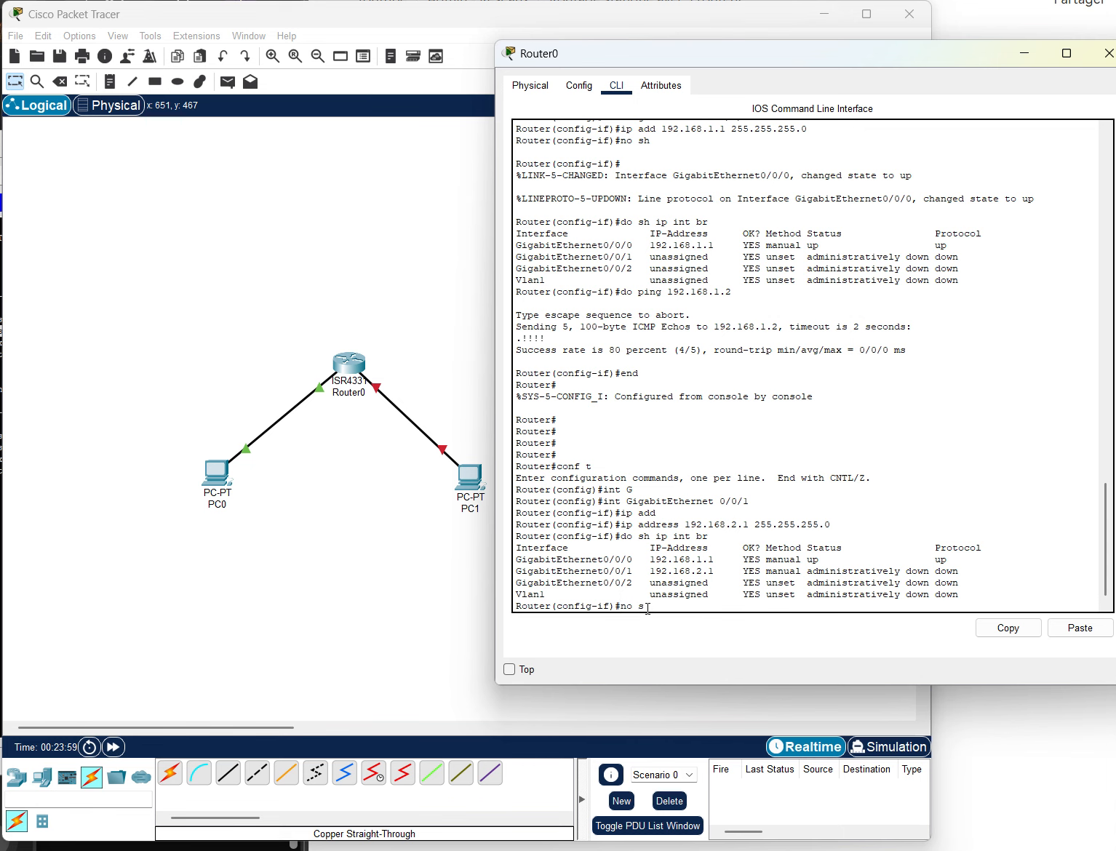
{"action": "type", "text": "no sh"}
{"action": "key", "text": "Return"}
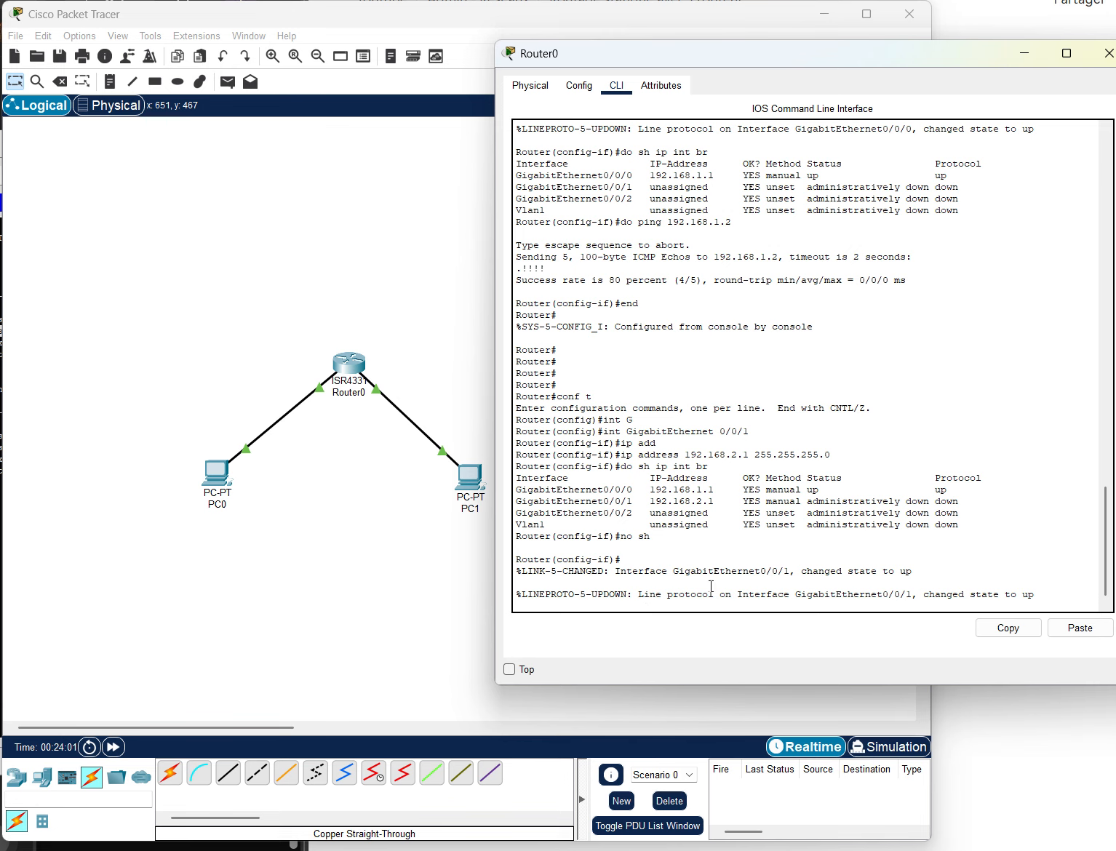
- Run do sh ip int br again and check the status of both addressed GigabitEthernet interfaces
{"action": "key", "text": "Return"}
{"action": "type", "text": "do sh ip int br"}
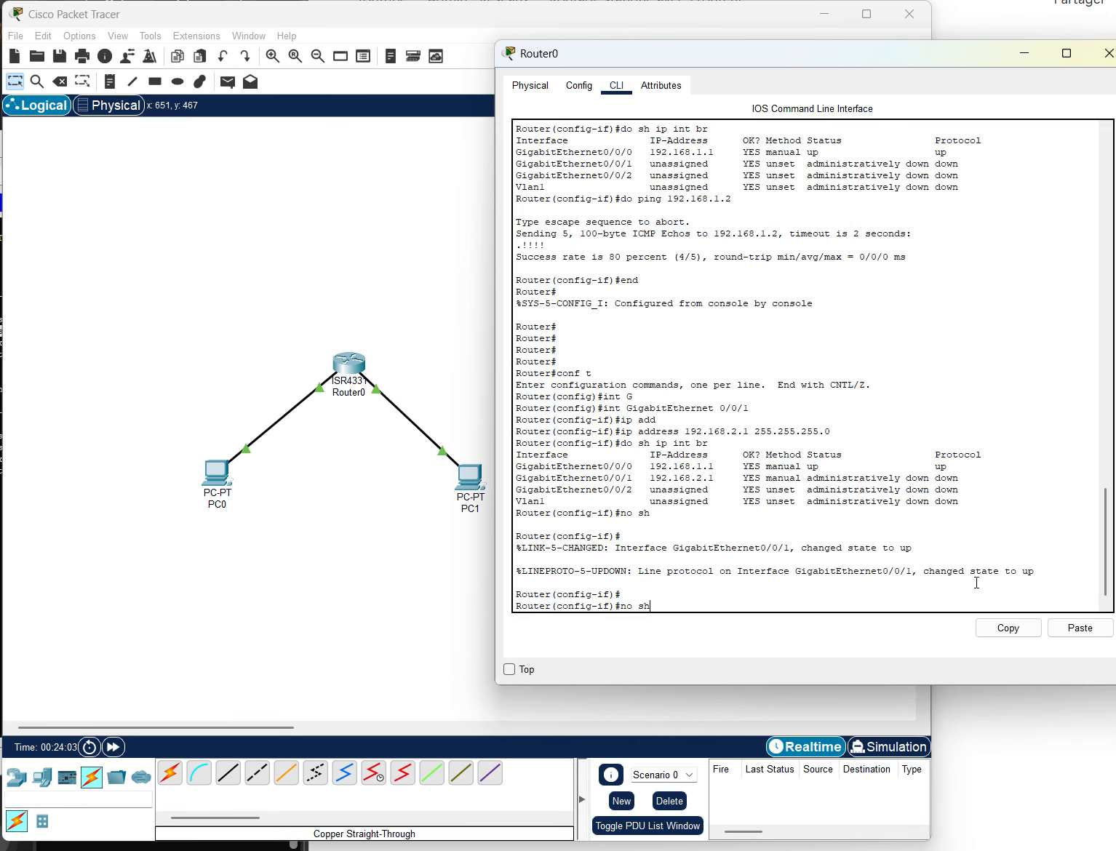
{"action": "key", "text": "Return"}
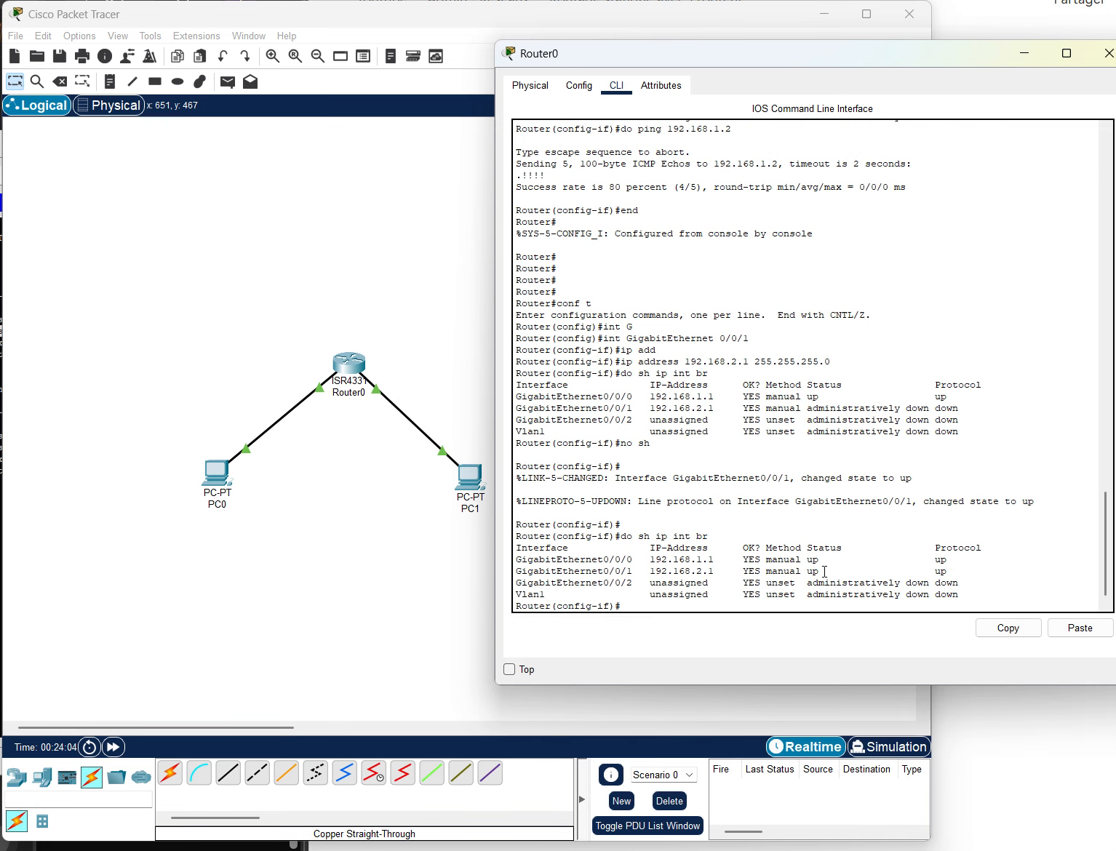
{"action": "left_click_drag", "start_coordinate": [825, 571], "coordinate": [535, 563]}
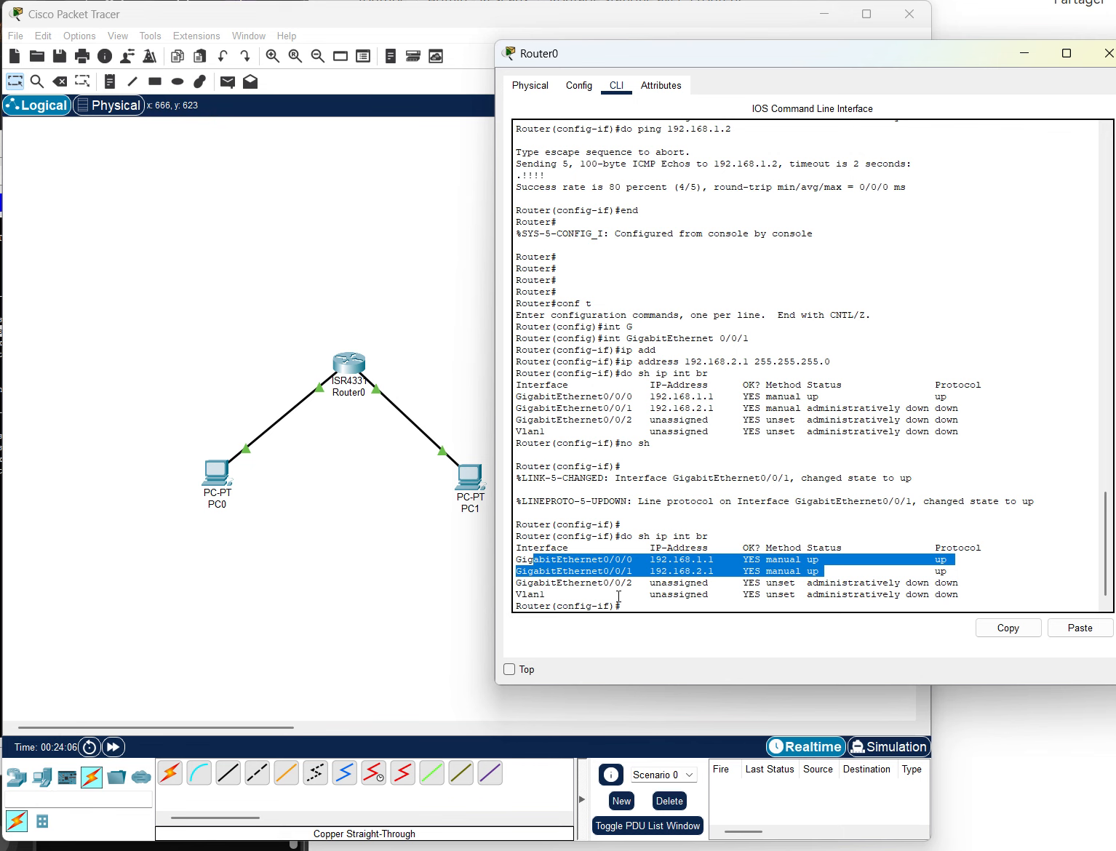
- Ping PC1 at 192.168.2.2 from Router0, adding the do prefix to the command, and examine the replies
{"action": "left_click", "coordinate": [640, 610]}
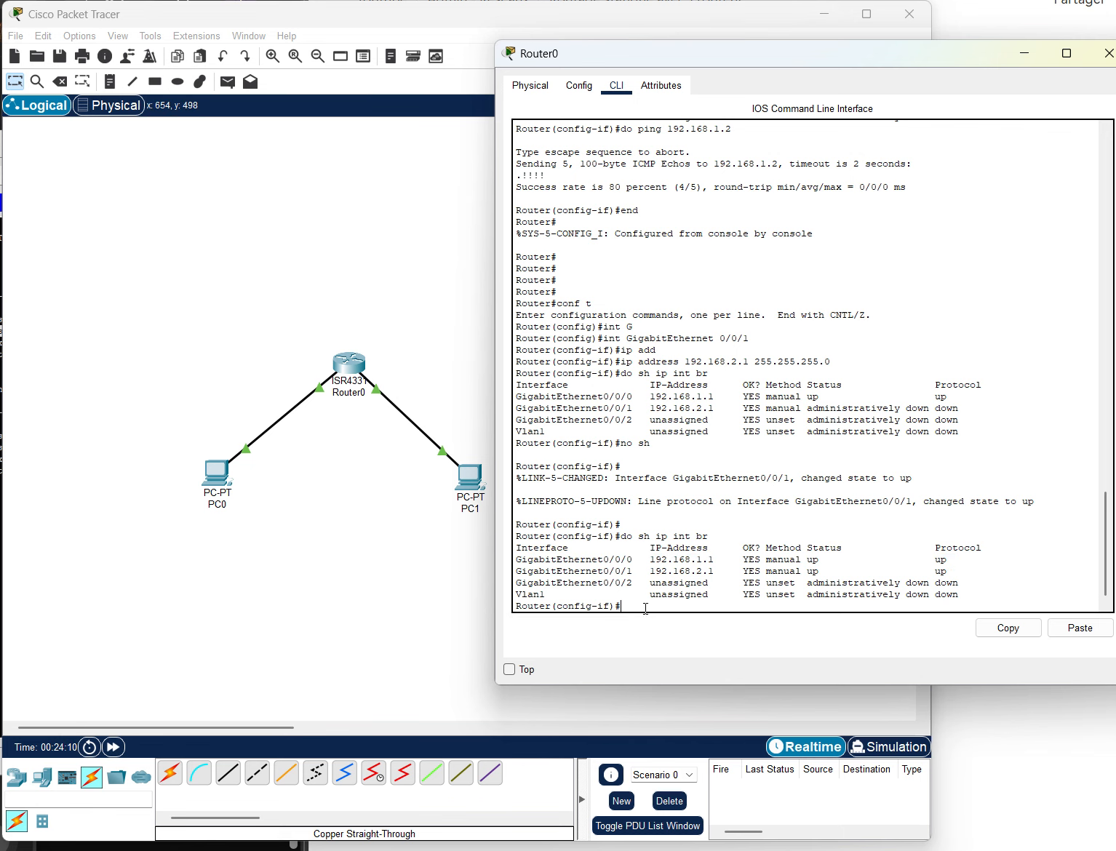
{"action": "type", "text": "ping 192.168.2.2"}
{"action": "key", "text": "Return"}
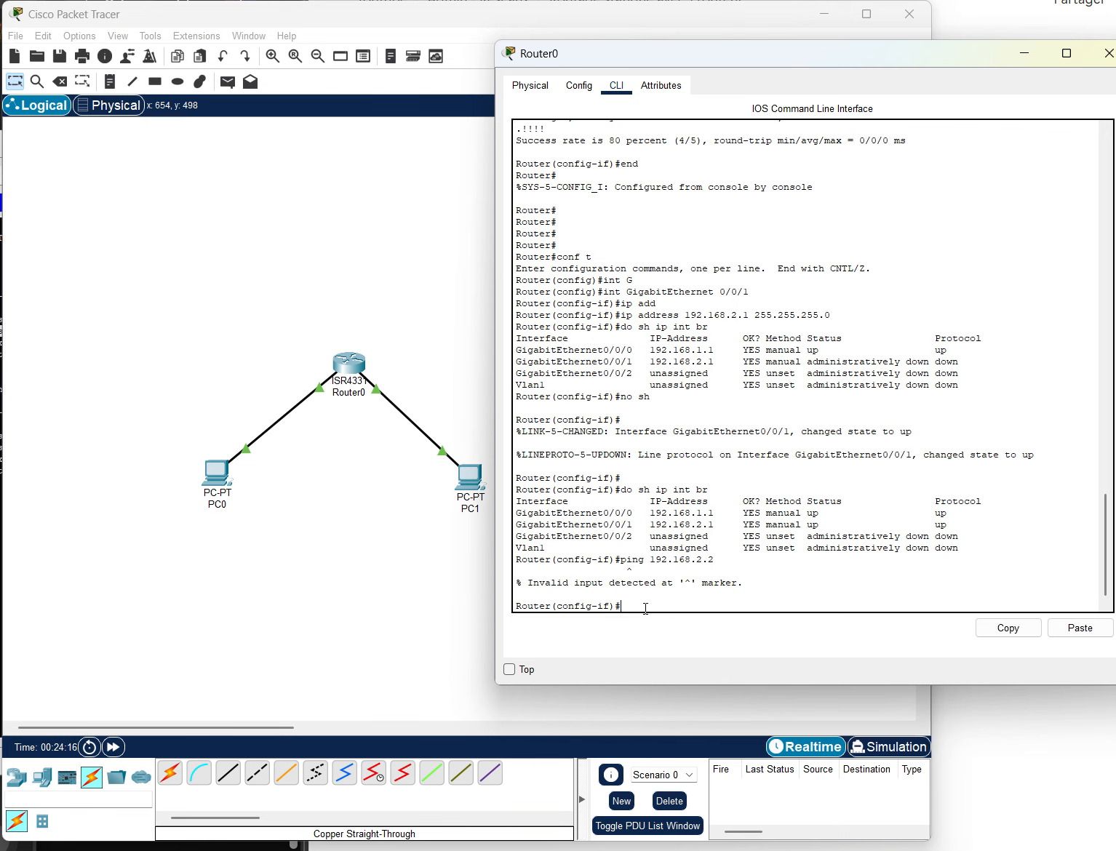
{"action": "key", "text": "Up"}
{"action": "type", "text": "do"}
{"action": "key", "text": "Return"}
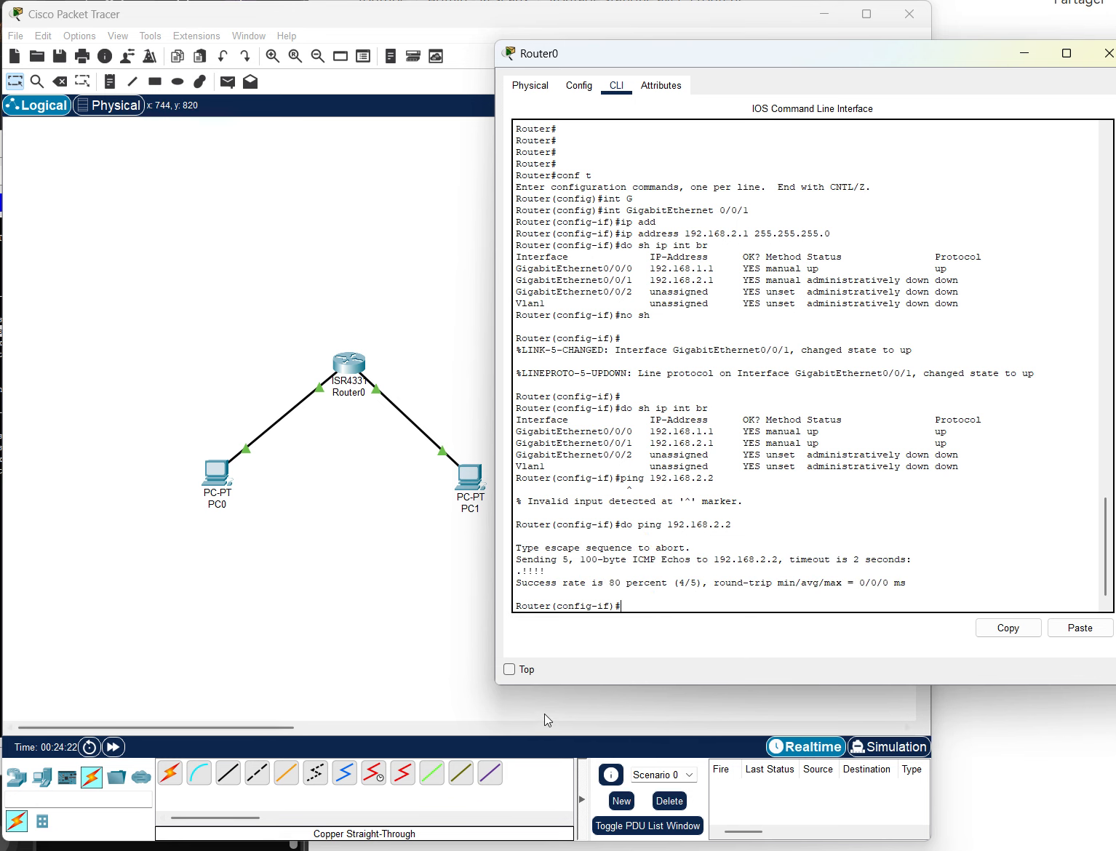
{"action": "left_click_drag", "start_coordinate": [918, 580], "coordinate": [515, 548]}
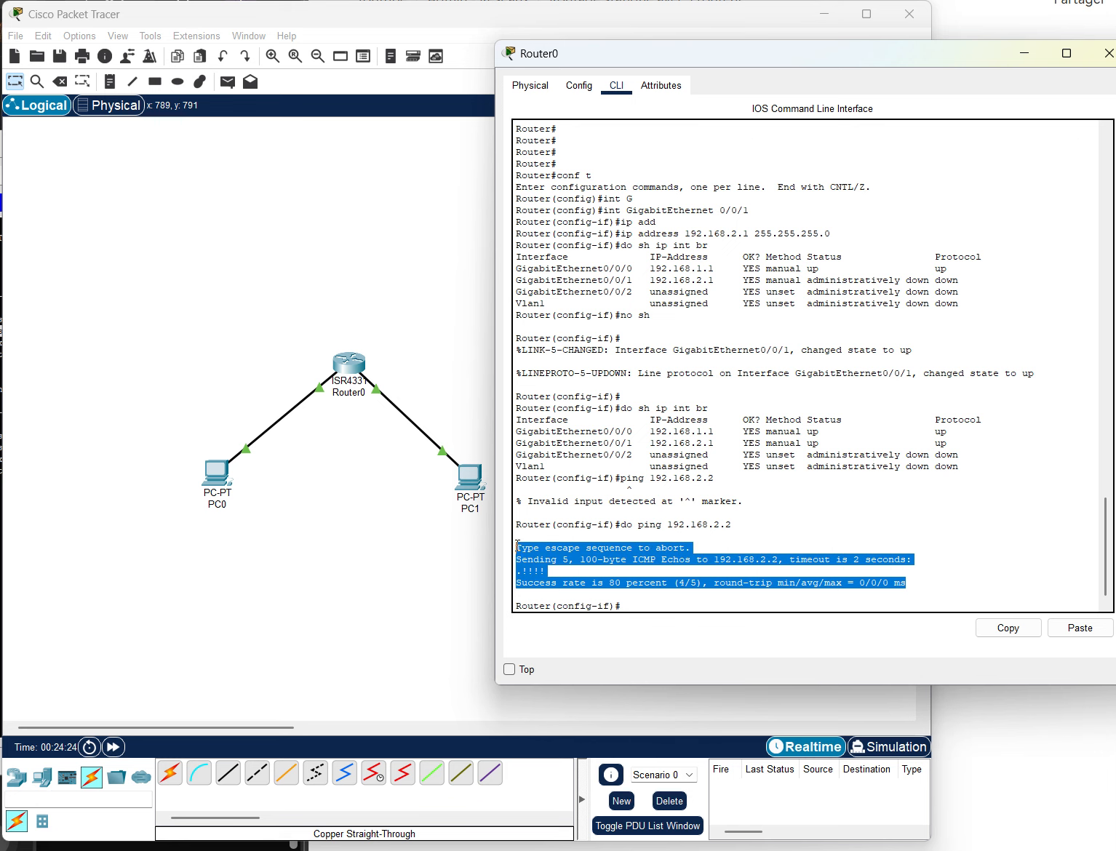
- Close Router0's window and bring PC0's command prompt window to the front
{"action": "left_click", "coordinate": [1109, 58]}
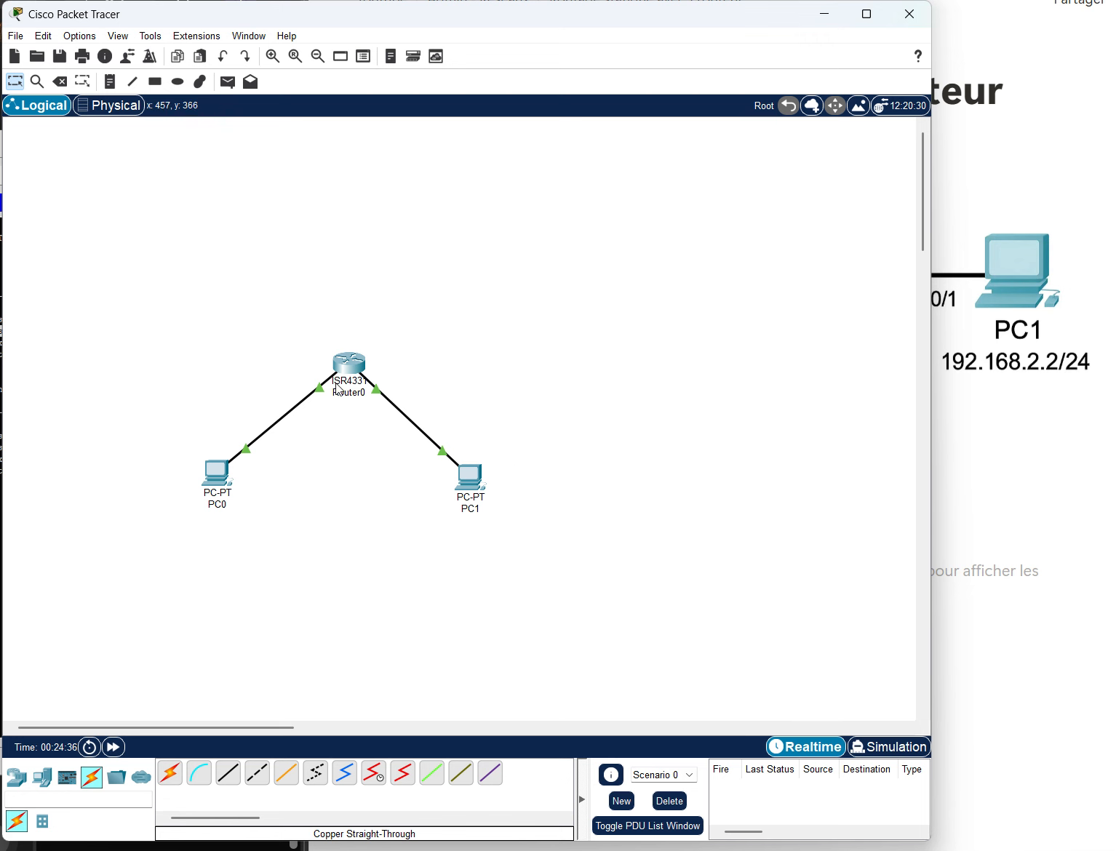
{"action": "left_click", "coordinate": [1, 171]}
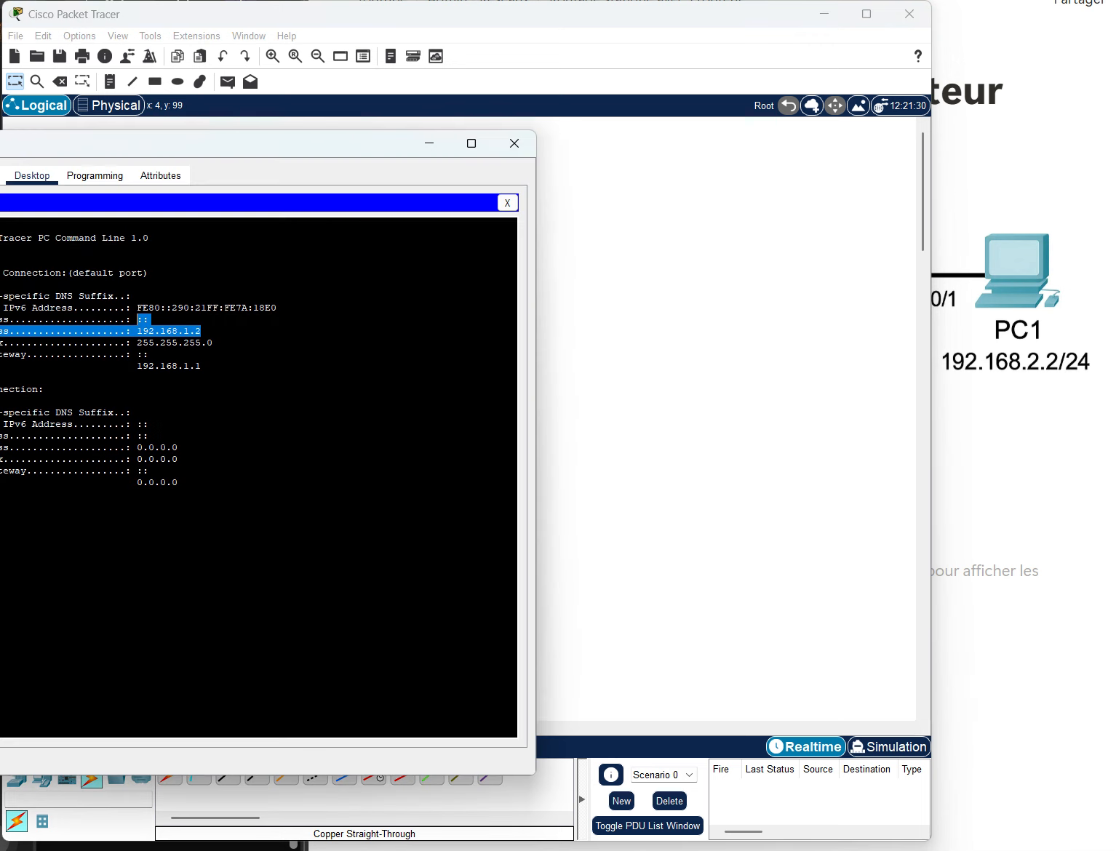
{"action": "left_click_drag", "start_coordinate": [21, 149], "coordinate": [0, 164]}
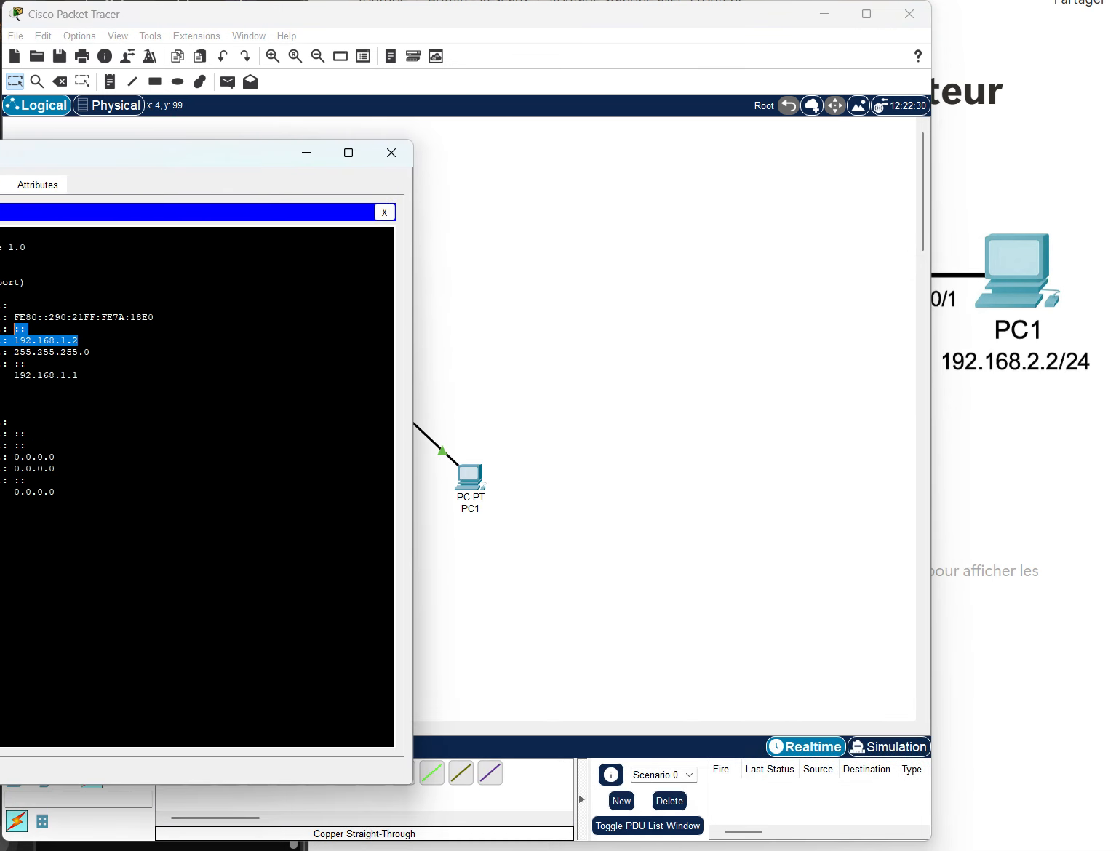
- Bring PC0's command prompt fully into view and ping PC1 at 192.168.2.2 from it
{"action": "left_click", "coordinate": [940, 435]}
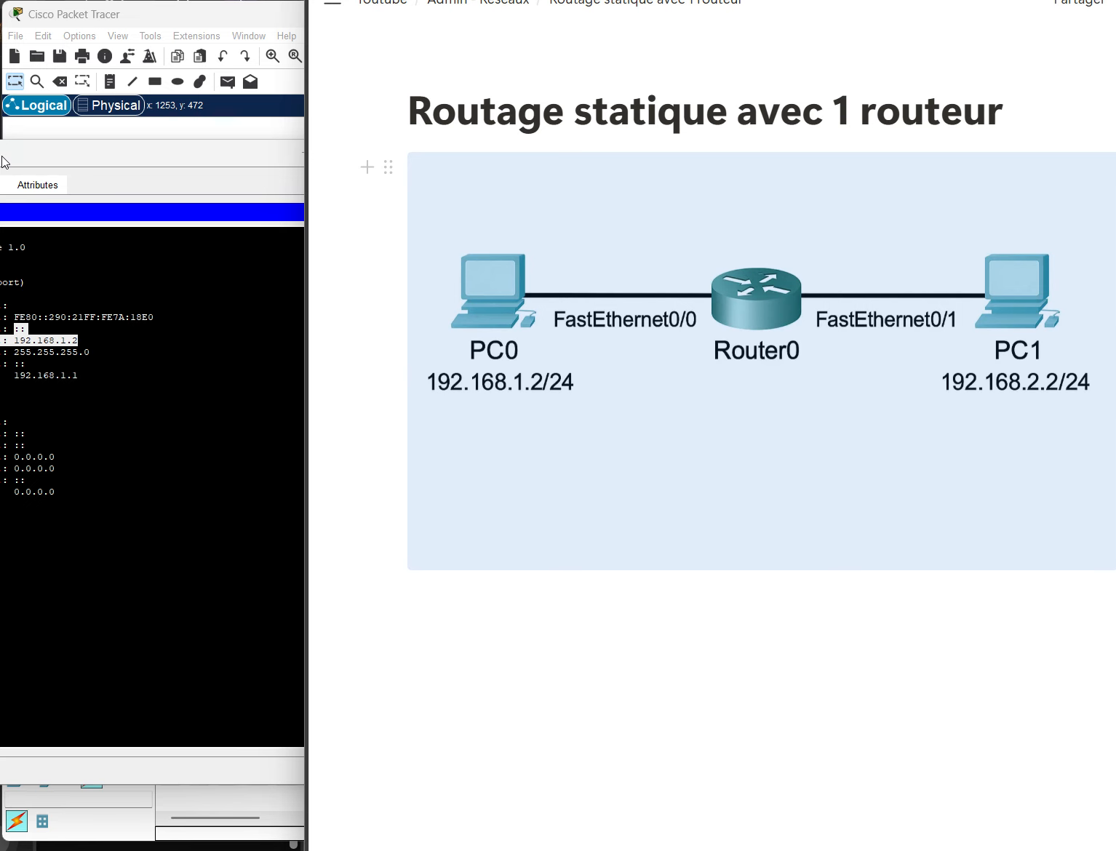
{"action": "left_click_drag", "start_coordinate": [5, 162], "coordinate": [367, 166]}
{"action": "left_click", "coordinate": [231, 539]}
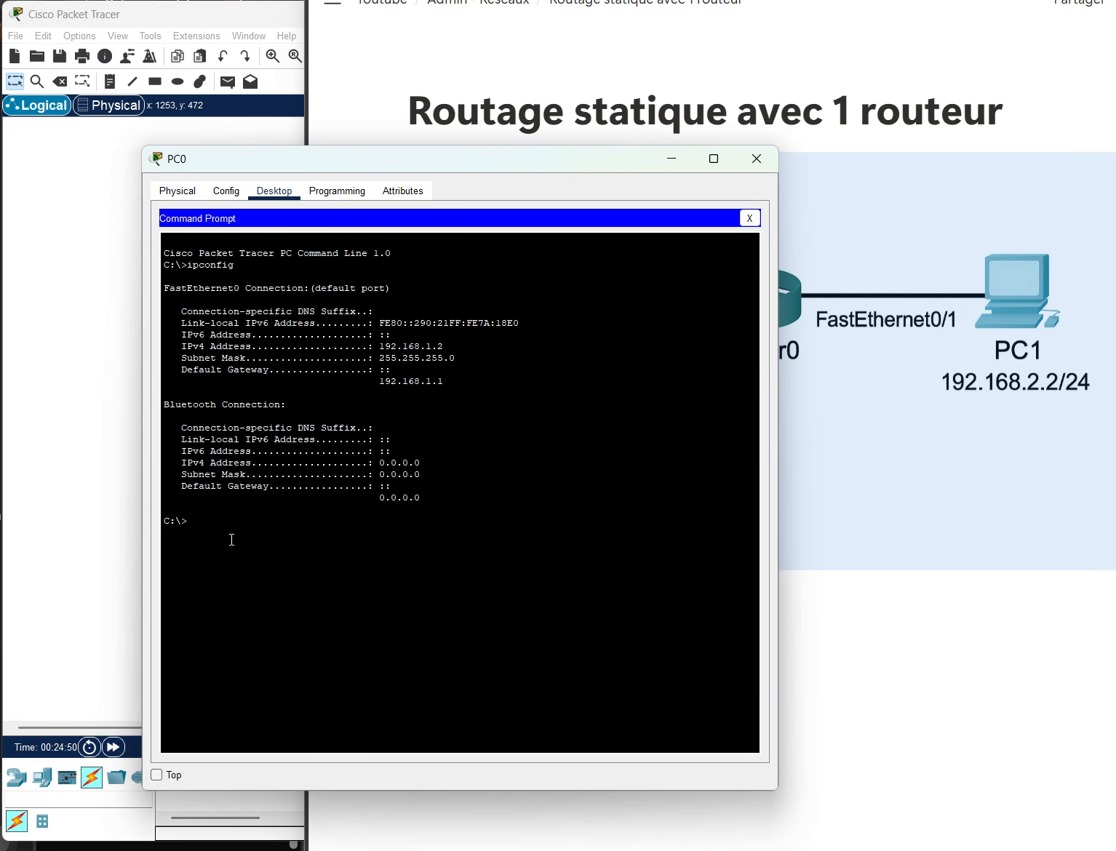
{"action": "type", "text": "ping 192.168.2.2"}
{"action": "key", "text": "Return"}
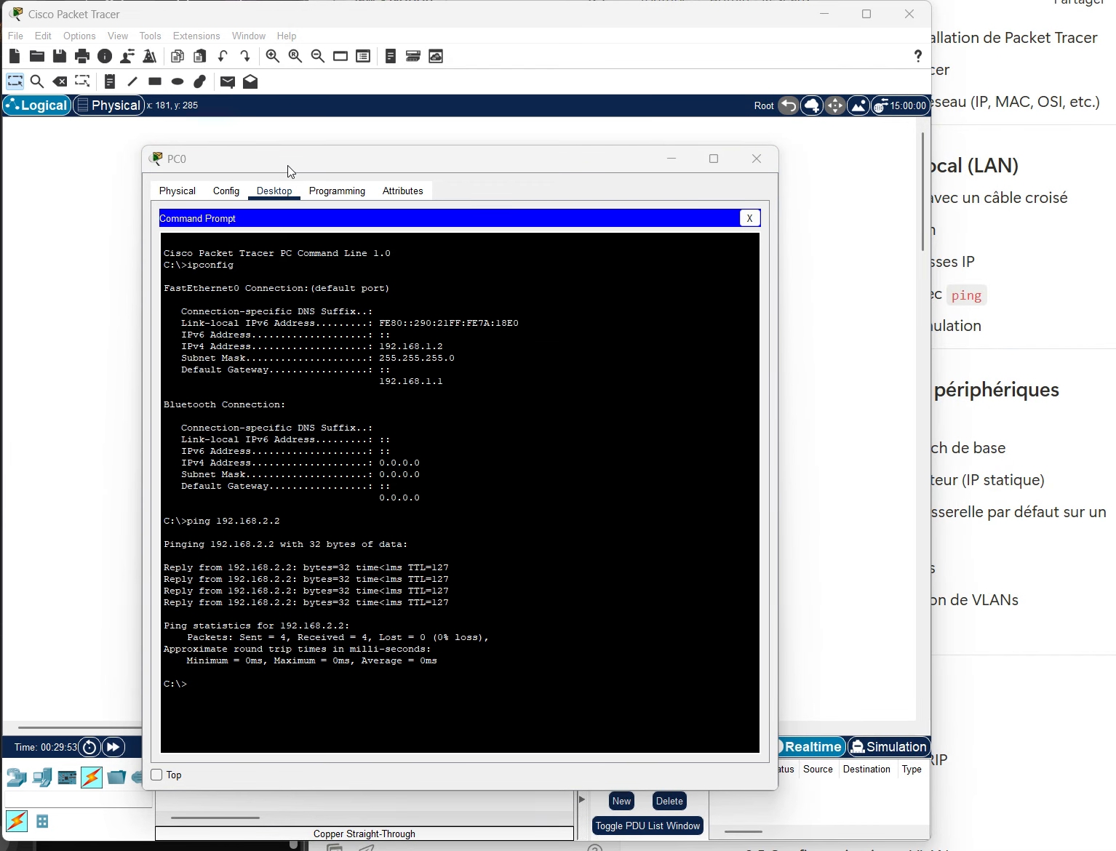
- Ping PC0 at 192.168.1.2 from PC1's command prompt and close PC1's window
{"action": "left_click_drag", "start_coordinate": [376, 166], "coordinate": [240, 180]}
{"action": "left_click", "coordinate": [673, 400]}
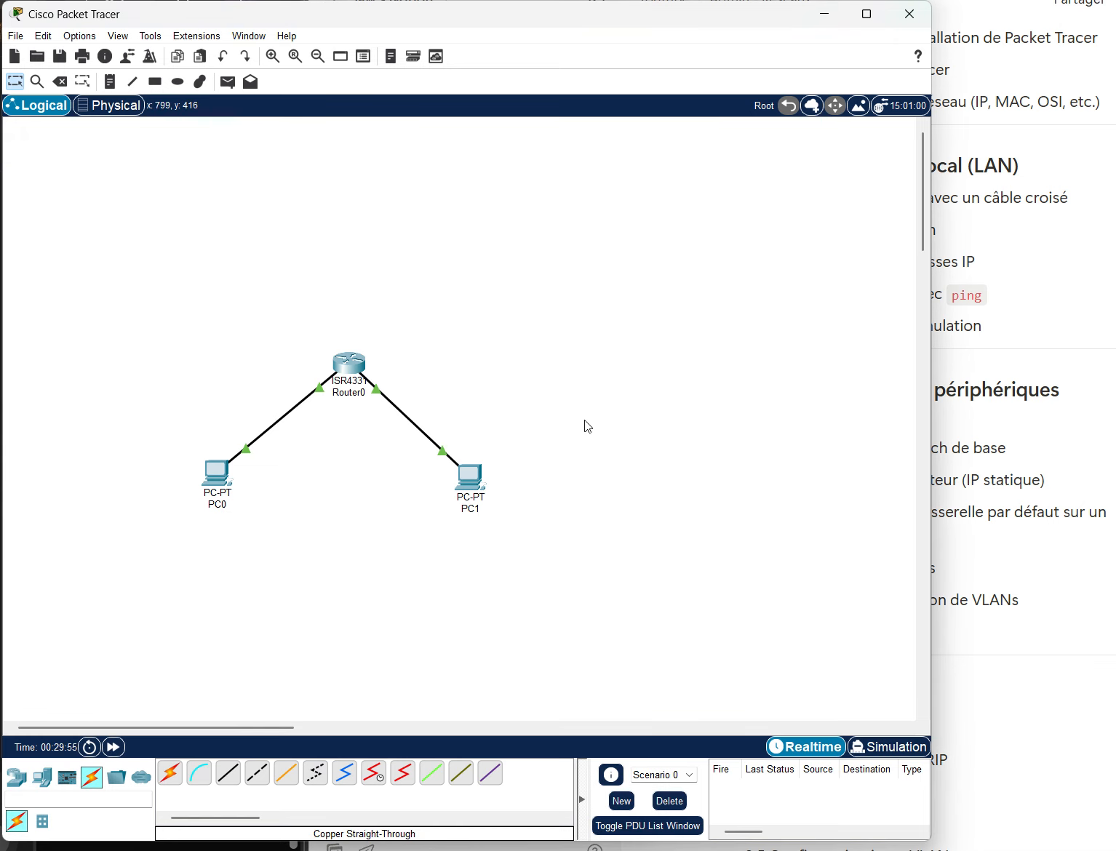
{"action": "left_click", "coordinate": [477, 499]}
{"action": "left_click", "coordinate": [520, 280]}
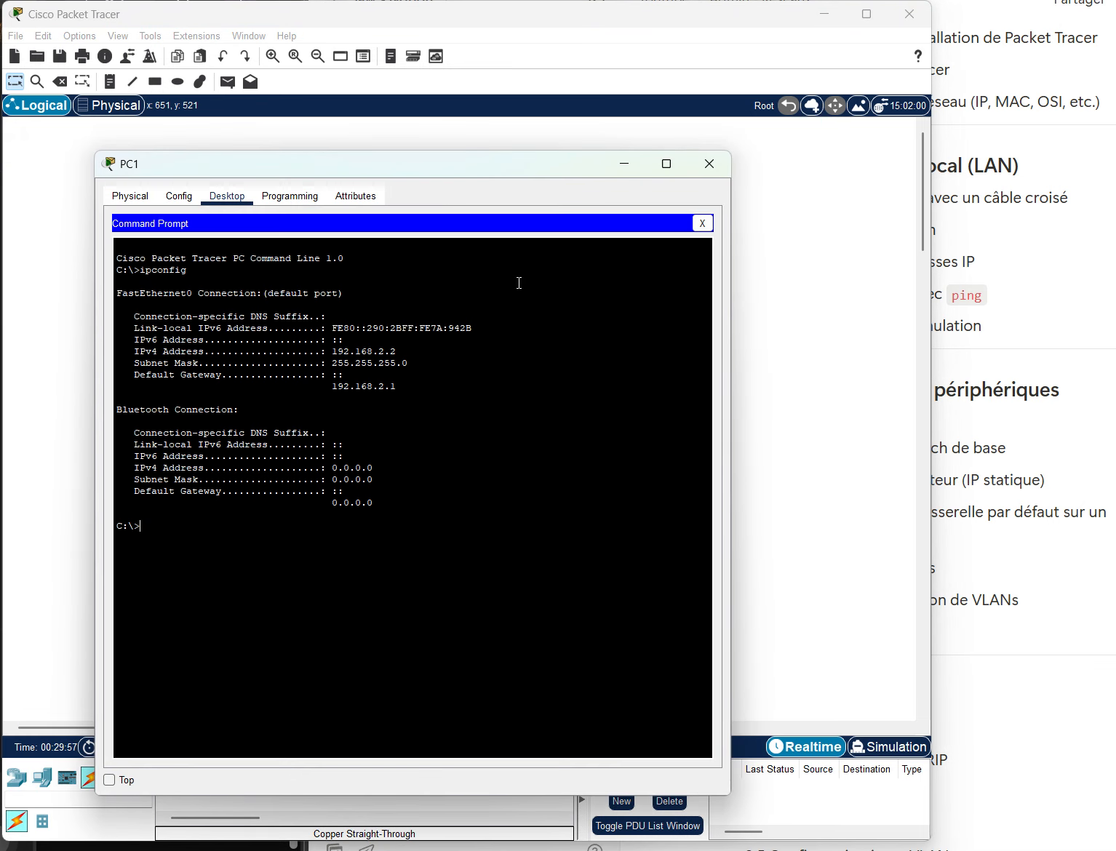
{"action": "type", "text": "ping 192.01"}
{"action": "key", "text": "BackSpace"}
{"action": "type", "text": "168.1.12"}
{"action": "key", "text": "Return"}
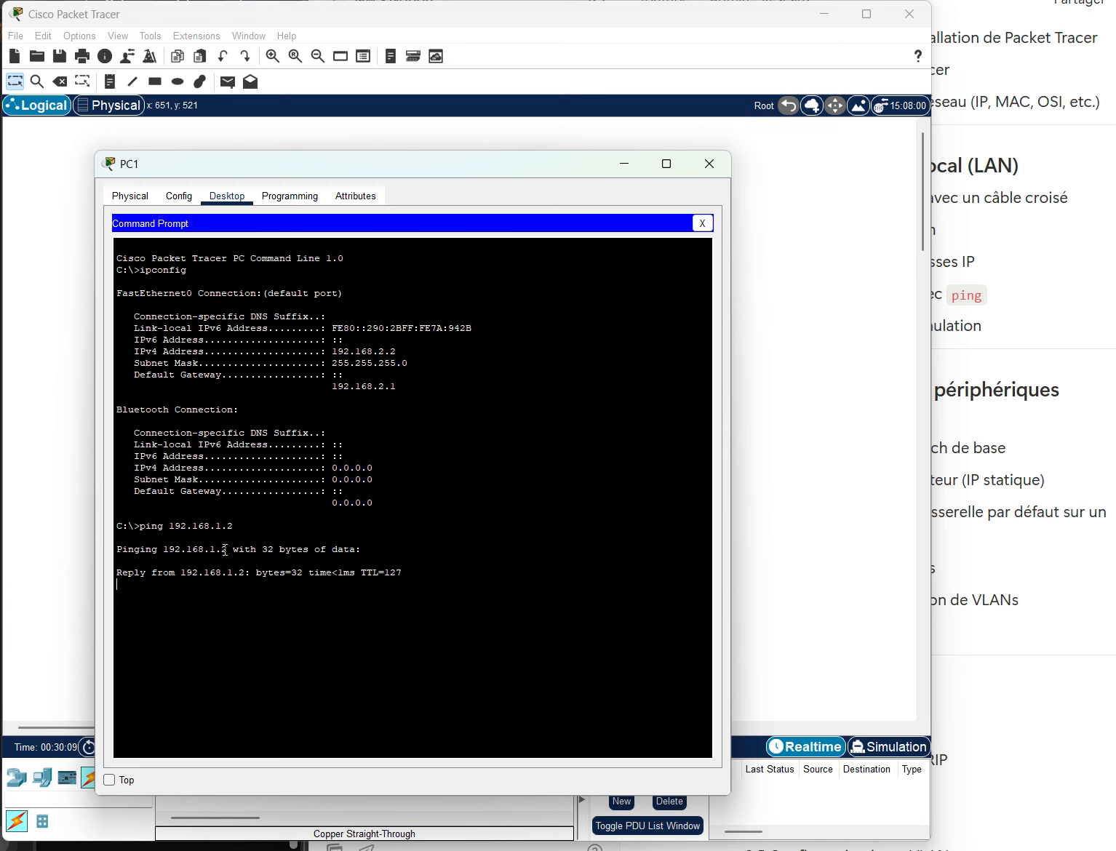
{"action": "left_click", "coordinate": [710, 164]}
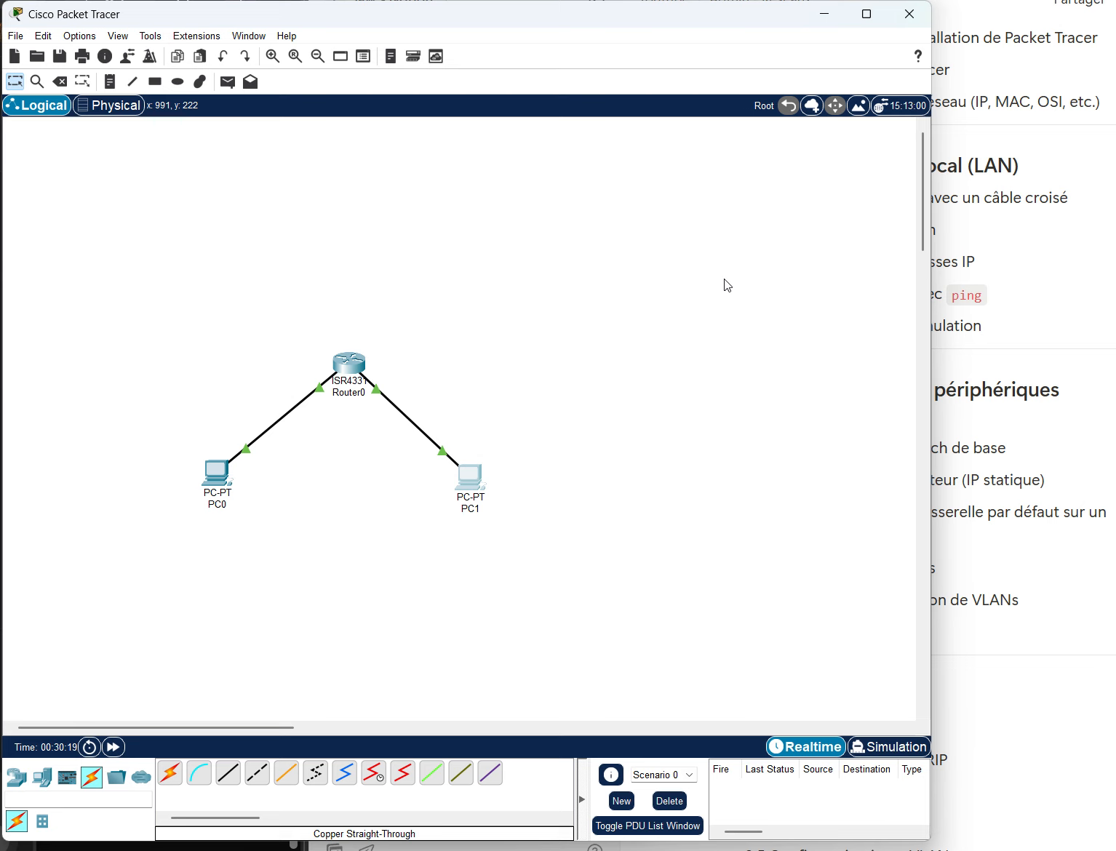
{"action": "left_click", "coordinate": [350, 1]}
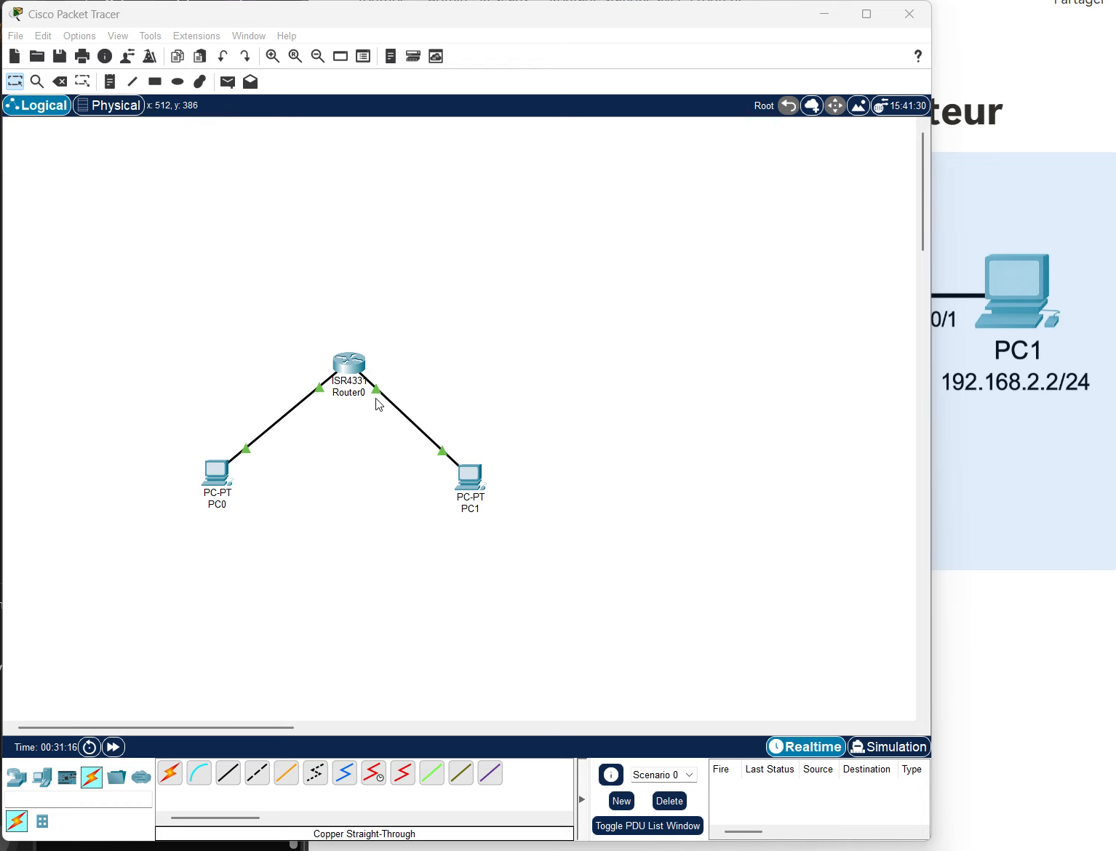
{"action": "scroll", "coordinate": [389, 491], "scroll_direction": "down", "scroll_amount": 3}
{"action": "scroll", "coordinate": [264, 469], "scroll_direction": "up", "scroll_amount": 2}
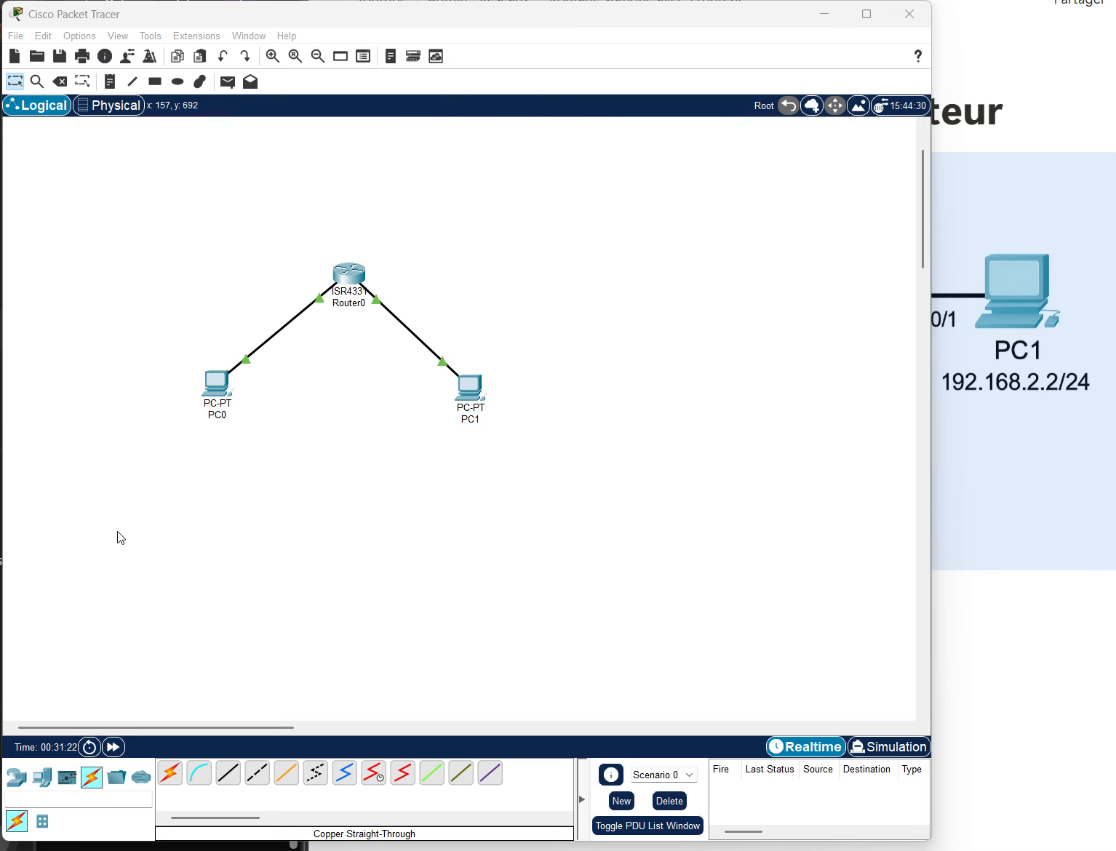
{"action": "scroll", "coordinate": [317, 509], "scroll_direction": "up", "scroll_amount": 1}
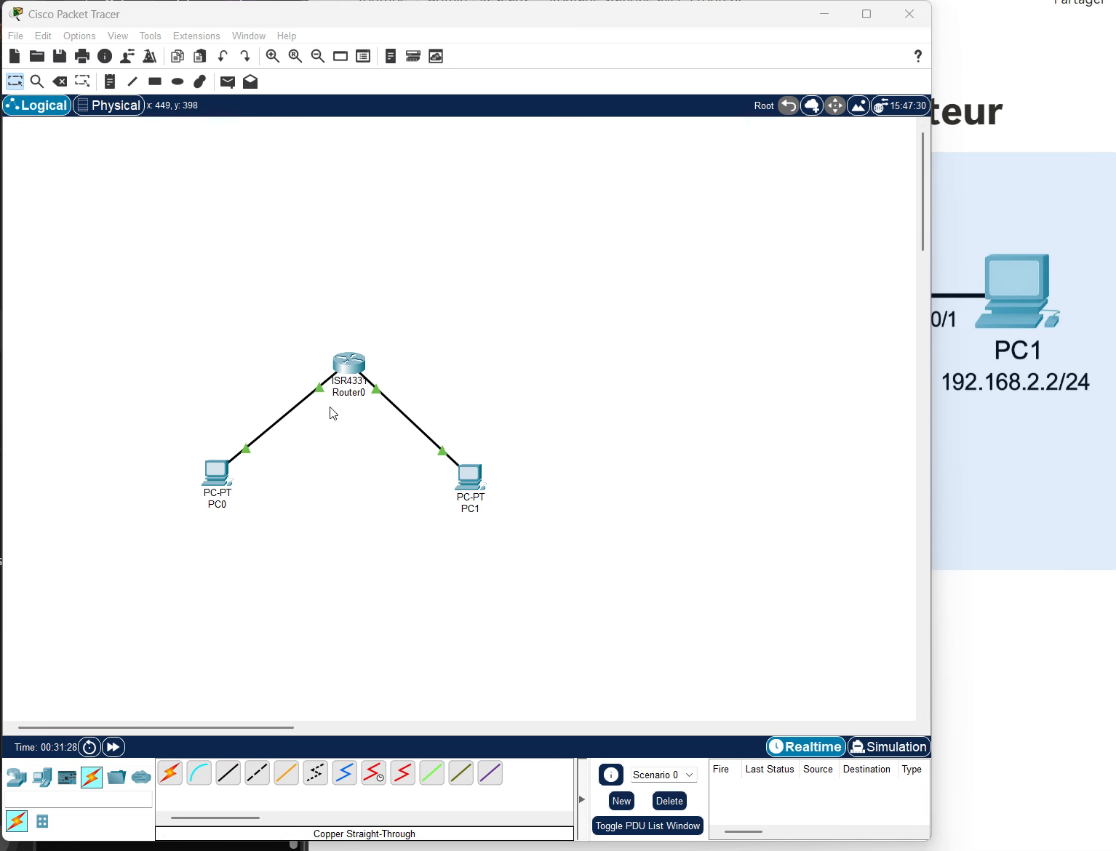
- Open Router0's command line, wake the console and enter privileged mode with the en command
{"action": "left_click", "coordinate": [350, 372]}
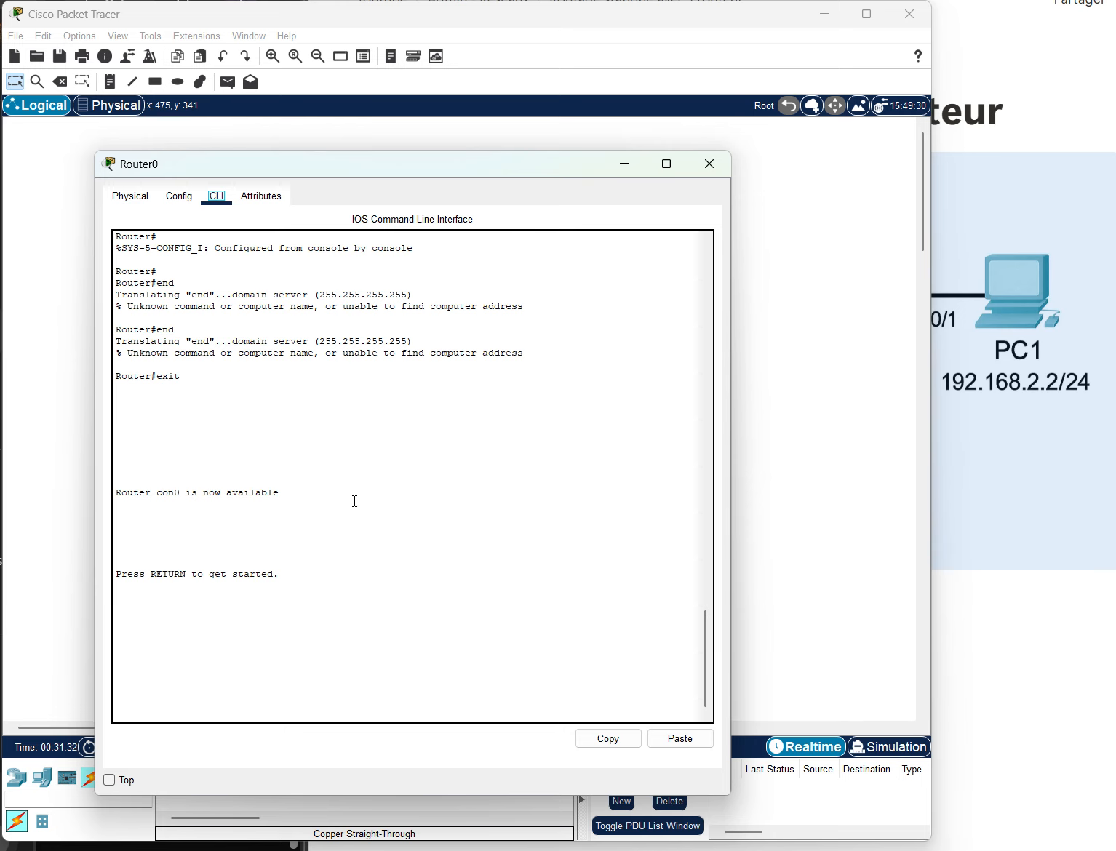
{"action": "left_click", "coordinate": [354, 501]}
{"action": "key", "text": "Return"}
{"action": "key", "text": "Return"}
{"action": "key", "text": "Return"}
{"action": "type", "text": "en"}
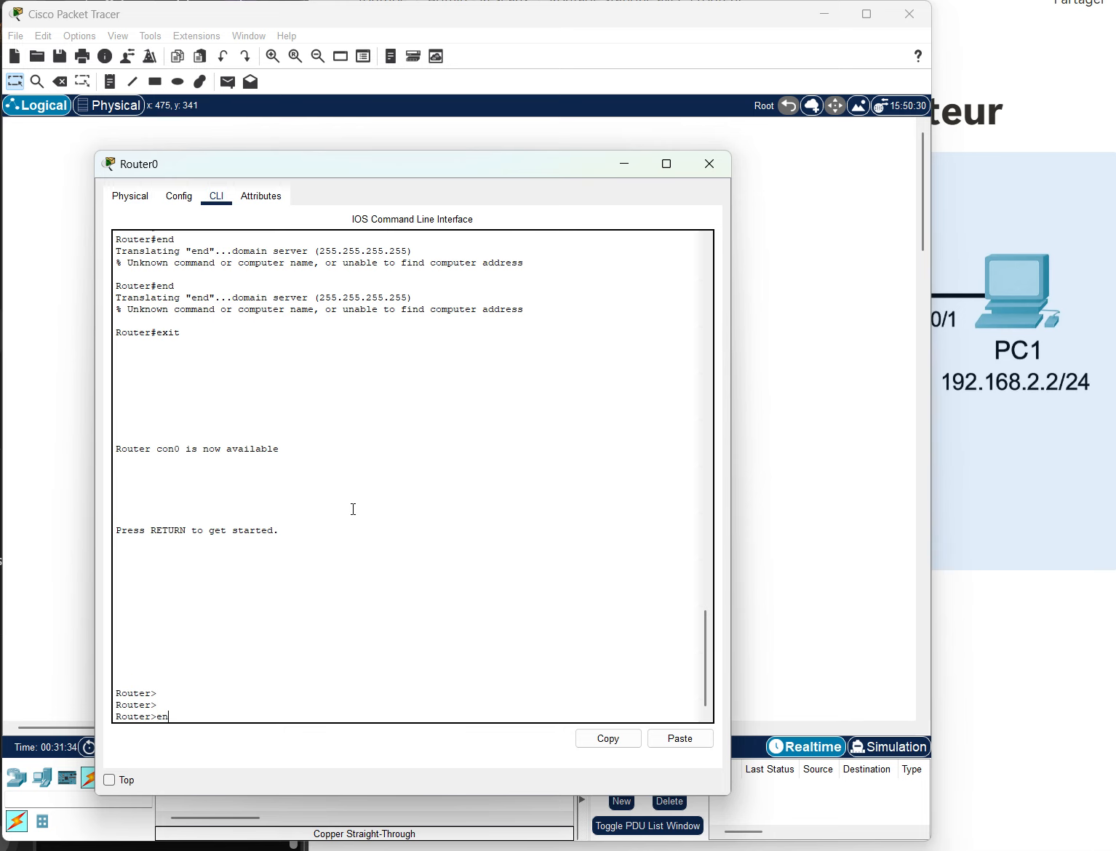
{"action": "key", "text": "Return"}
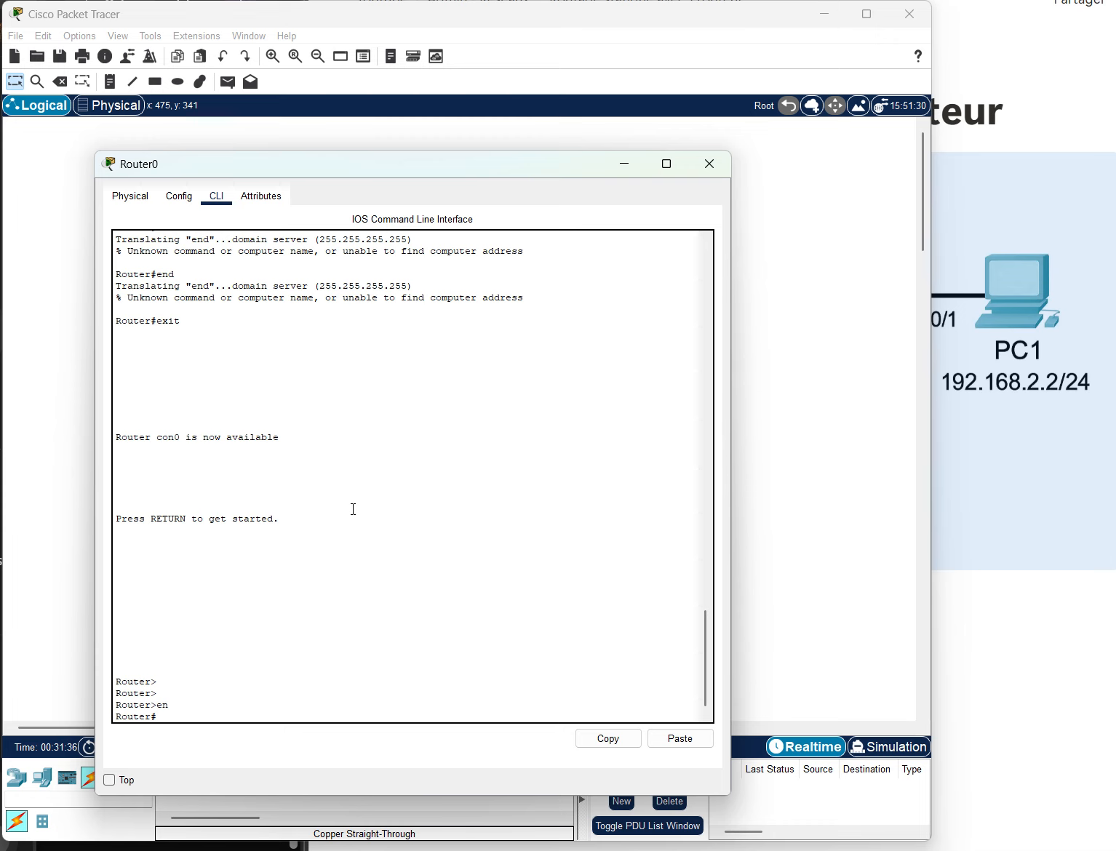
- Run show ip route on Router0 to list its routing table
{"action": "type", "text": "sh ip"}
{"action": "key", "text": "BackSpace"}
{"action": "type", "text": "ow"}
{"action": "key", "text": "Tab"}
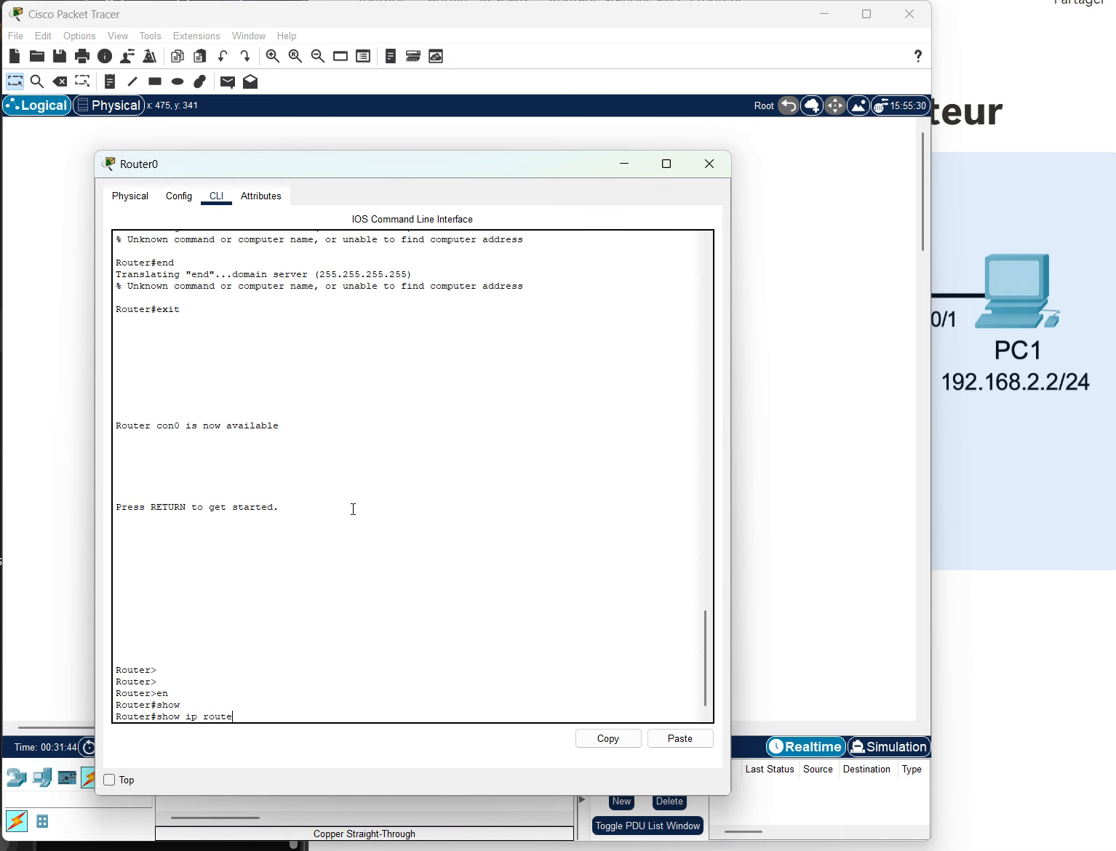
{"action": "key", "text": "Return"}
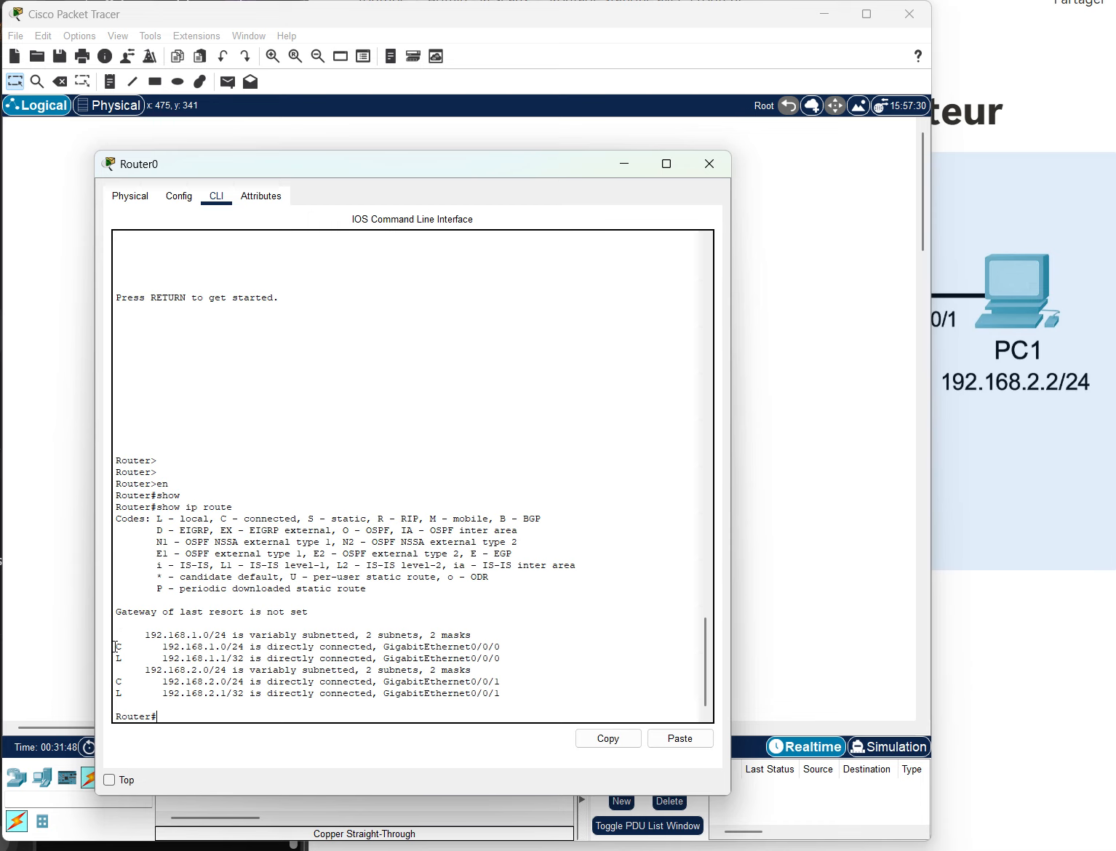
- Examine the connected (C) and local (L) routes in Router0's routing table and compare them with the network topology and reference diagram
{"action": "left_click_drag", "start_coordinate": [115, 647], "coordinate": [155, 650]}
{"action": "left_click", "coordinate": [124, 646]}
{"action": "left_click_drag", "start_coordinate": [134, 646], "coordinate": [106, 642]}
{"action": "left_click_drag", "start_coordinate": [135, 661], "coordinate": [129, 660]}
{"action": "left_click", "coordinate": [118, 661]}
{"action": "left_click_drag", "start_coordinate": [122, 646], "coordinate": [108, 647]}
{"action": "left_click_drag", "start_coordinate": [156, 647], "coordinate": [242, 649]}
{"action": "left_click_drag", "start_coordinate": [396, 166], "coordinate": [773, 140]}
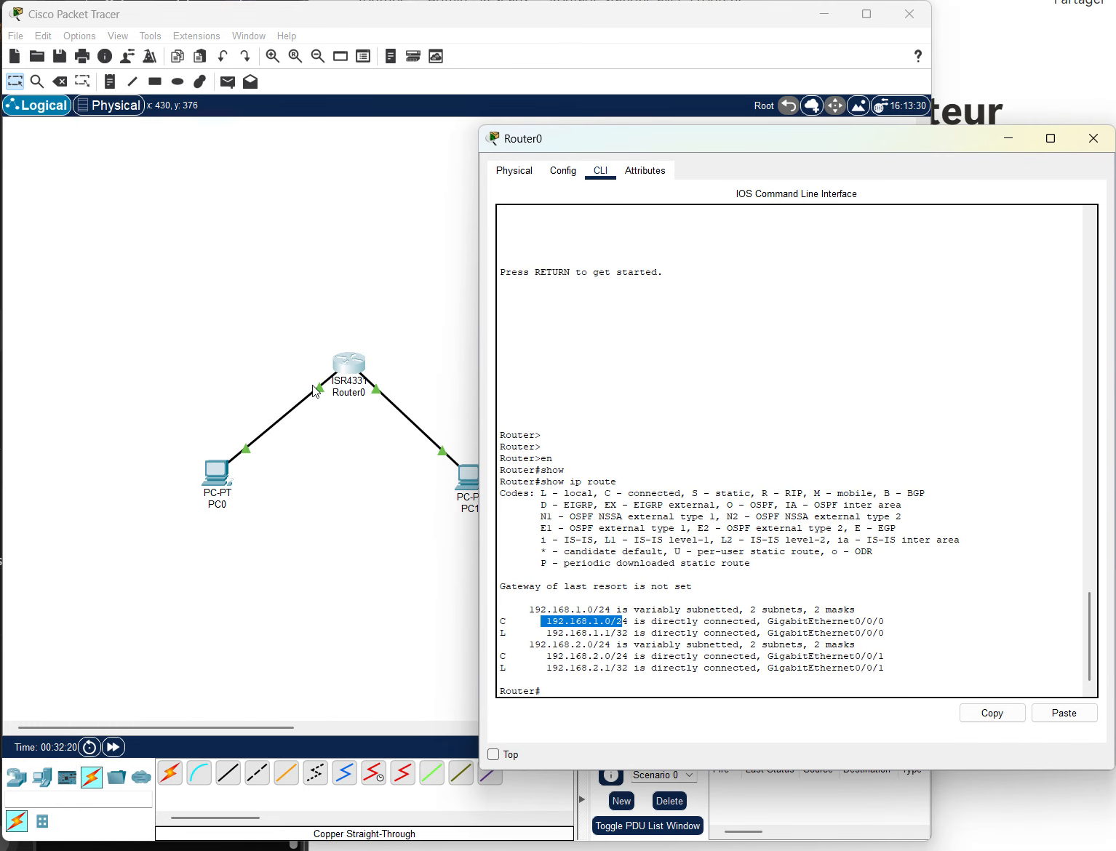
{"action": "left_click_drag", "start_coordinate": [802, 132], "coordinate": [367, 118]}
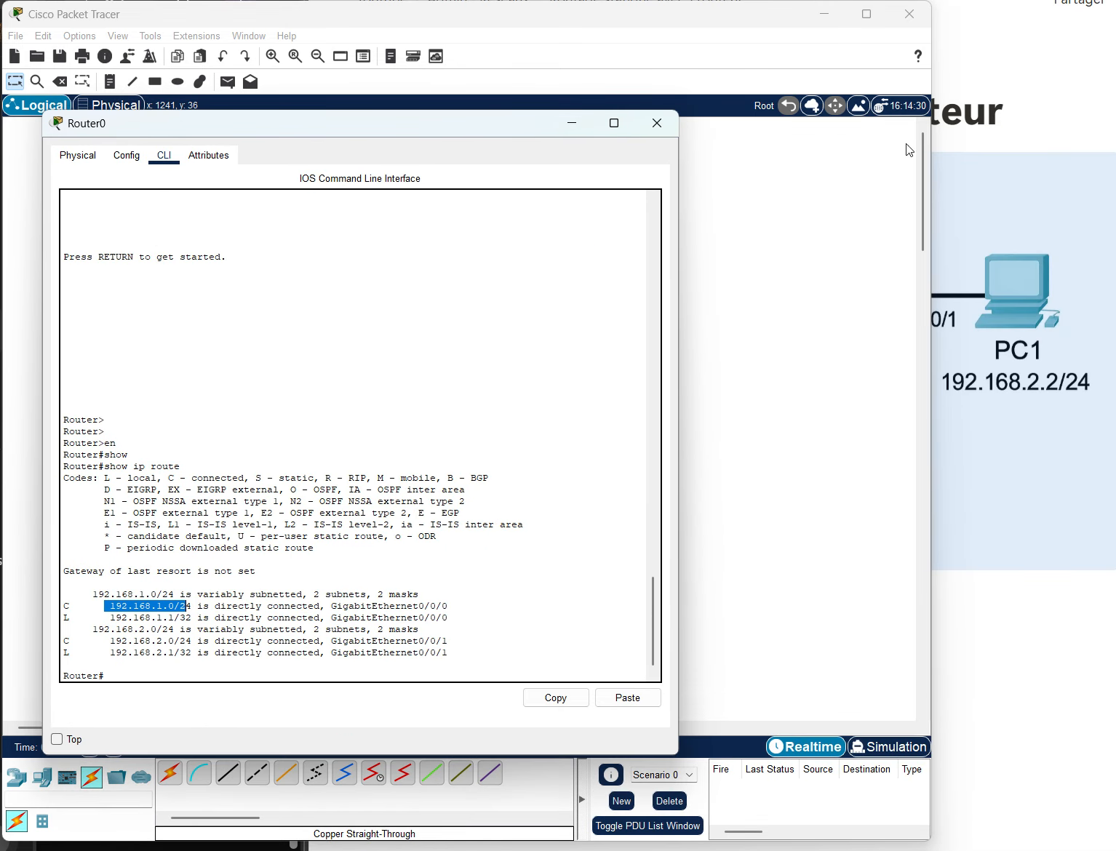
{"action": "left_click", "coordinate": [1013, 110]}
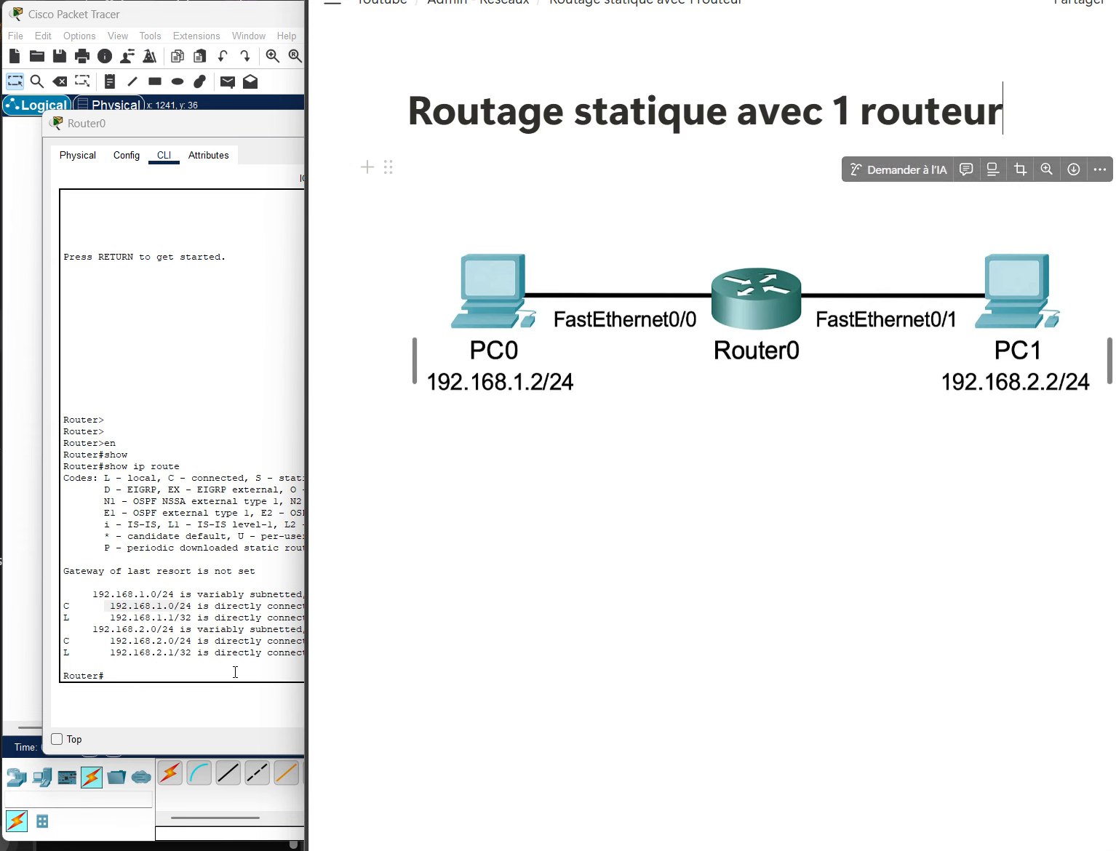
{"action": "left_click", "coordinate": [73, 626]}
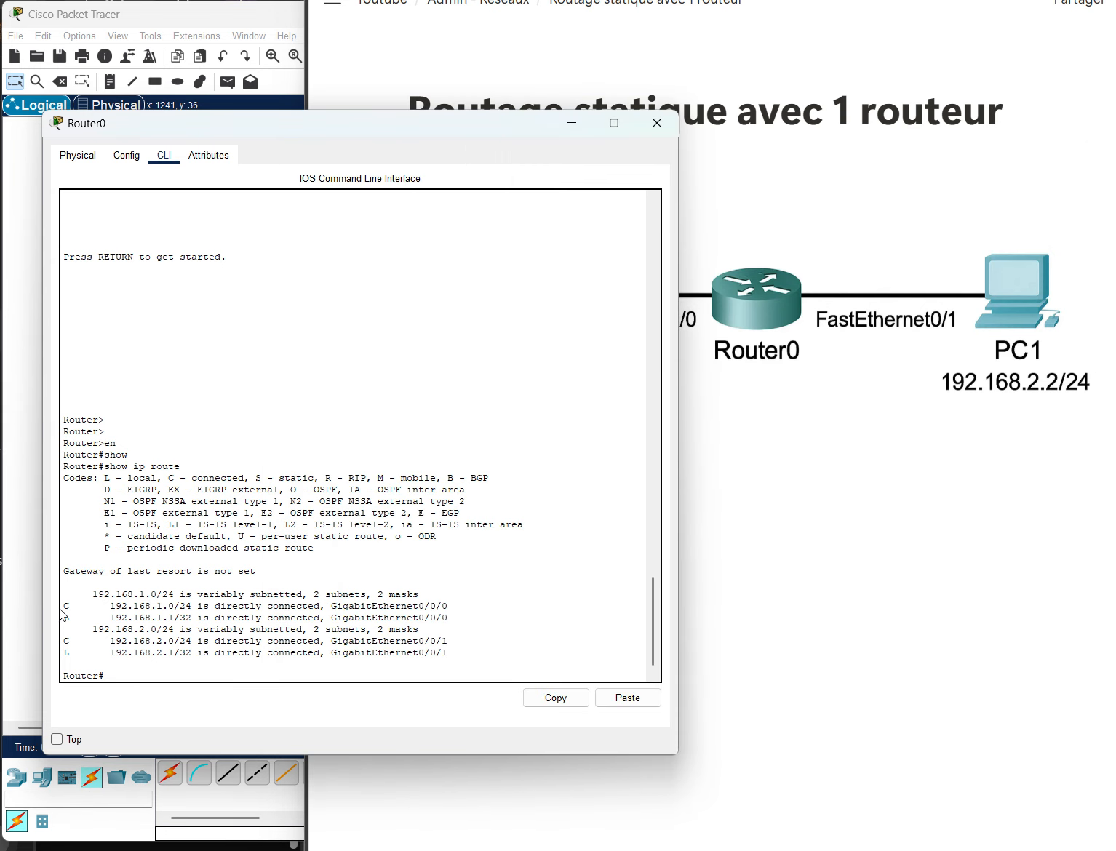